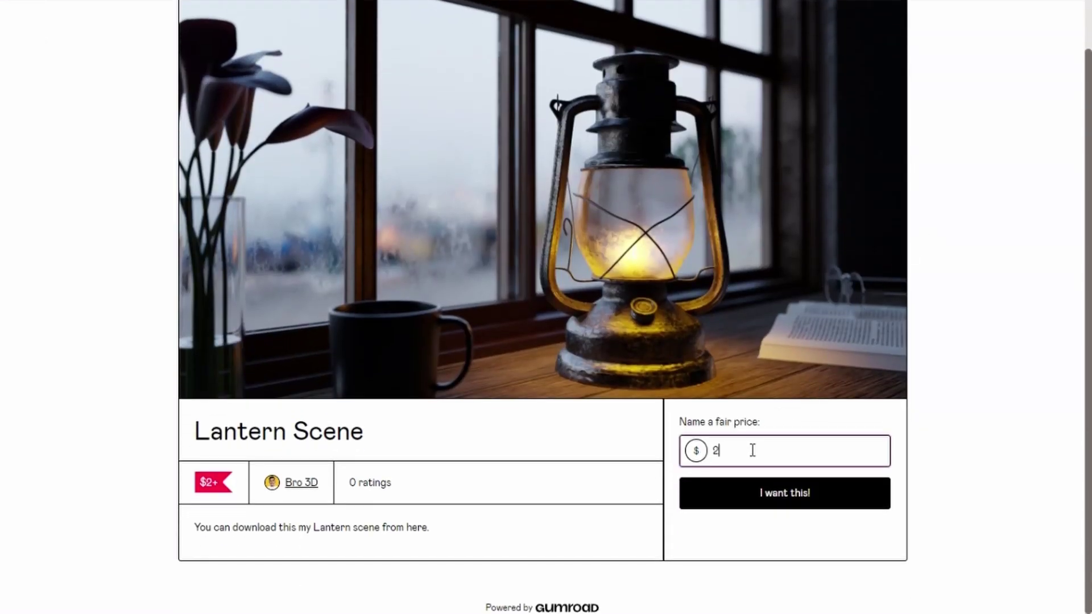
- Search Google Images for 'lantern old' and open a larger preview of a lantern reference
type("lan")
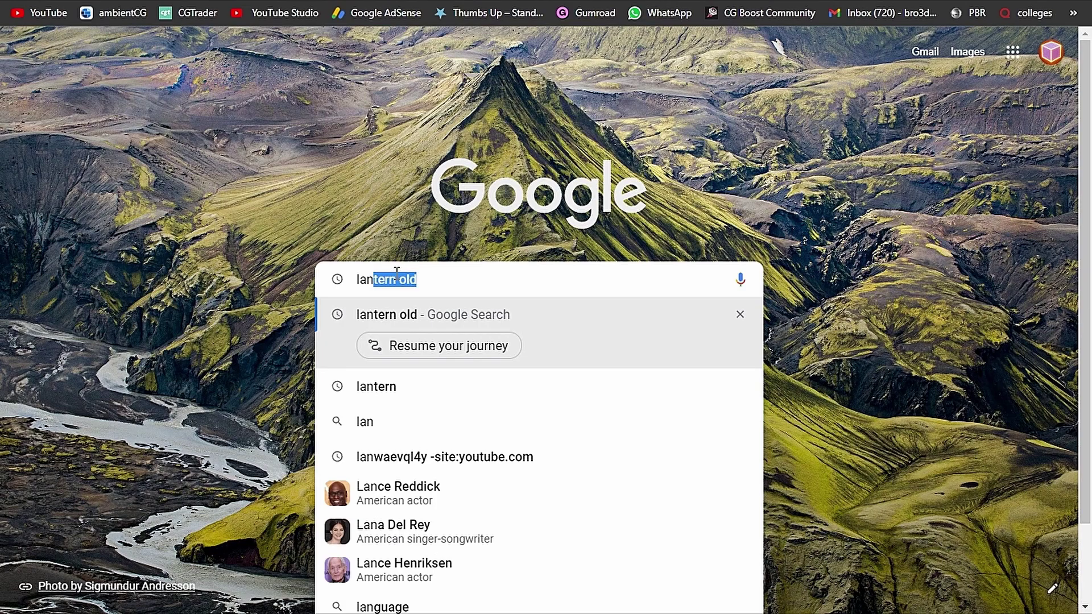
type("tern old")
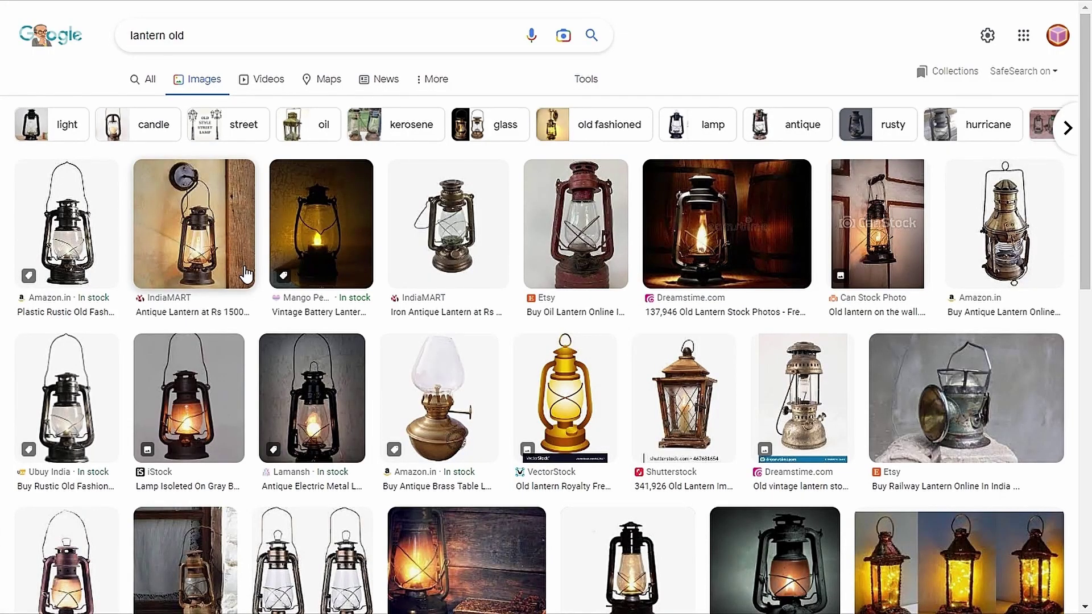
scroll(245, 275, "down", 6)
left_click(74, 477)
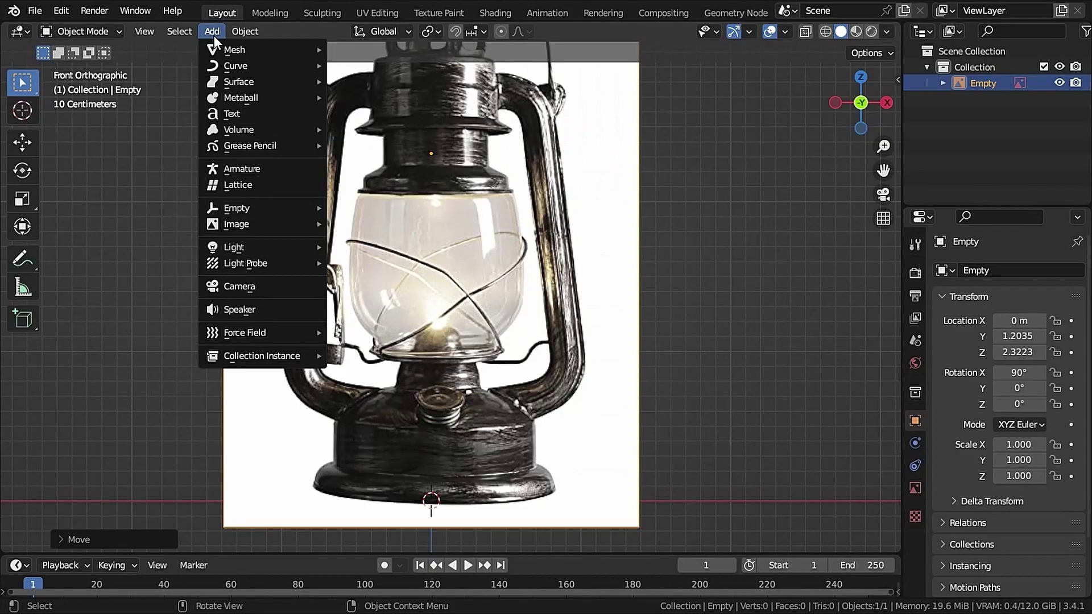
- Add a cylinder, turn on X-ray over the reference and place a loop cut near the base
mouse_move(237, 49)
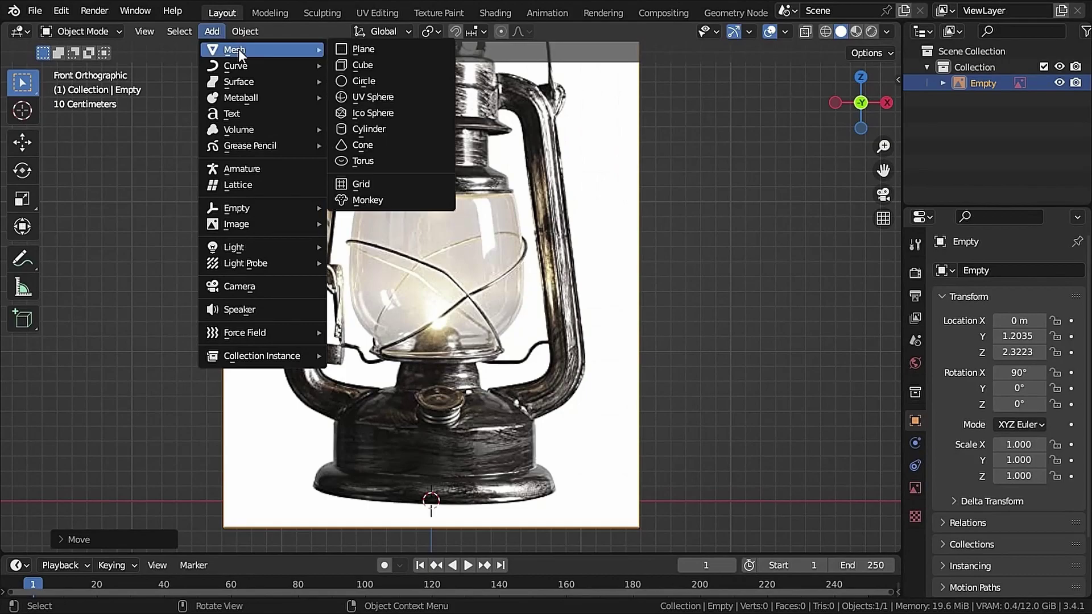
left_click(373, 128)
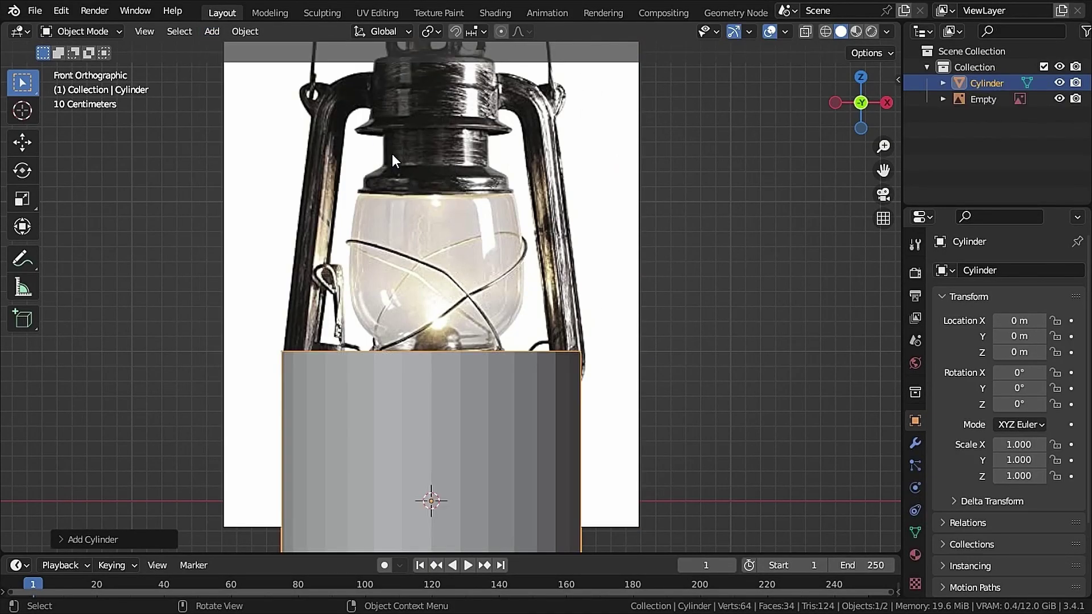
scroll(568, 336, "down", 1)
left_click(805, 31)
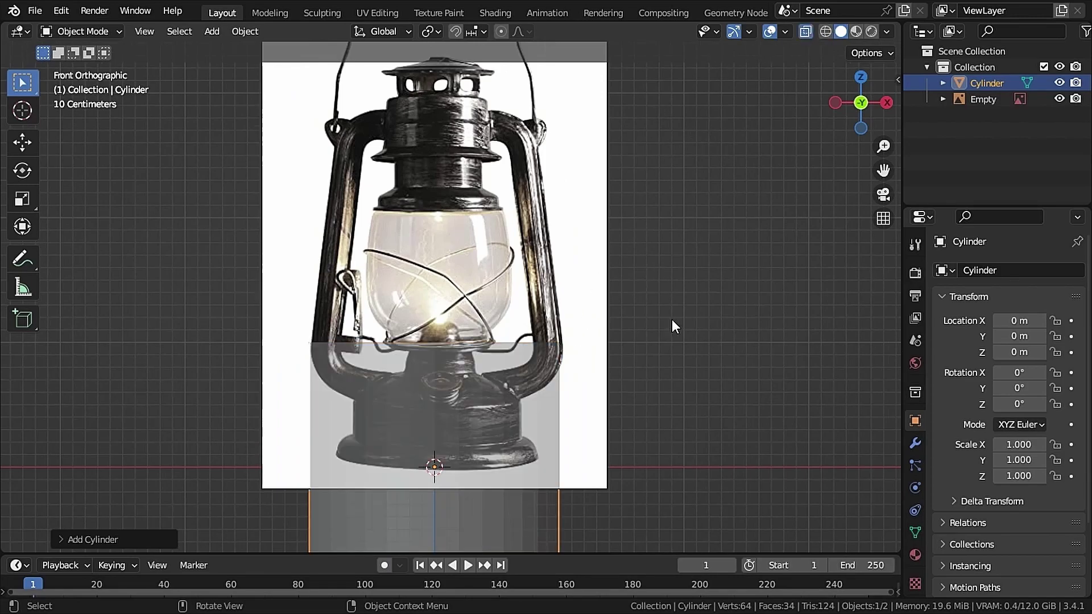
scroll(654, 273, "up", 1)
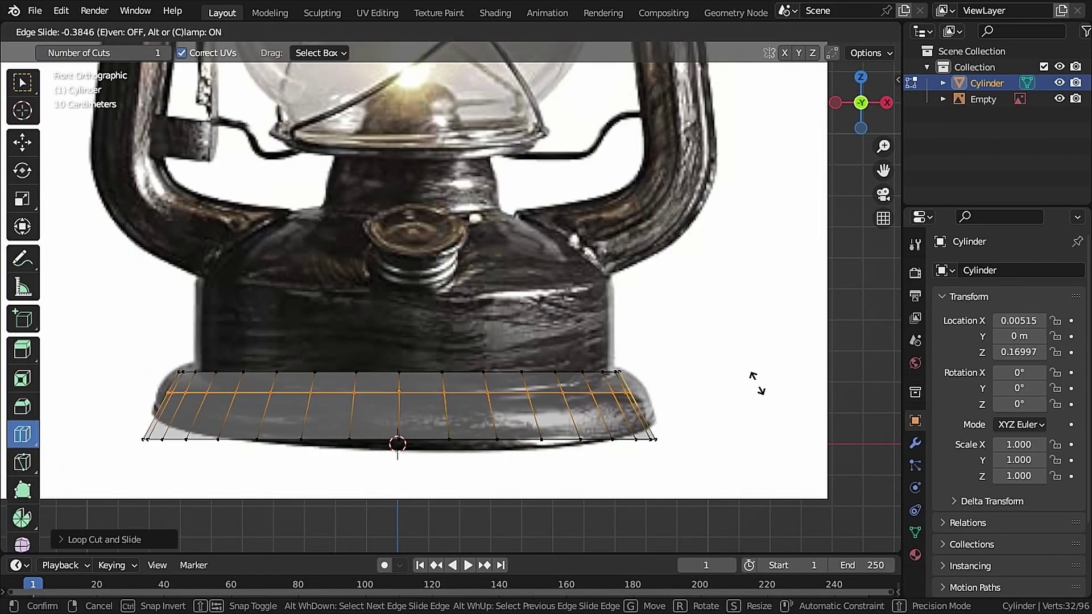
left_click(756, 384)
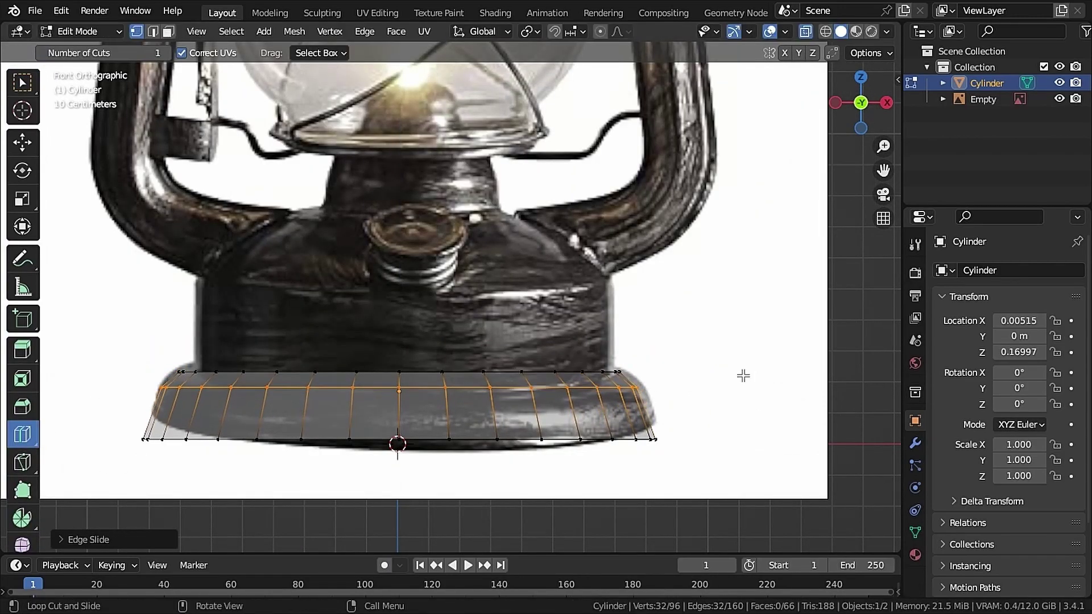
- Select the top edge ring and extrude and scale it into the stepped lantern body
key("w")
left_click_drag(165, 329, 671, 393)
key("e")
left_click(704, 264)
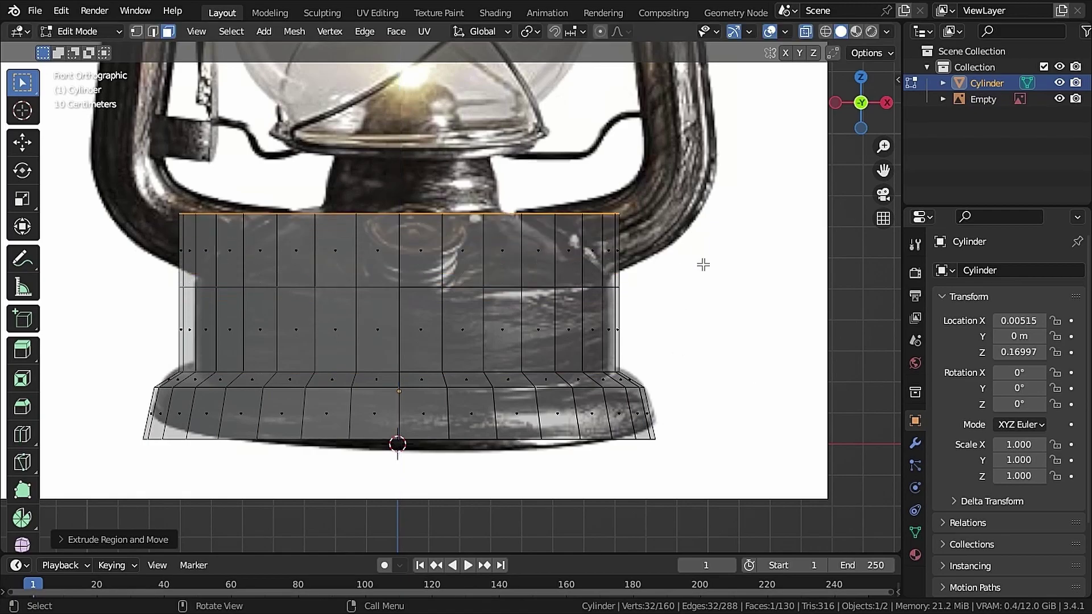
key("s")
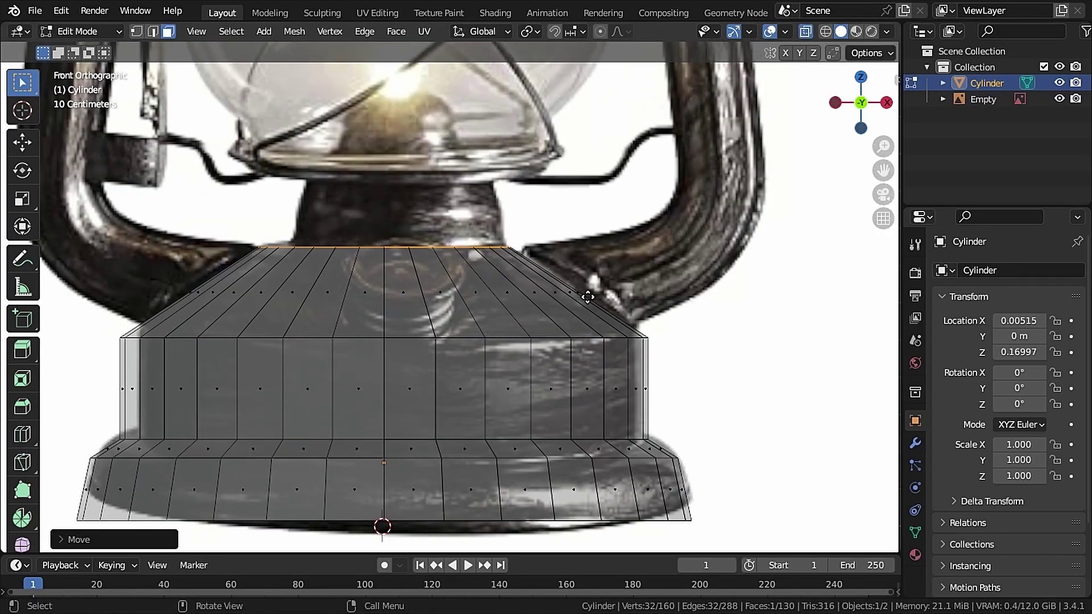
scroll(588, 297, "up", 3)
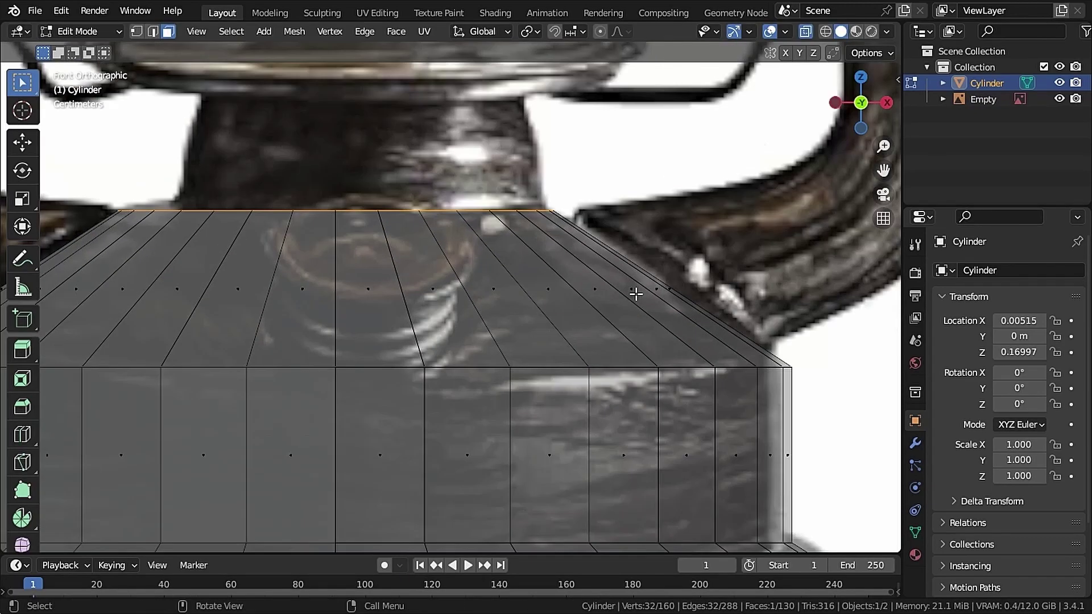
key("e")
left_click(626, 239)
key("s")
left_click(631, 216)
- Extrude and scale further rings upward to finish the upper part of the base
key("e")
left_click(637, 204)
key("s")
left_click(604, 203)
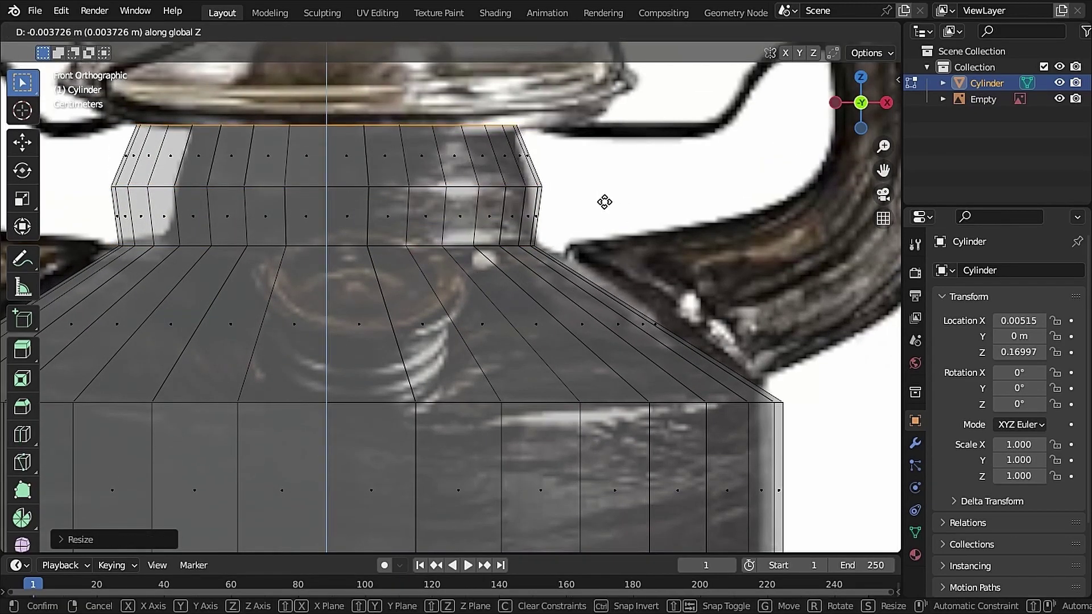
middle_click_drag(605, 202, 681, 339, "shift")
key("e")
left_click(638, 276)
key("s")
left_click(785, 285)
key("e")
left_click(789, 288)
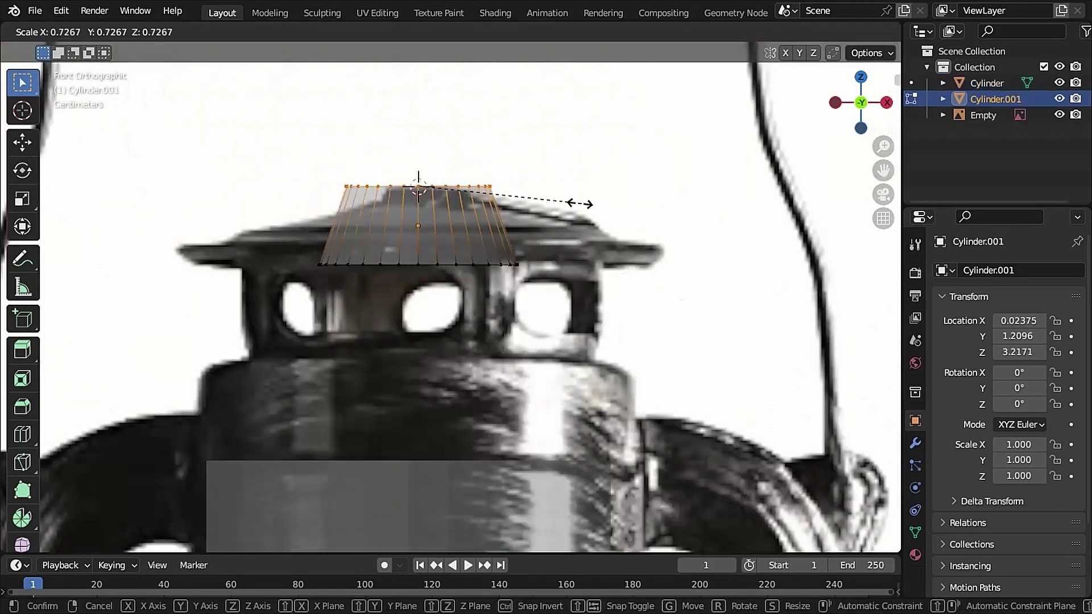
- Raise the cap cylinder's top ring along Z into a sloped lid
left_click(577, 204)
key("g")
key("z")
left_click(306, 200)
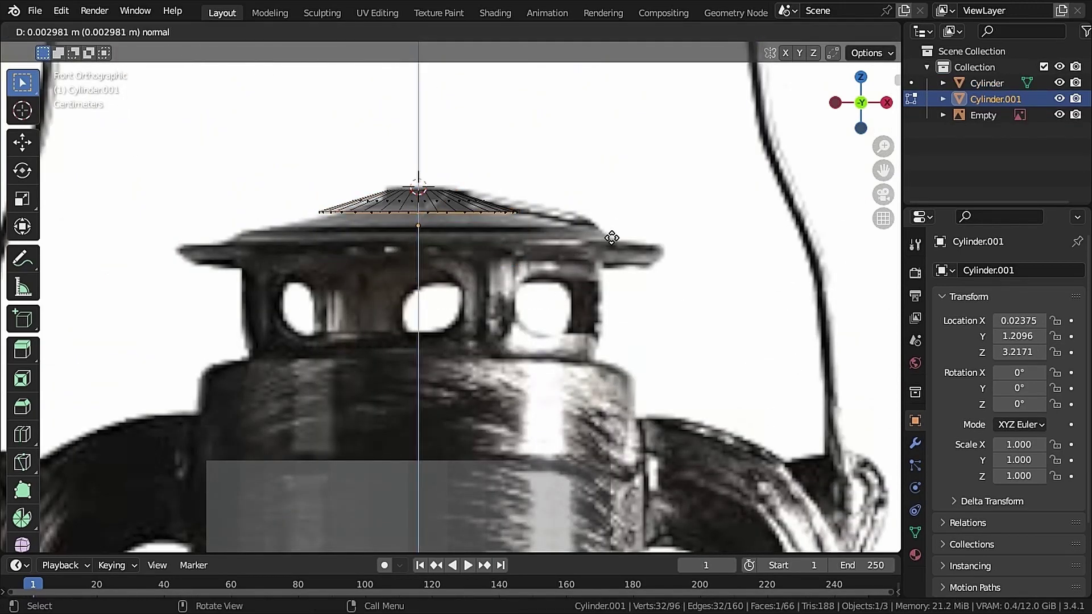
- Widen a ring into the brim, extrude the vented walls downward, and save the file
left_click(730, 299)
key("s")
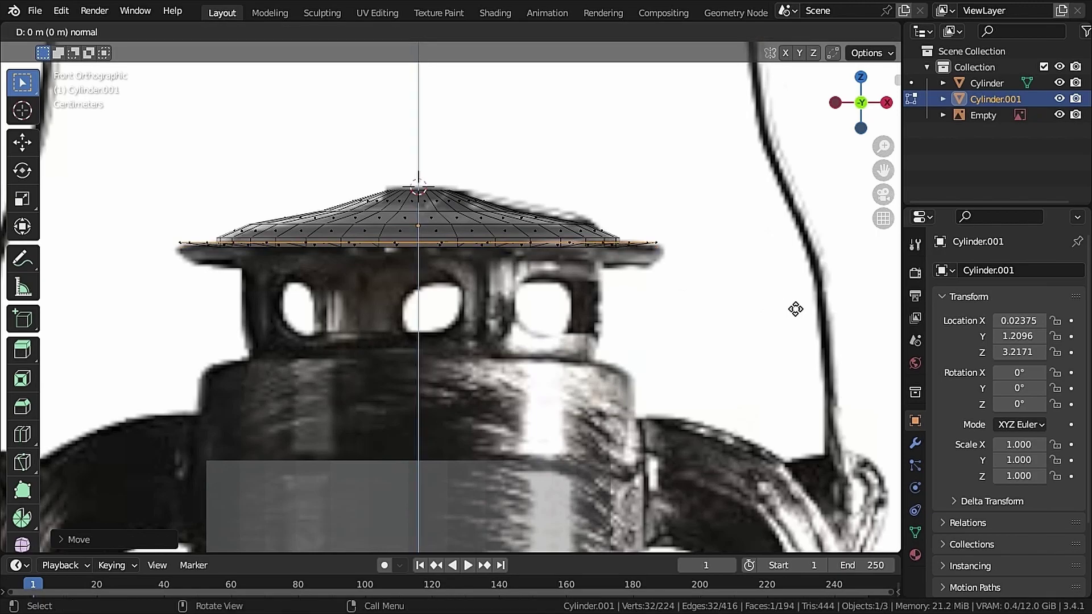
left_click(796, 309)
key("s")
left_click(739, 324)
key("e")
left_click(597, 285)
middle_click_drag(596, 369, 597, 225, "shift")
key("ctrl+s")
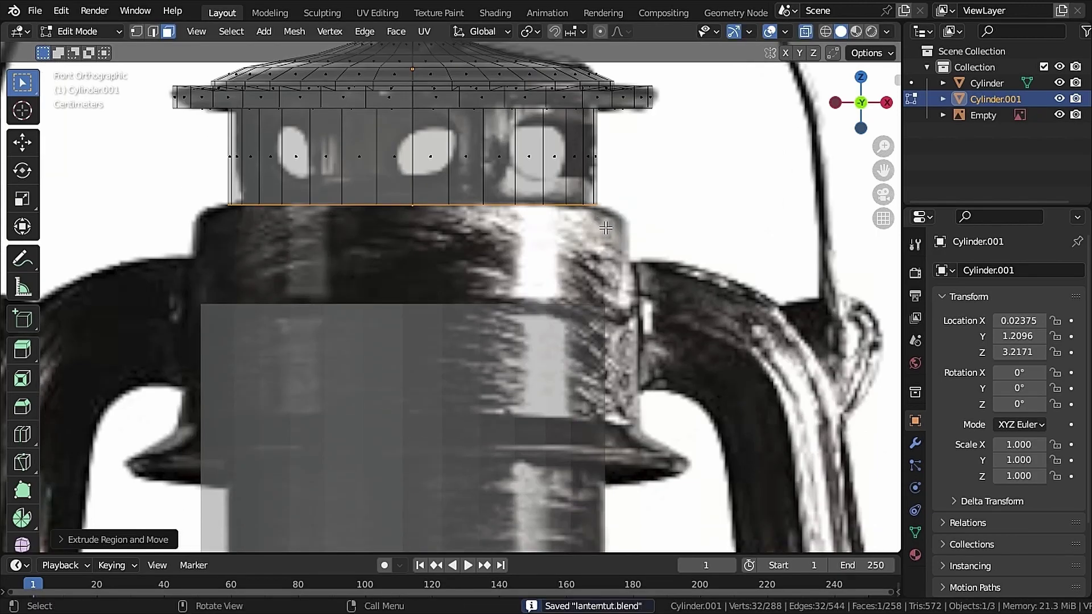
- Extrude the bottom ring down, flare it outward and move it vertically
key("e")
left_click(643, 446)
middle_click_drag(643, 446, 642, 404, "shift")
key("s")
left_click(711, 421)
key("g")
key("z")
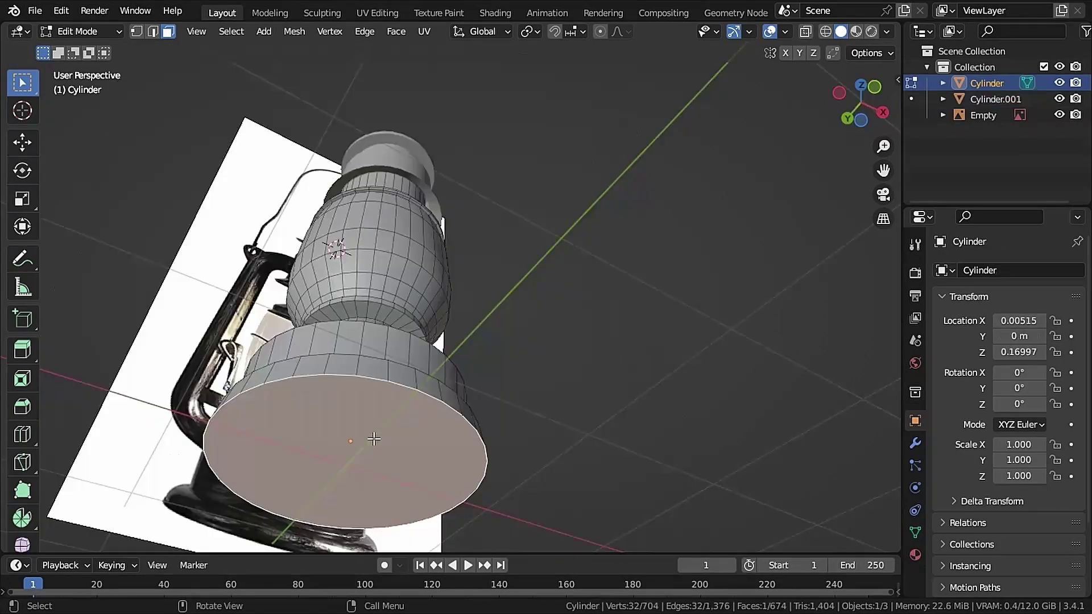
- Delete the base's bottom face and bevel an edge ring with three segments
key("x")
left_click(374, 439)
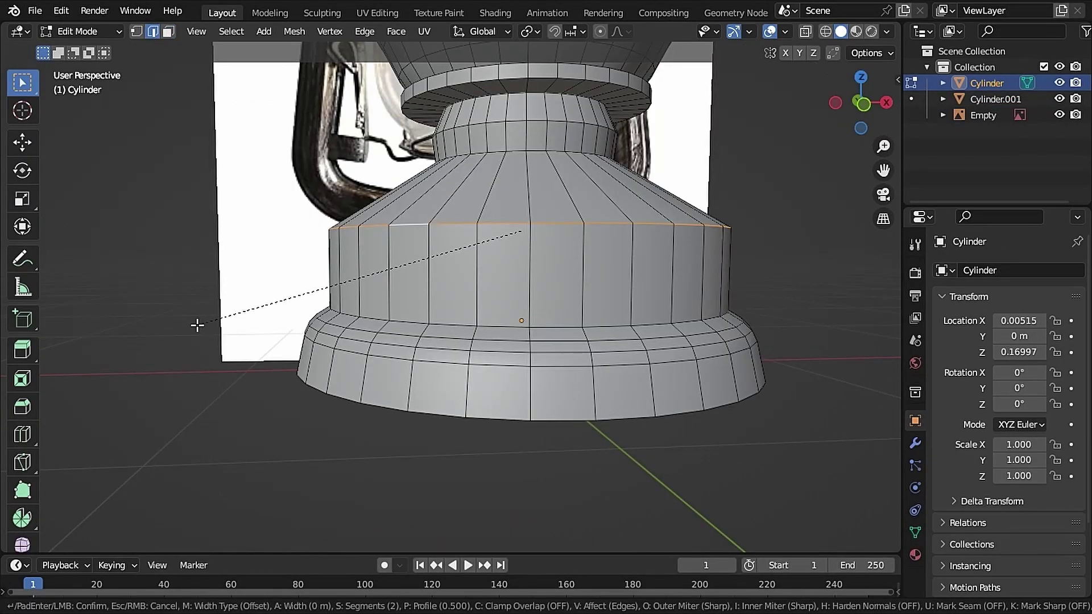
scroll(95, 437, "up", 1)
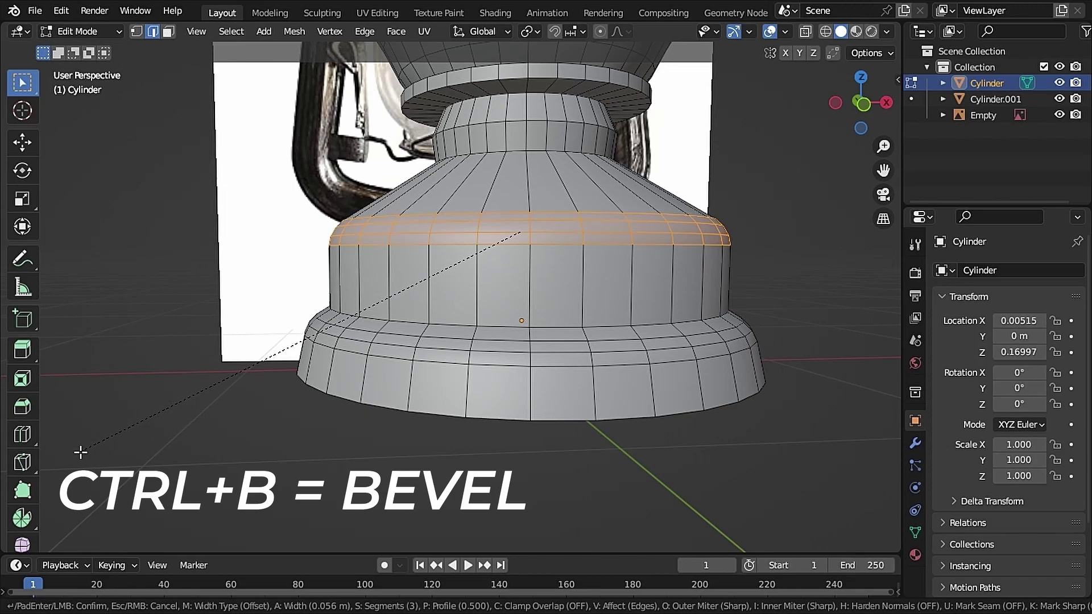
left_click(43, 508)
- Separate the glass globe faces into their own object and return to Object Mode
left_click_drag(348, 193, 614, 375)
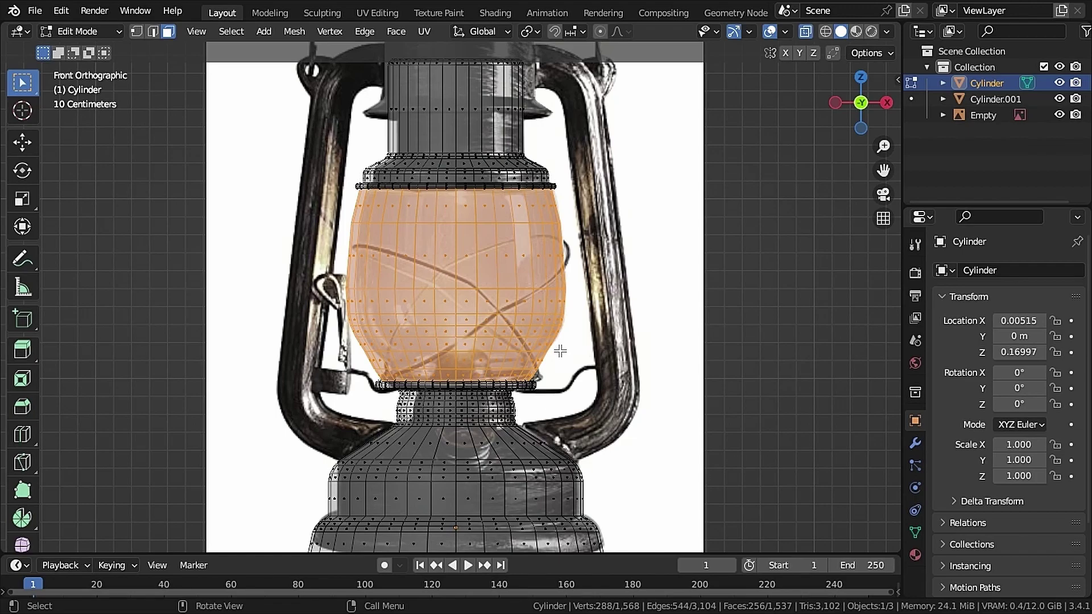
key("p")
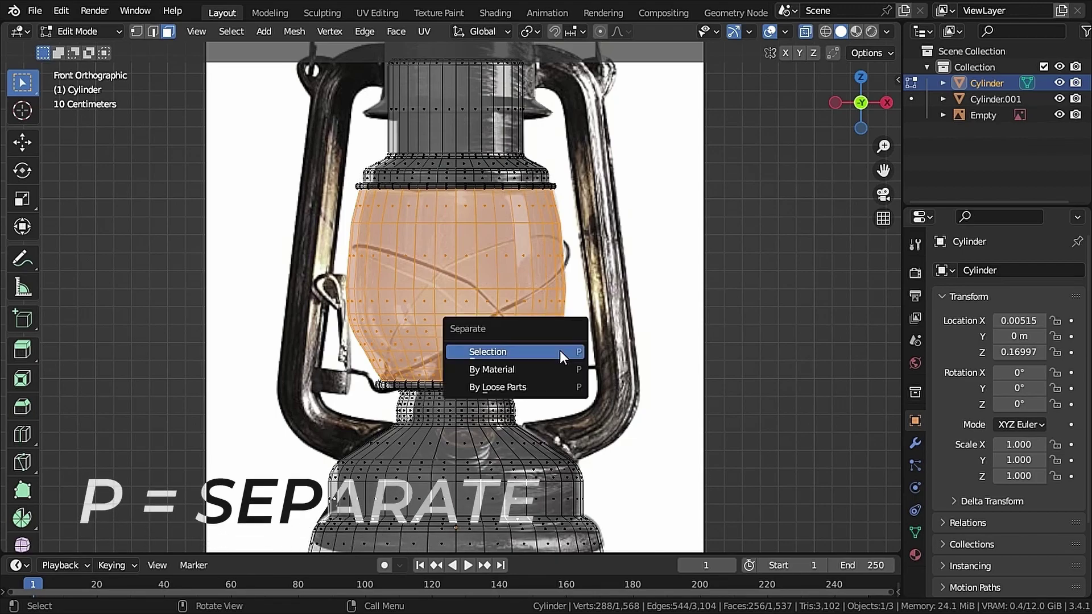
left_click(559, 350)
left_click(79, 32)
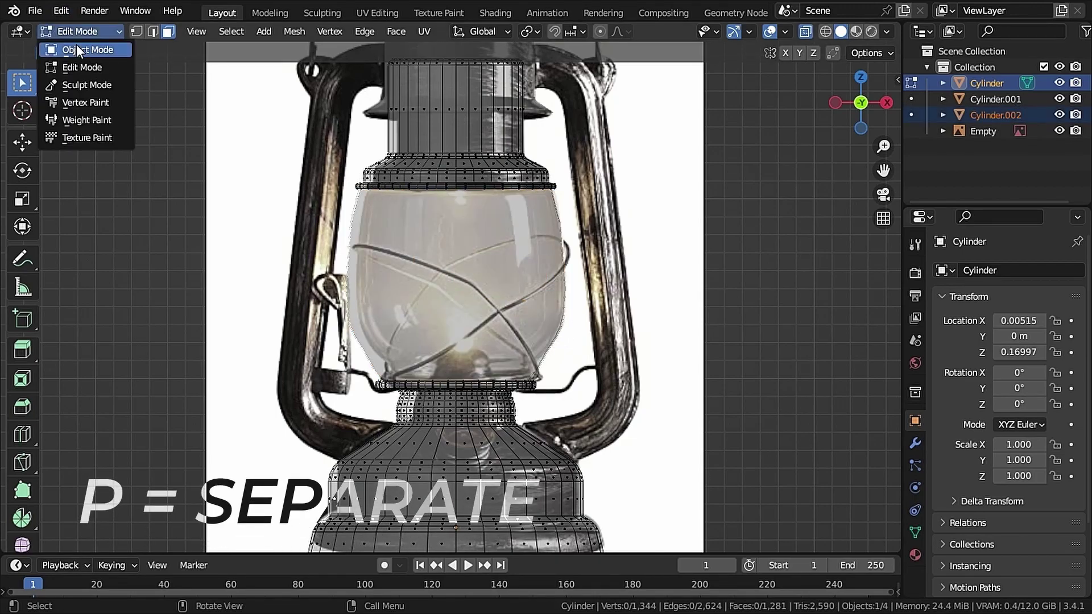
left_click(74, 47)
left_click(458, 286)
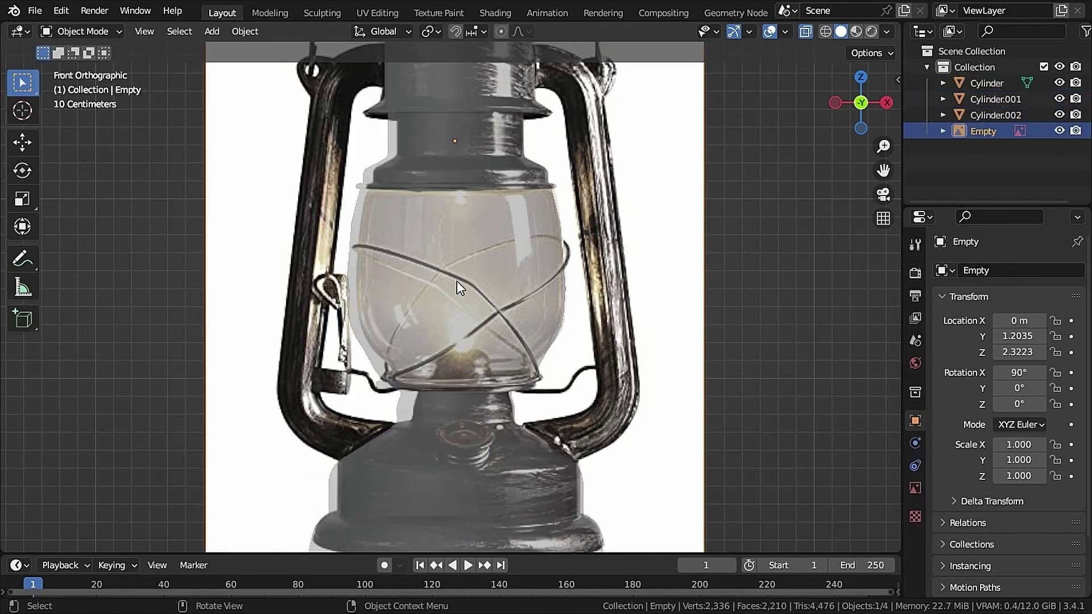
- Fill the base's top opening with a face and save the file
left_click(457, 281)
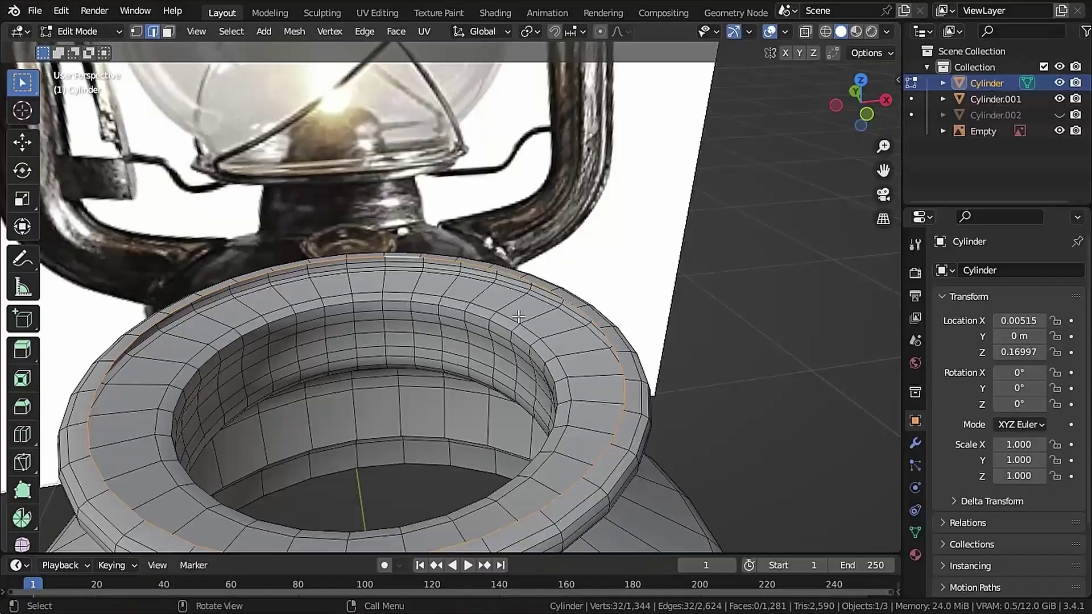
key("f")
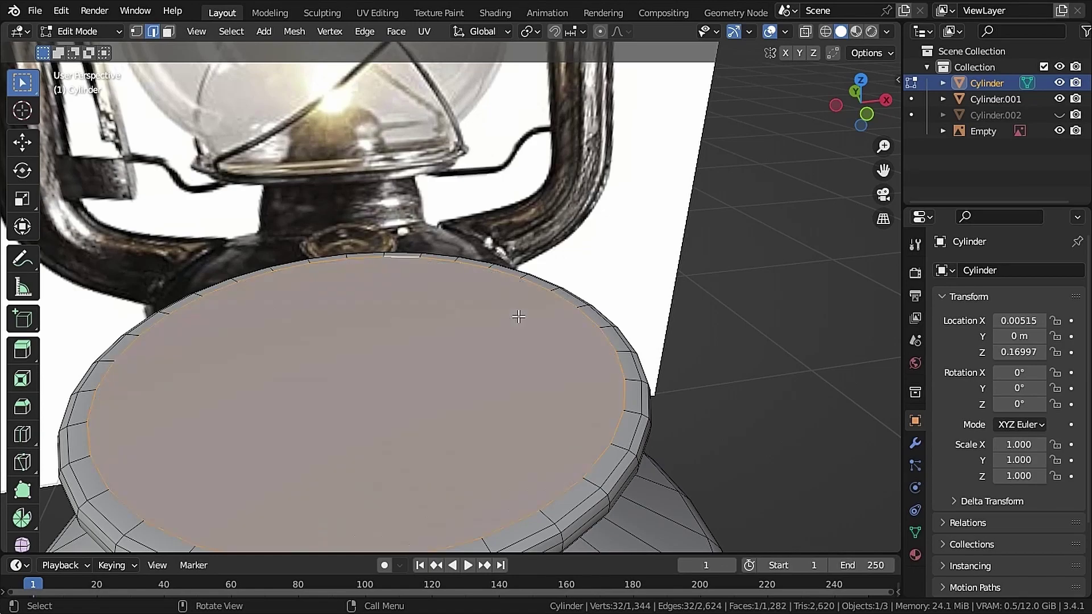
key("ctrl+s")
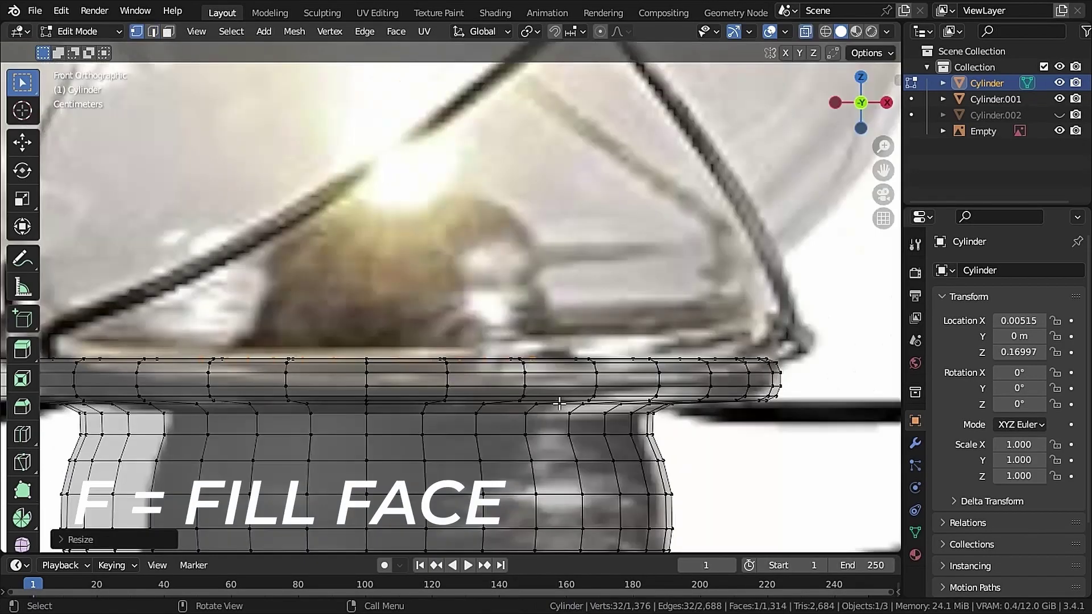
- Extrude and scale the filled face into a wider ring topped by a narrower raised collar
key("e")
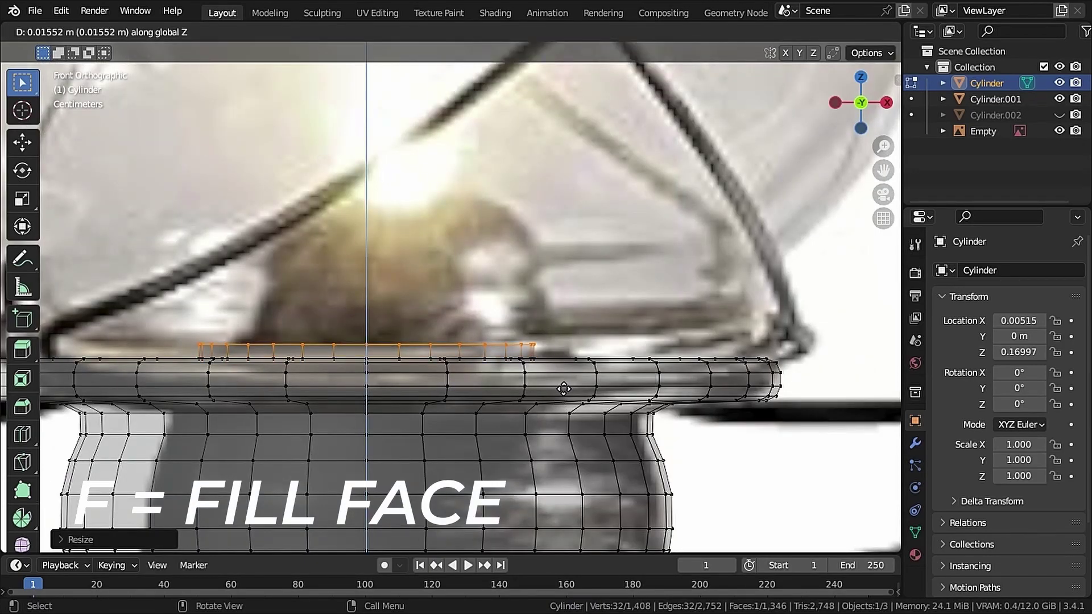
left_click(564, 389)
key("s")
left_click(569, 384)
key("e")
left_click(574, 378)
key("s")
left_click(580, 373)
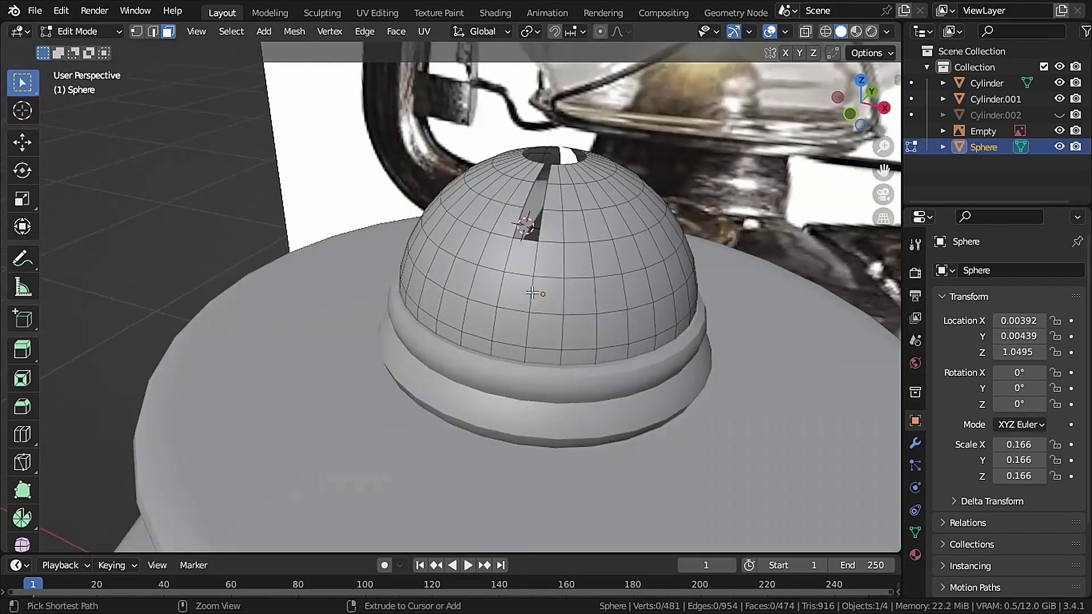
- Make two knife cuts across the base cylinder's top face
middle_click_drag(524, 214, 371, 359)
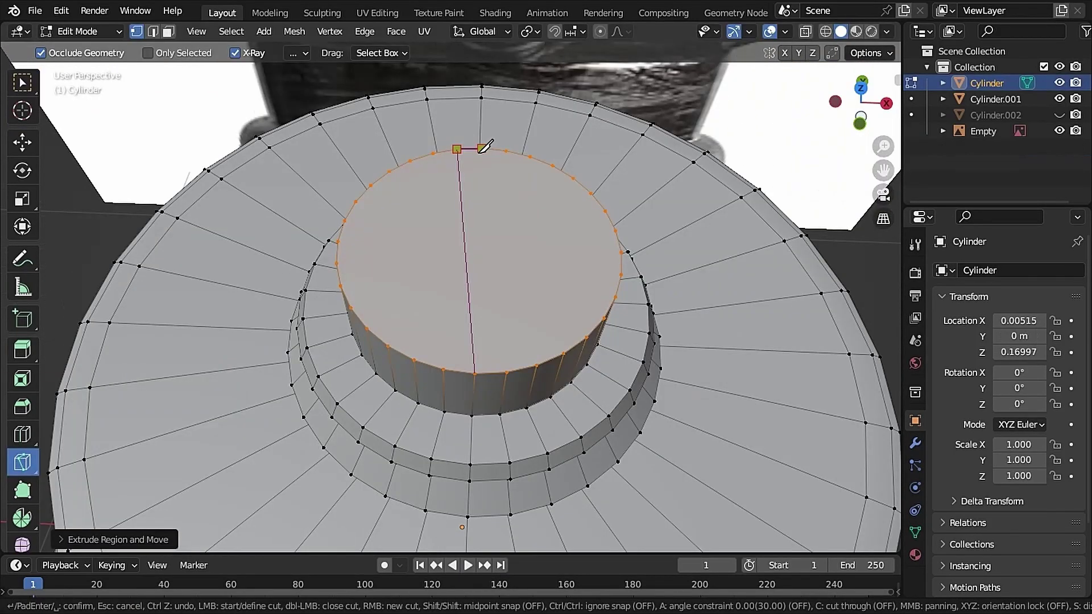
left_click(482, 149)
left_click(507, 372)
key("Return")
key("w")
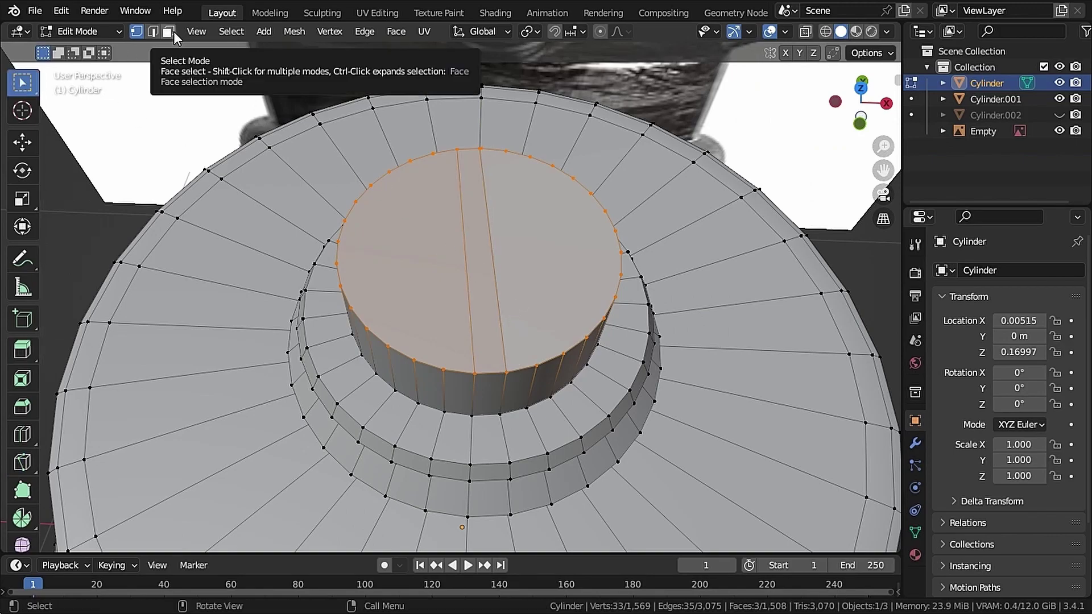
key("shift+space")
key("k")
left_click(355, 201)
left_click(573, 178)
key("Return")
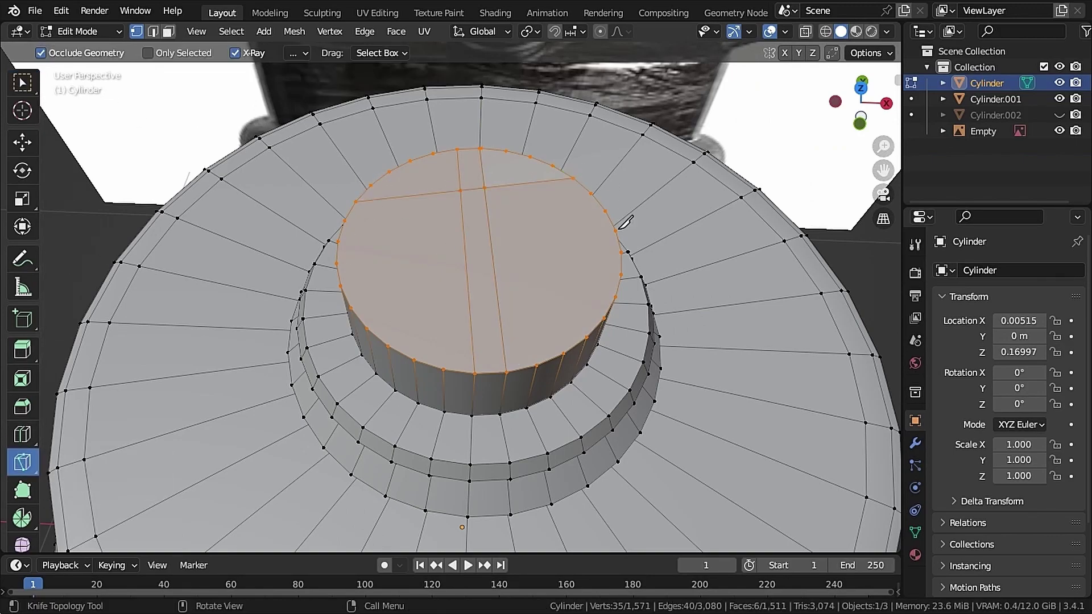
- Add another knife cut across the top and select the thin strip face in face mode
left_click(615, 297)
left_click(372, 326)
key("Return")
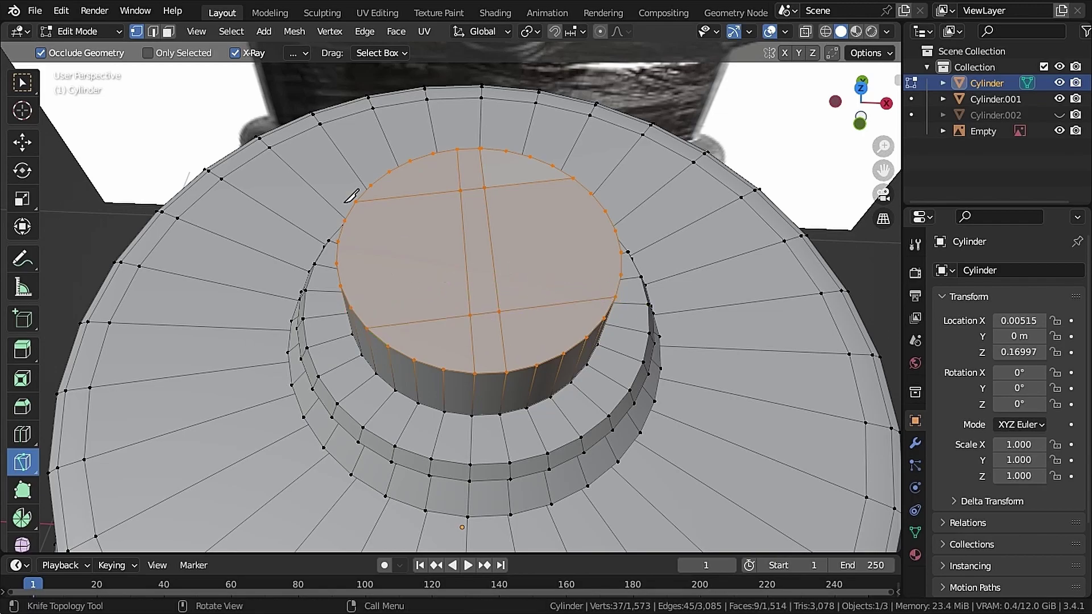
key("w")
key("3")
left_click(519, 264)
- Extrude the thin strip face outward and add a new Bezier curve
middle_click_drag(519, 263, 530, 228)
key("e")
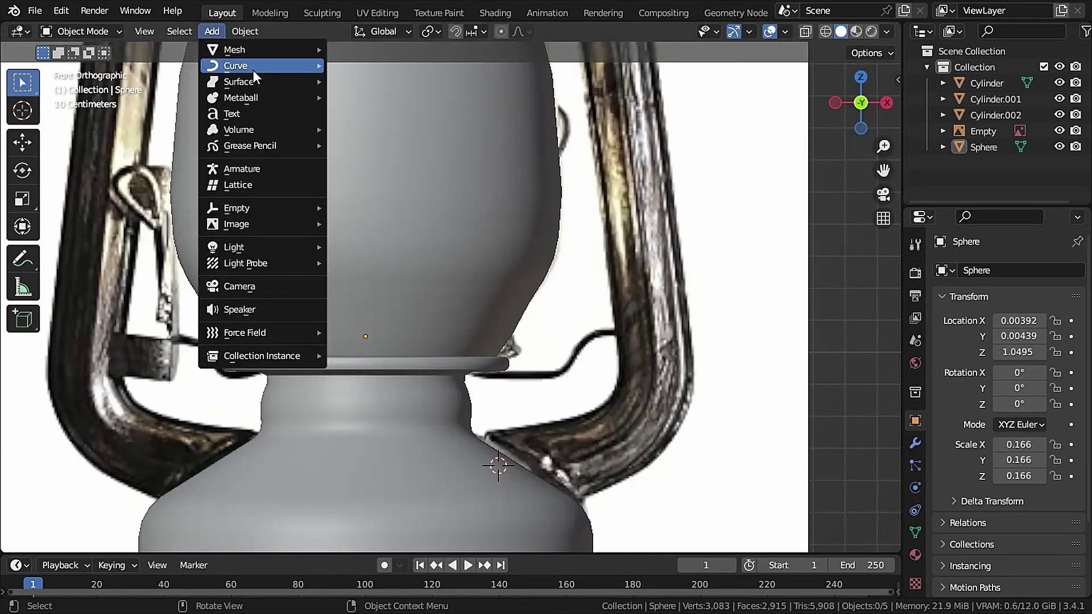
mouse_move(259, 67)
left_click(363, 64)
scroll(556, 349, "down", 3)
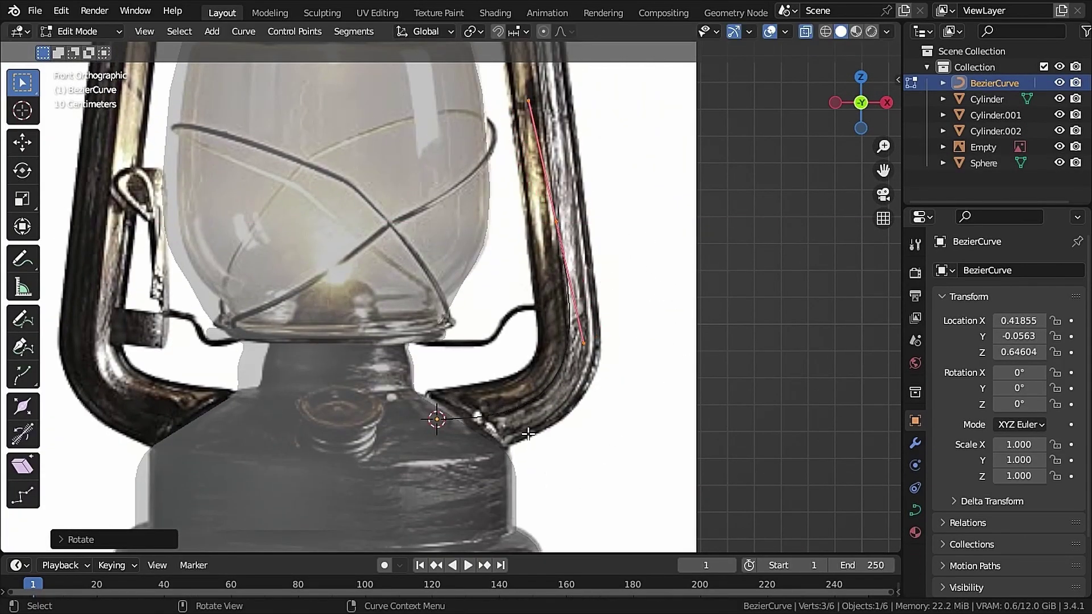
scroll(528, 434, "up", 5, "shift")
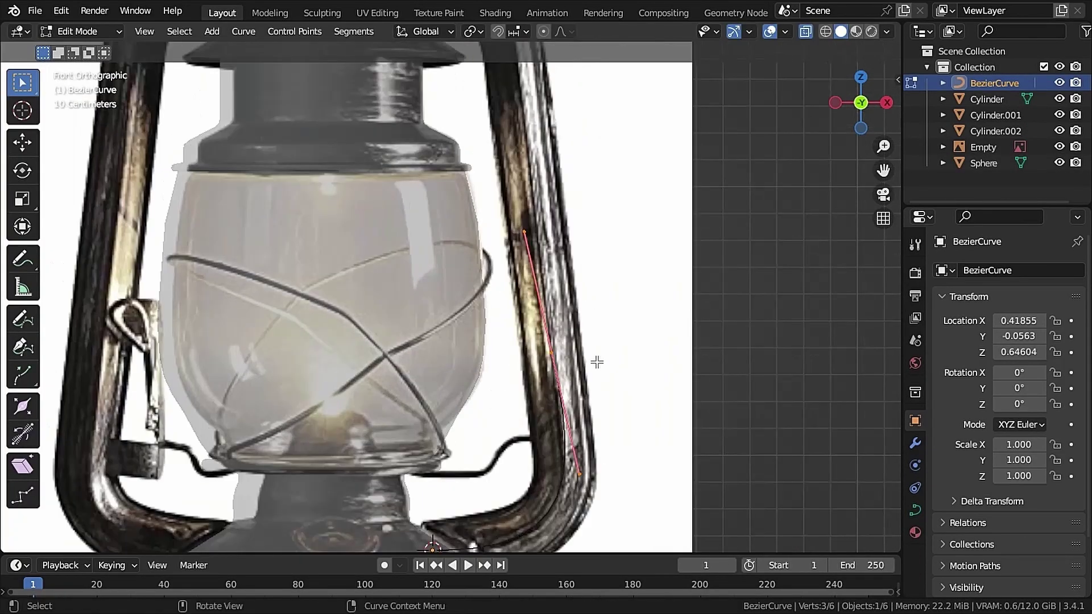
- Shape the curve's points along the side handle and flatten them all to zero on Y
key("s")
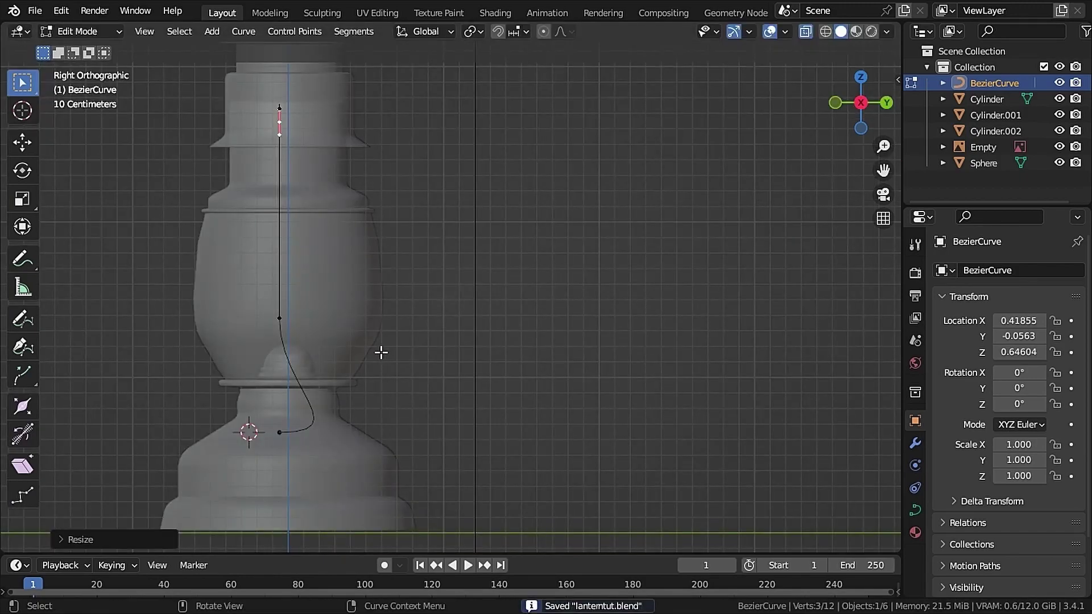
key("ctrl+s")
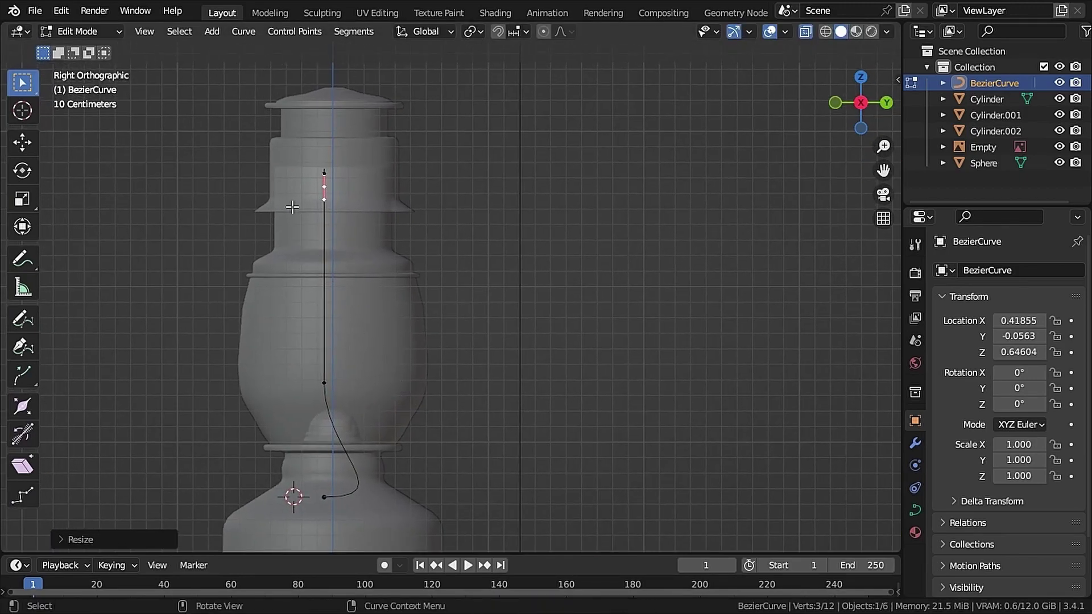
left_click_drag(408, 322, 489, 539)
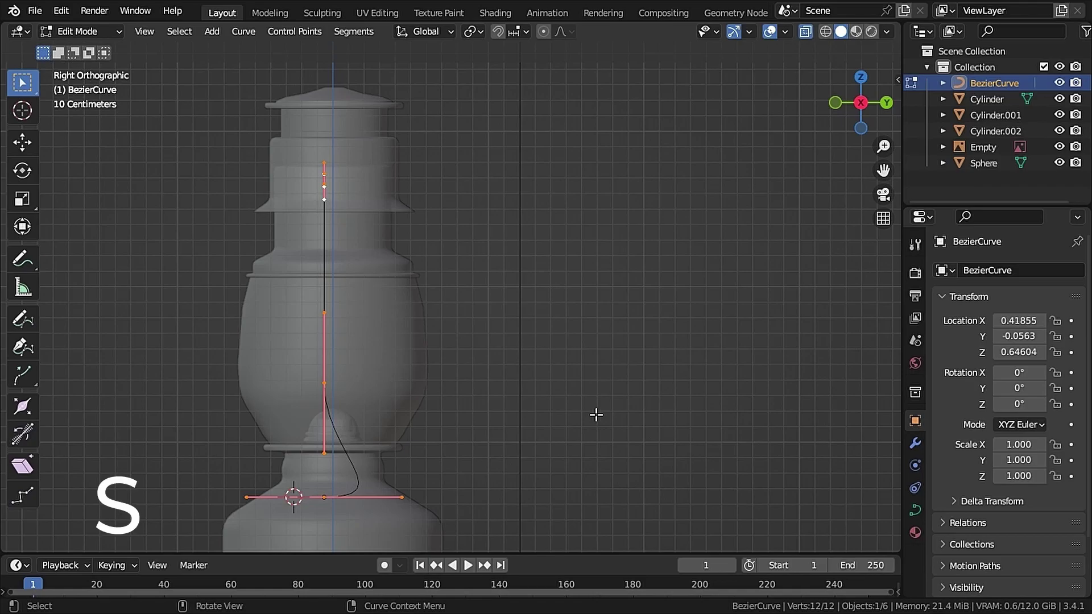
key("s")
key("y")
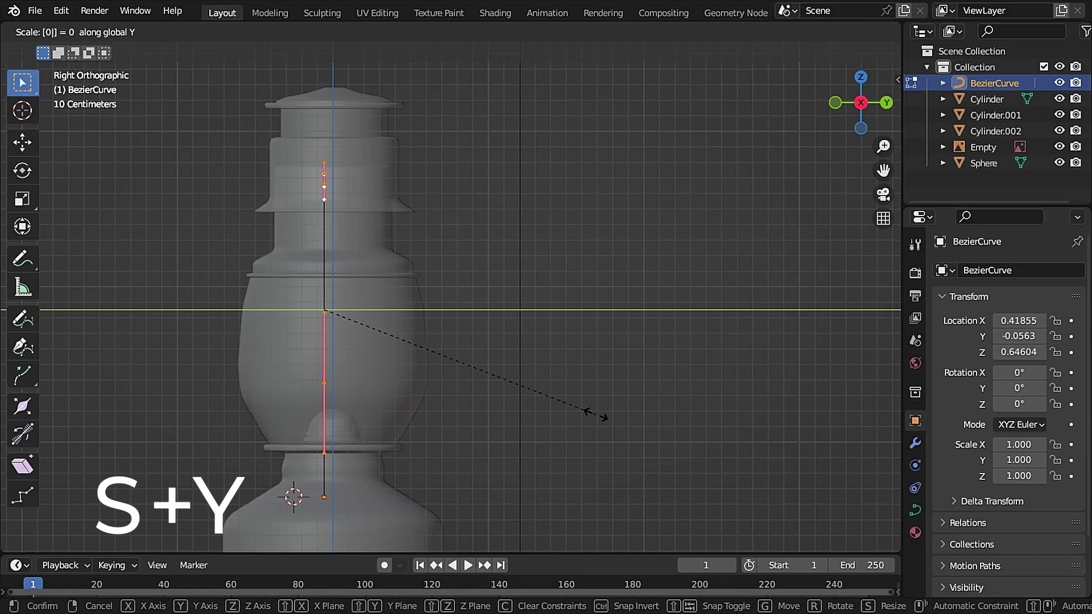
left_click(458, 355)
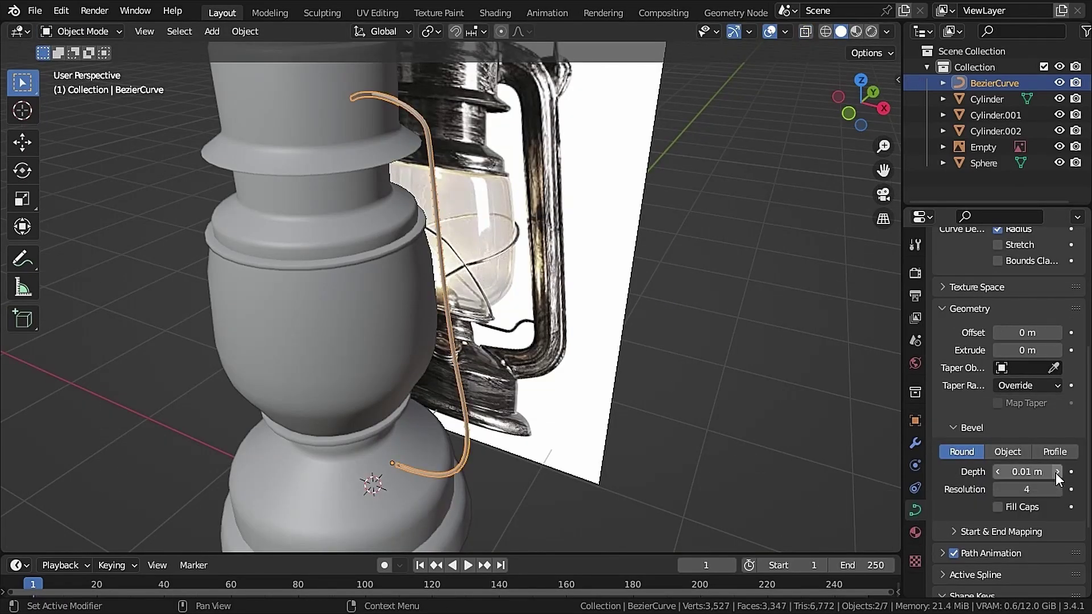
- Raise the handle curve's bevel depth so it becomes a thick round tube
left_click(1057, 472)
left_click(1056, 472)
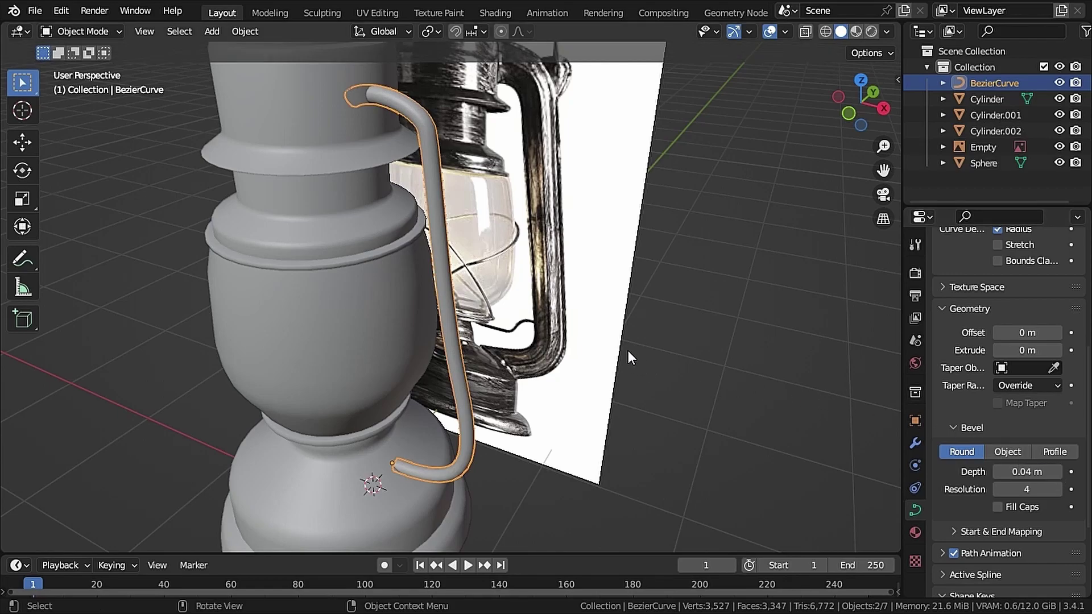
left_click(1049, 453)
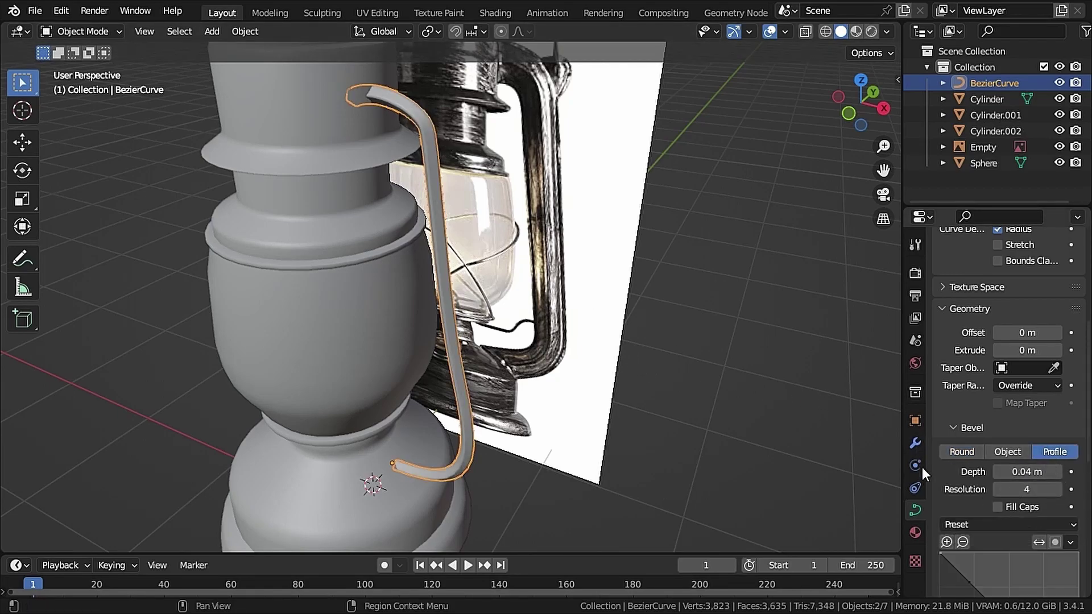
scroll(992, 510, "down", 3)
scroll(992, 510, "down", 4)
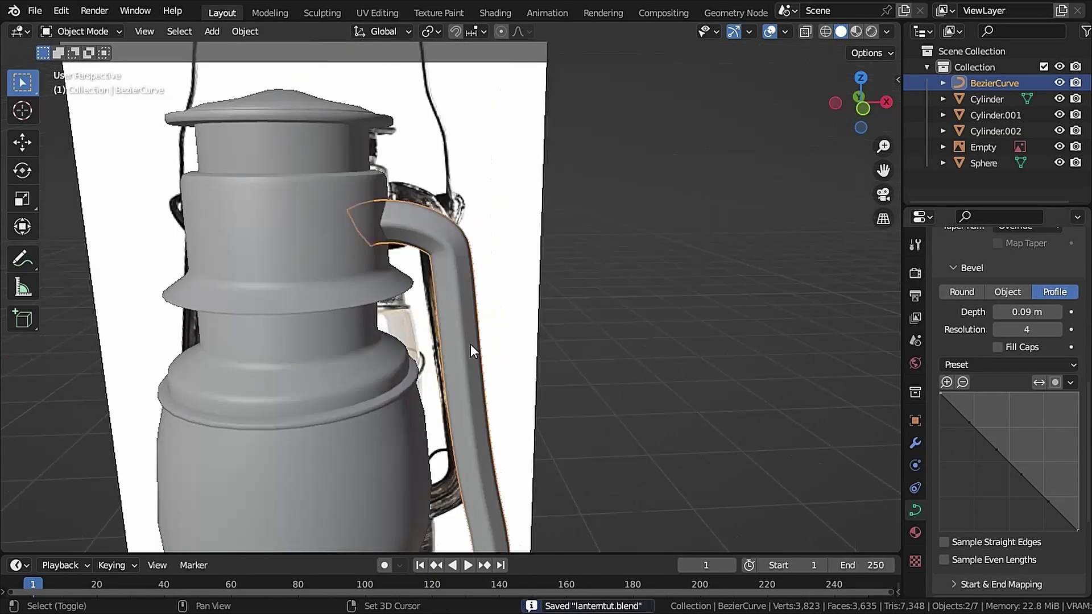
middle_click_drag(470, 343, 427, 330)
middle_click_drag(425, 380, 417, 275)
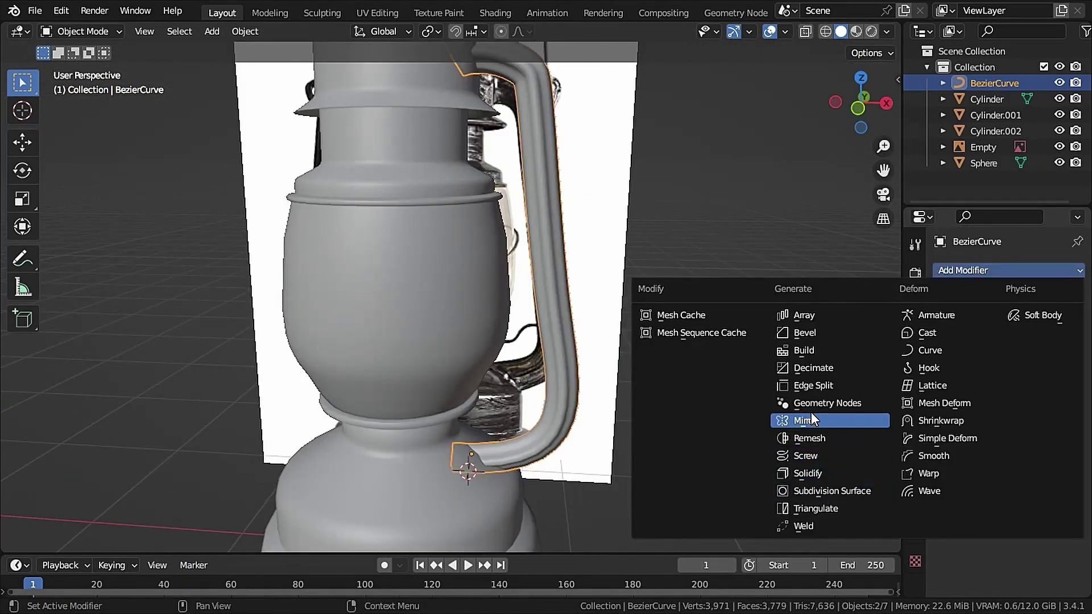
- Add a Mirror modifier that mirrors the handle across Cylinder.002
left_click(811, 420)
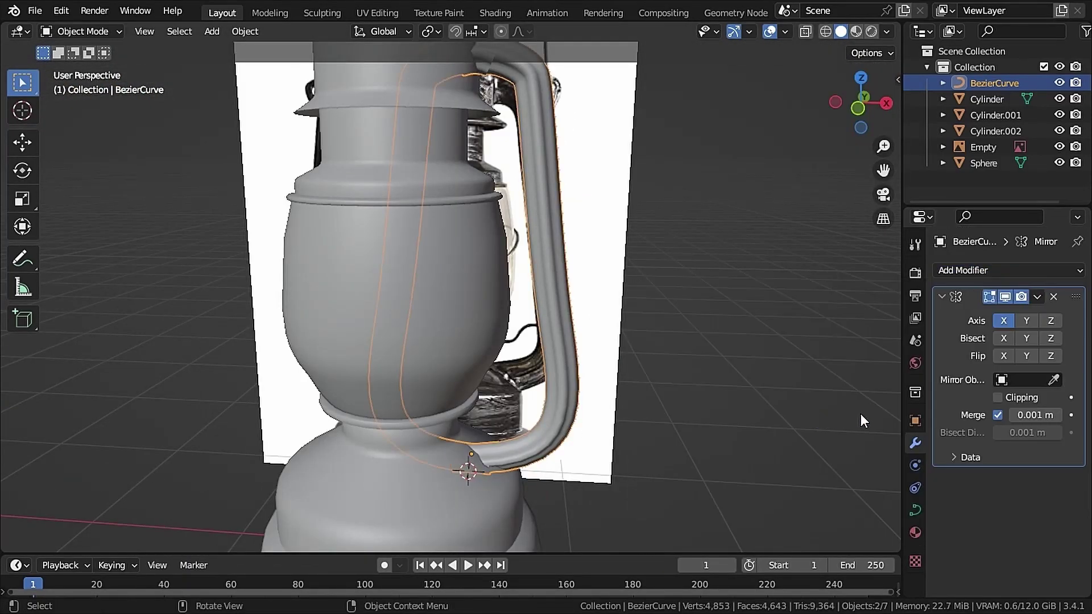
left_click(462, 321)
left_click(685, 354)
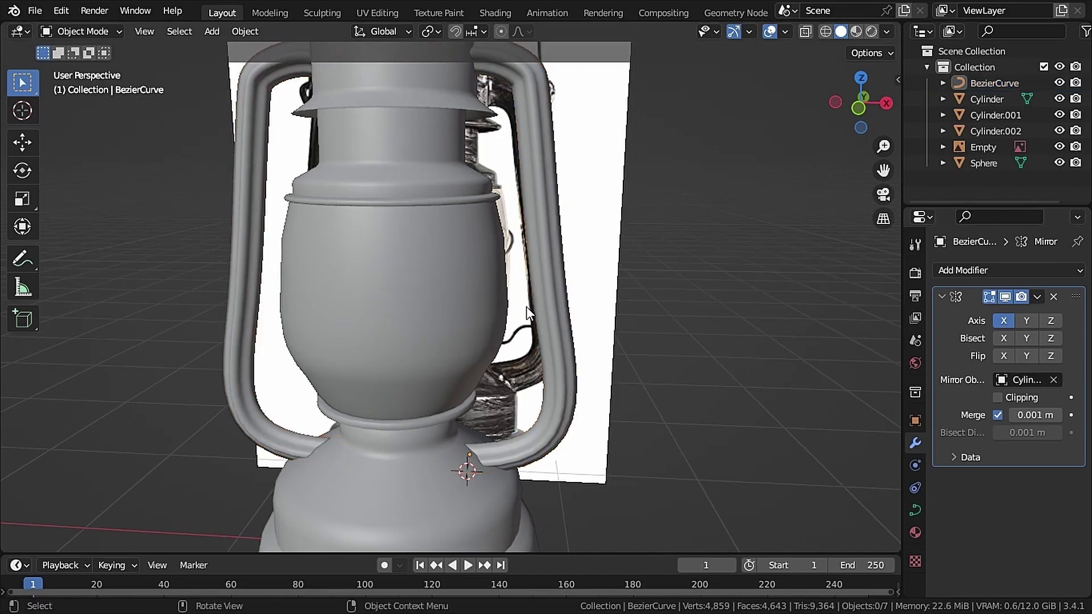
- Save the file, then move the new curve along X and shrink it
scroll(526, 306, "down", 3)
middle_click_drag(527, 306, 478, 325)
key("ctrl+s")
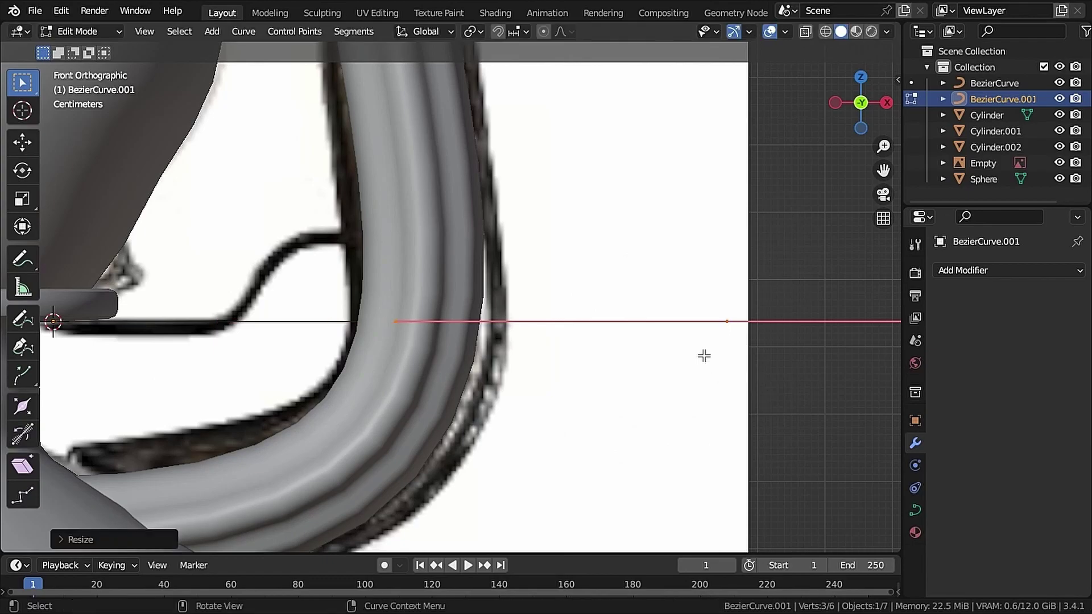
key("g")
key("x")
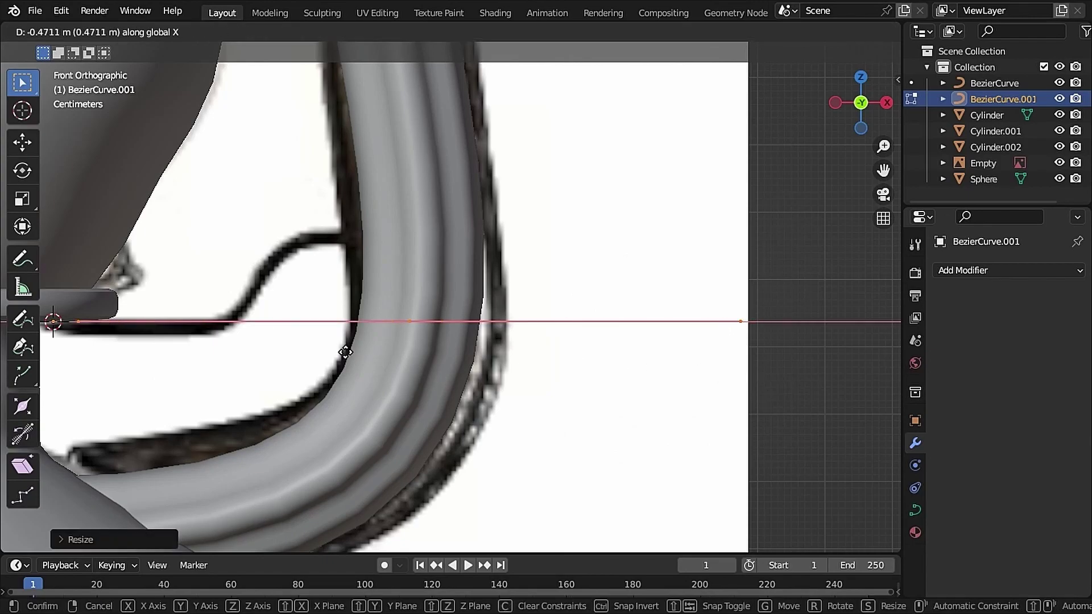
scroll(338, 350, "down", 2)
key("s")
left_click(452, 380)
- Extrude a point upward and position the control points along X to trace the side wire
key("e")
key("z")
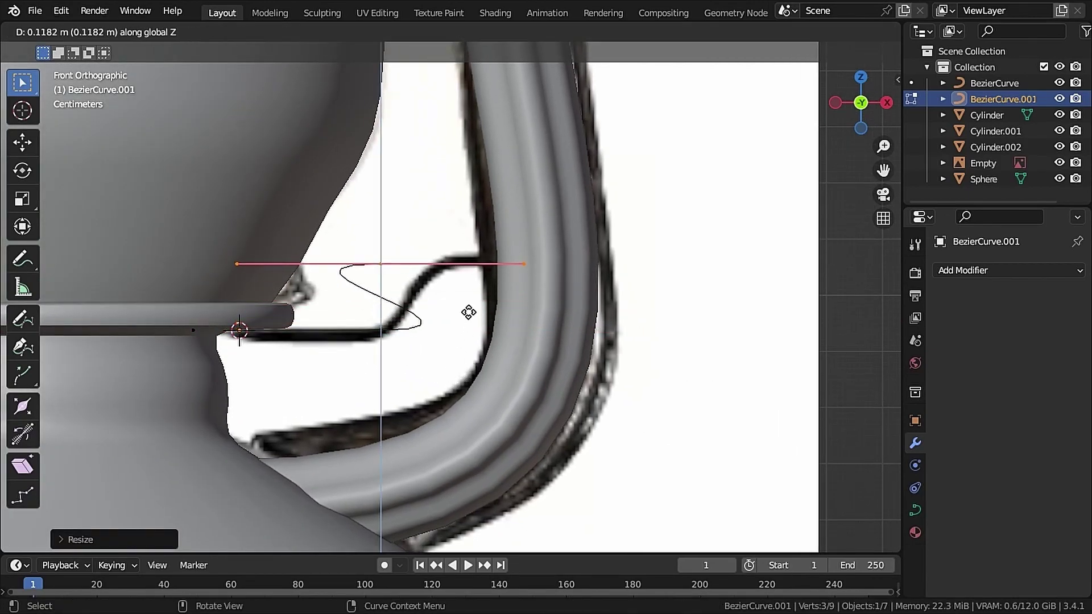
left_click(470, 312)
key("g")
key("x")
left_click(517, 316)
key("g")
key("x")
left_click(615, 328)
key("s")
left_click(688, 338)
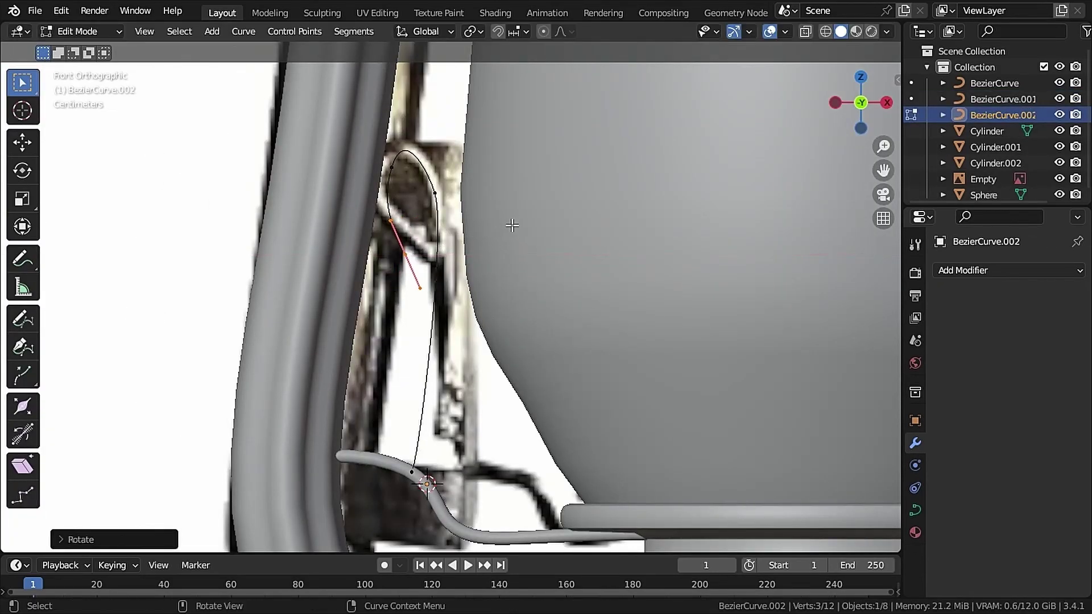
- Apply the curve's transforms and give it a thin 0.01 m bevel depth
left_click(915, 510)
key("ctrl+a")
left_click(453, 343)
scroll(1016, 545, "down", 5)
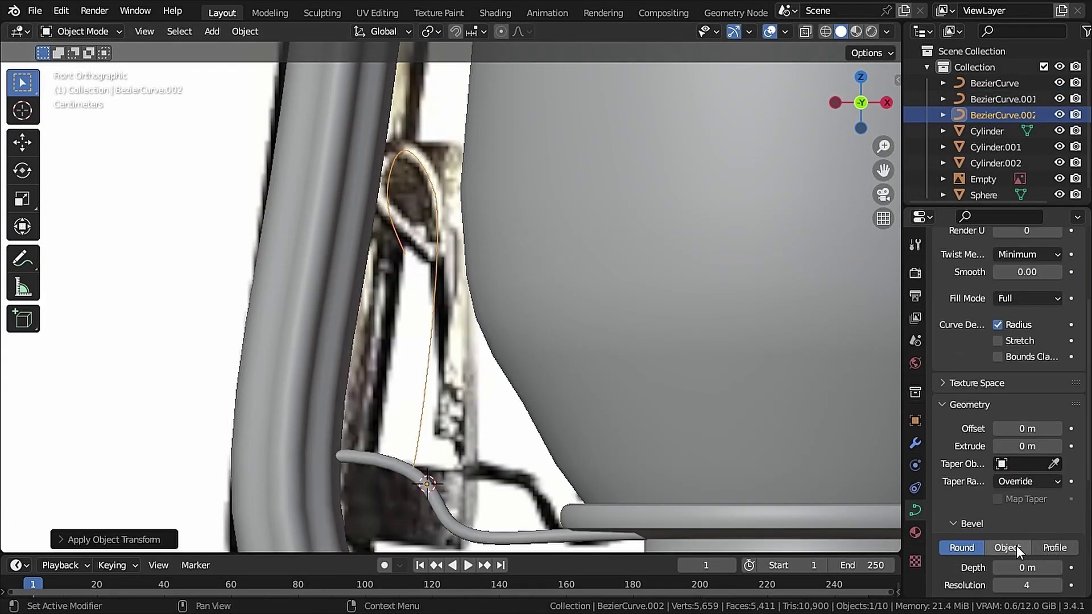
left_click(1057, 536)
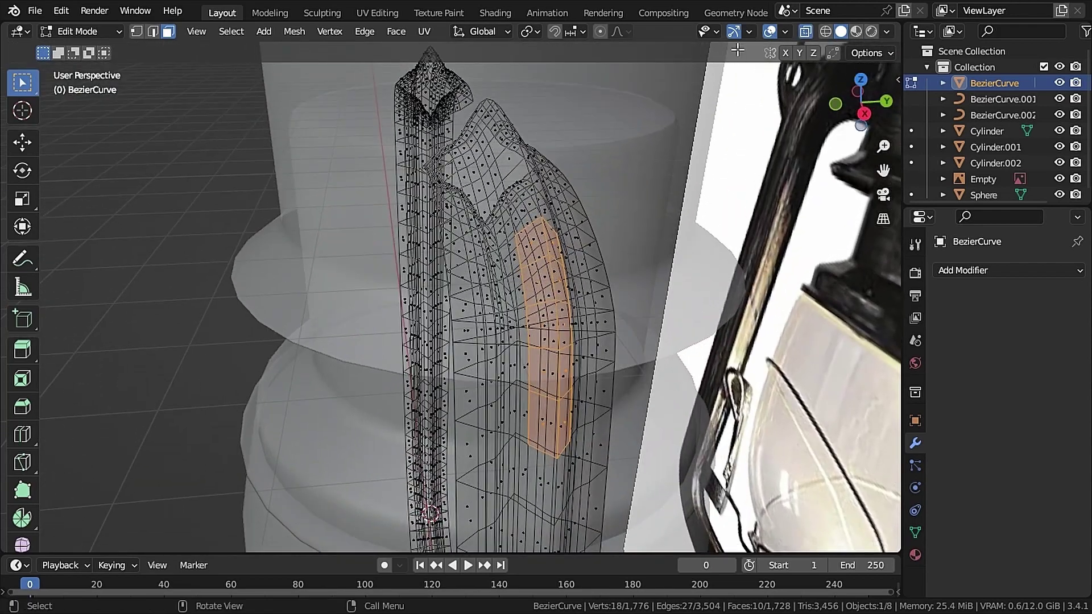
- Extrude and scale down the handle's end, then add loop cuts with a higher cut count
key("e")
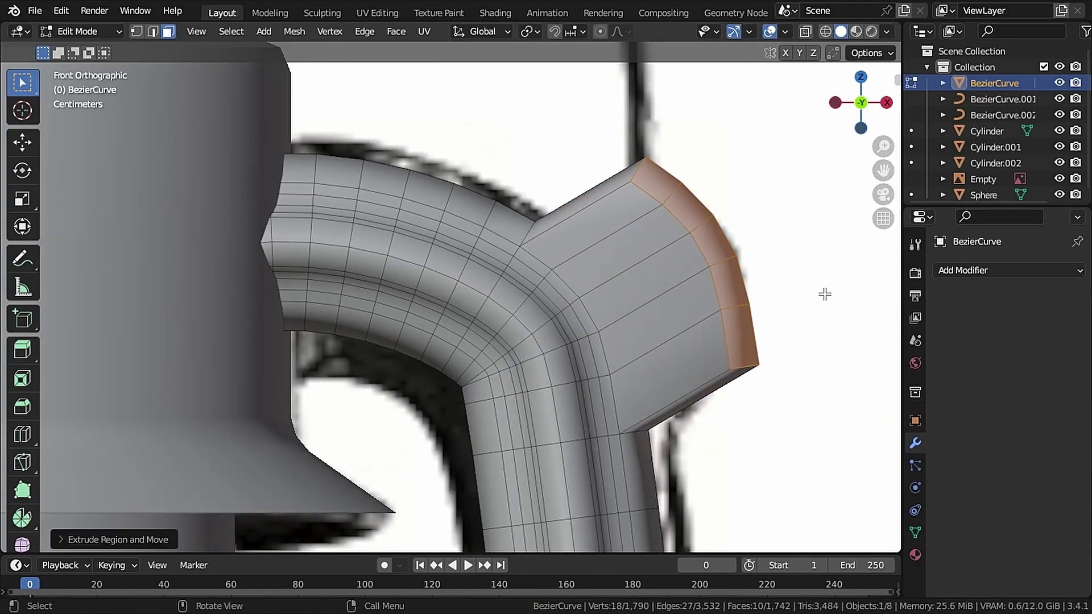
key("s")
left_click(773, 245)
left_click(263, 394)
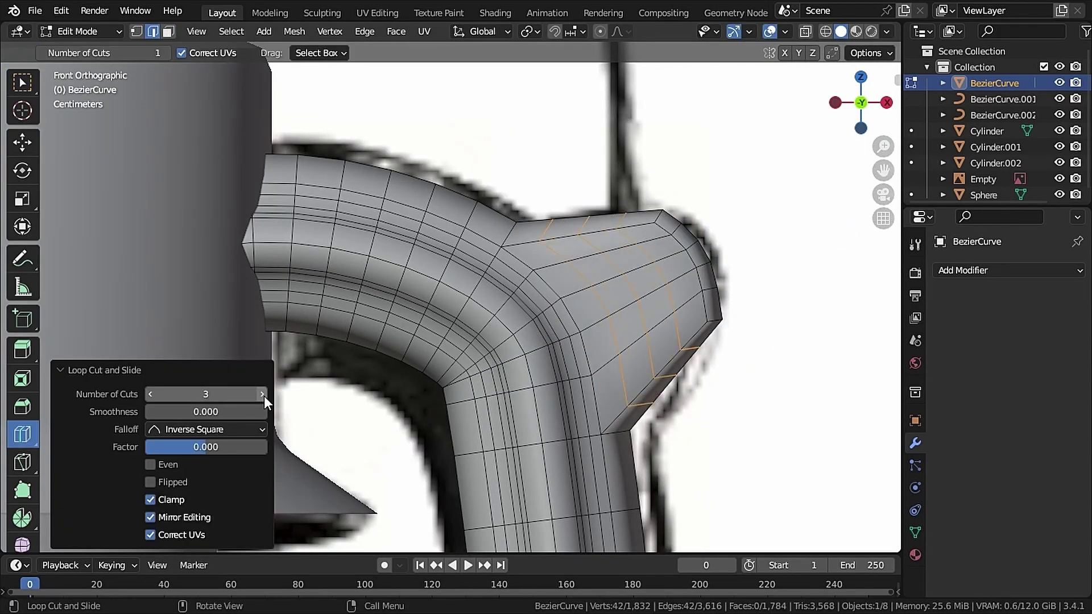
- Select the end faces in see-through face mode and bridge them into an opening
left_click(168, 31)
key("alt+z")
left_click(642, 277, "shift")
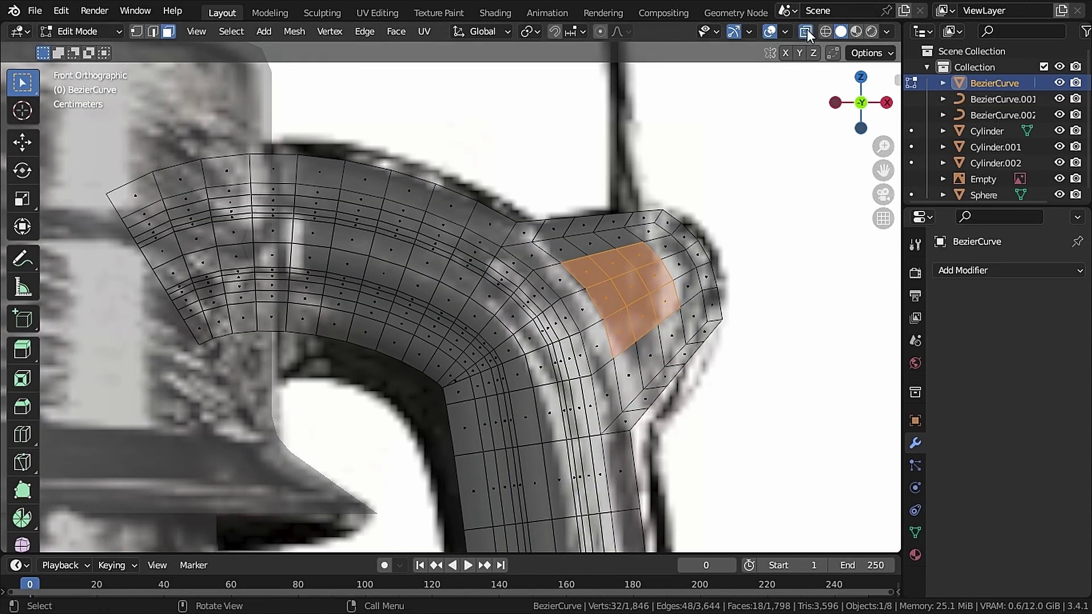
right_click(555, 322)
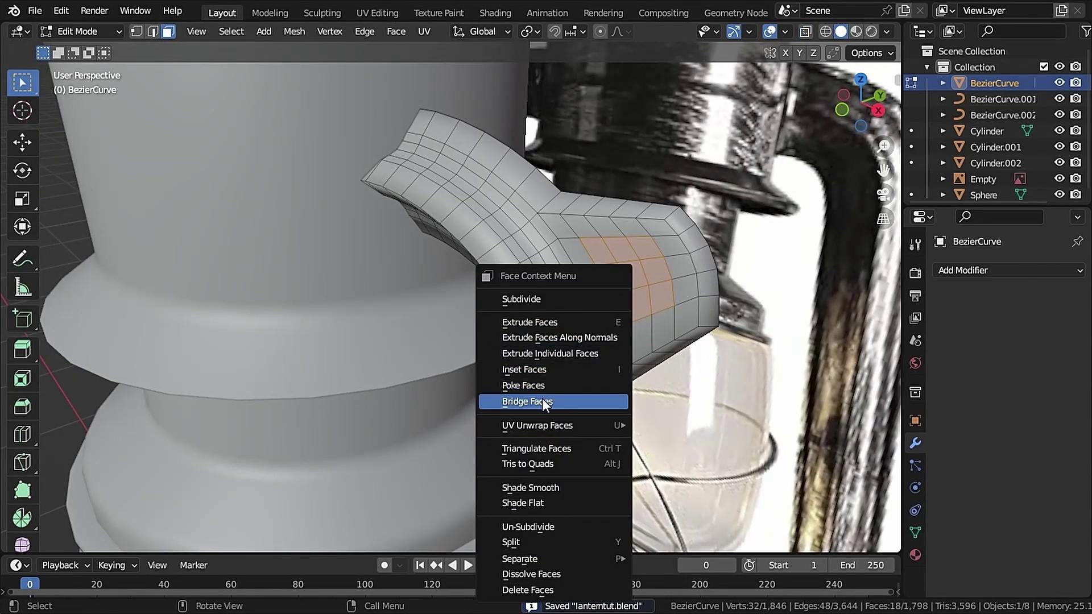
left_click(527, 401)
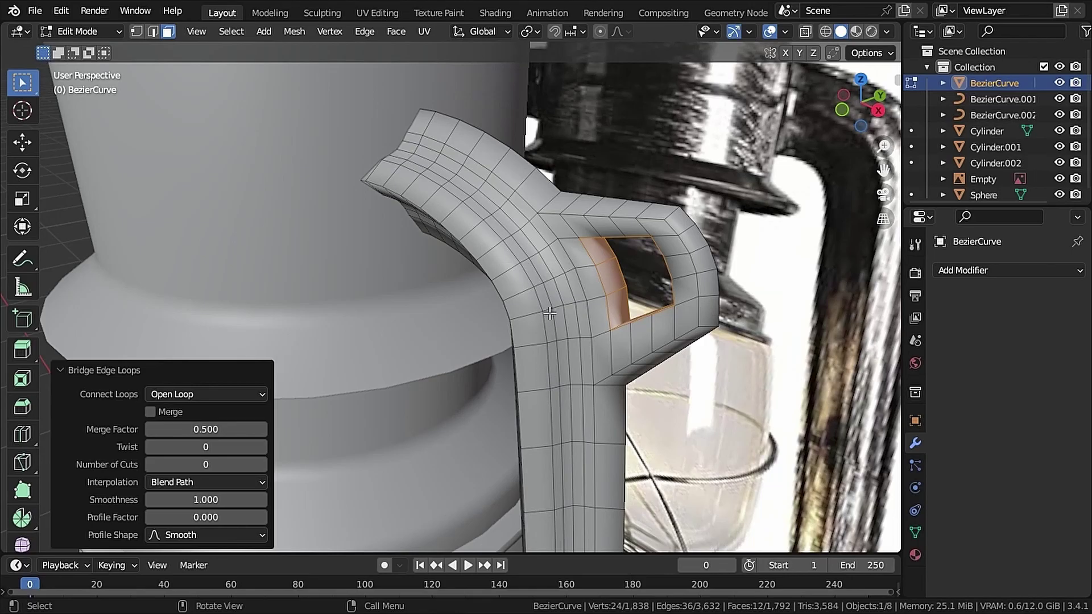
middle_click_drag(543, 403, 611, 287)
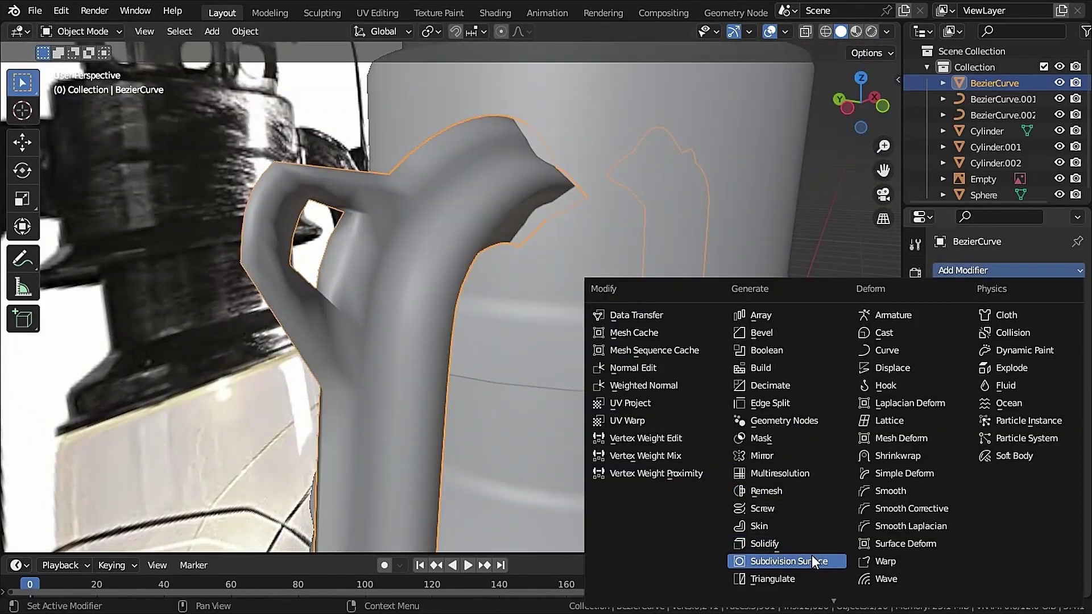
- Smooth the handle with a Subdivision Surface modifier and adjust its subdivision level
left_click(811, 555)
middle_click_drag(558, 333, 373, 248)
scroll(378, 251, "up", 5)
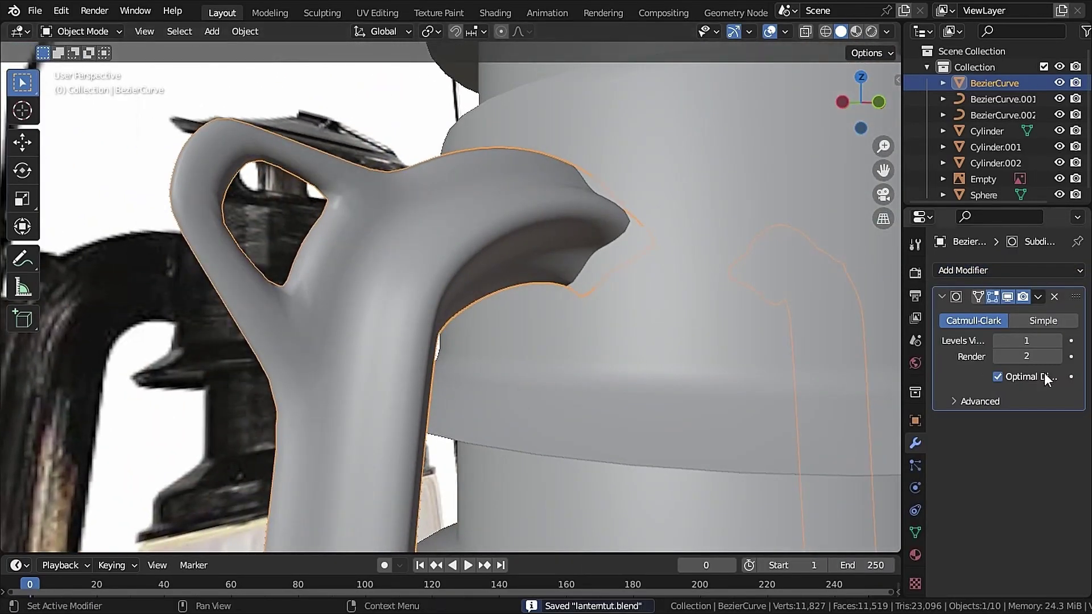
left_click(1058, 341)
scroll(434, 337, "down", 4)
- Resize the handles of the new wire curve's point
middle_click_drag(434, 338, 609, 328)
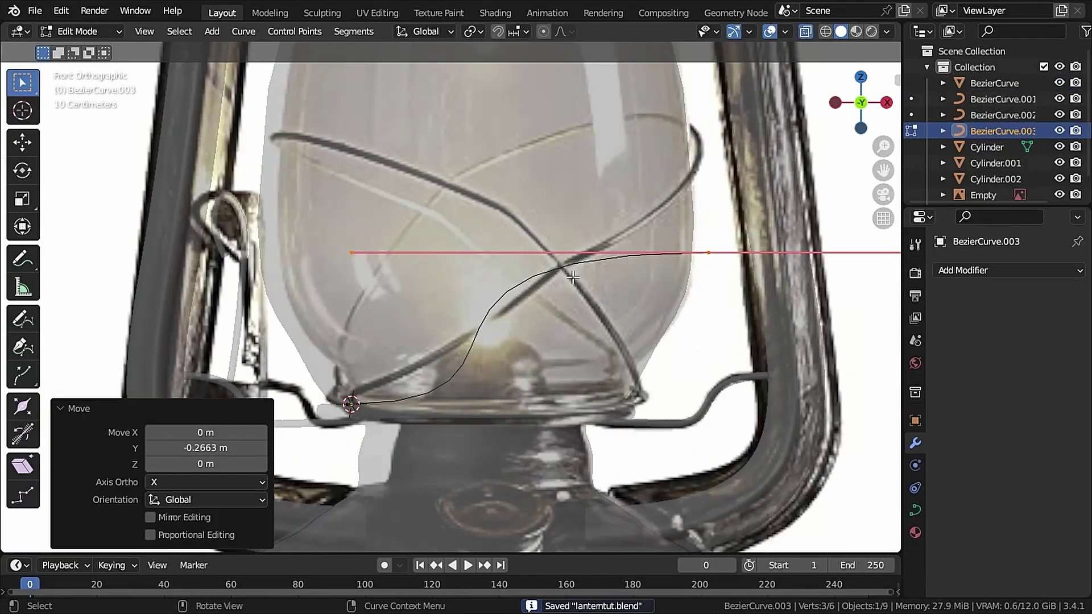
middle_click_drag(455, 282, 571, 295)
key("s")
left_click(734, 261)
key("s")
key("Return")
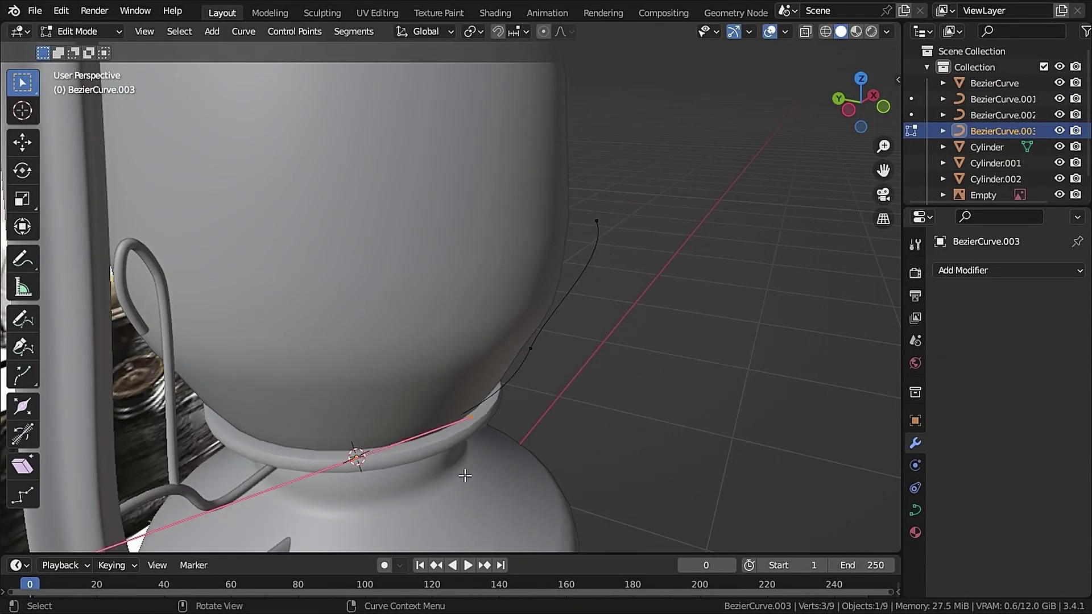
key("r")
key("z")
key("Escape")
- In front view, rotate the curve to loop over the hook; slide the cylinder knob's edge loop
key("KP_1")
key("r")
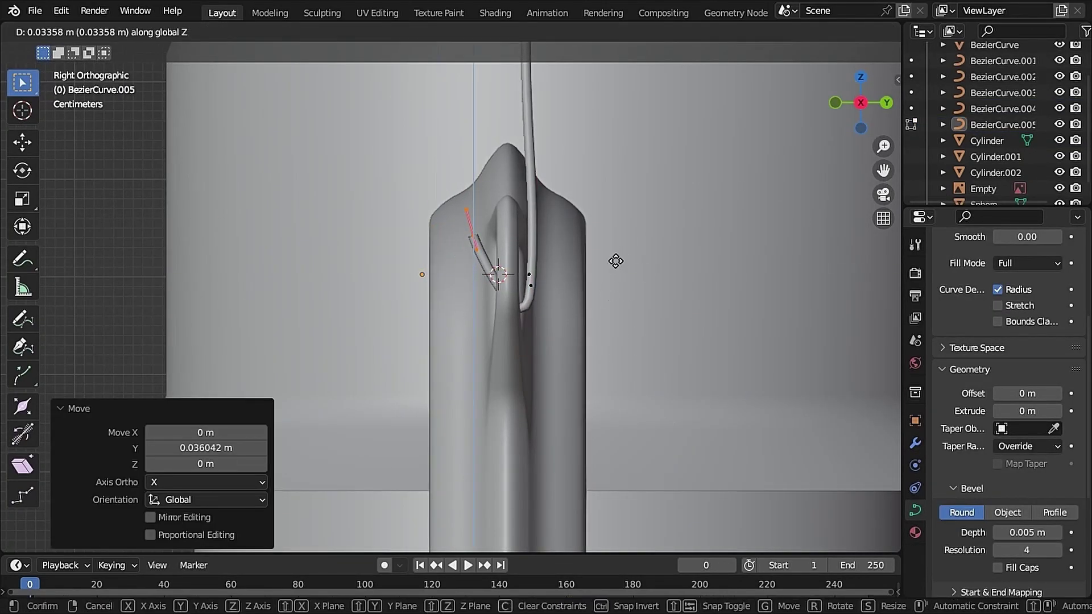
left_click(616, 261)
key("r")
left_click(589, 378)
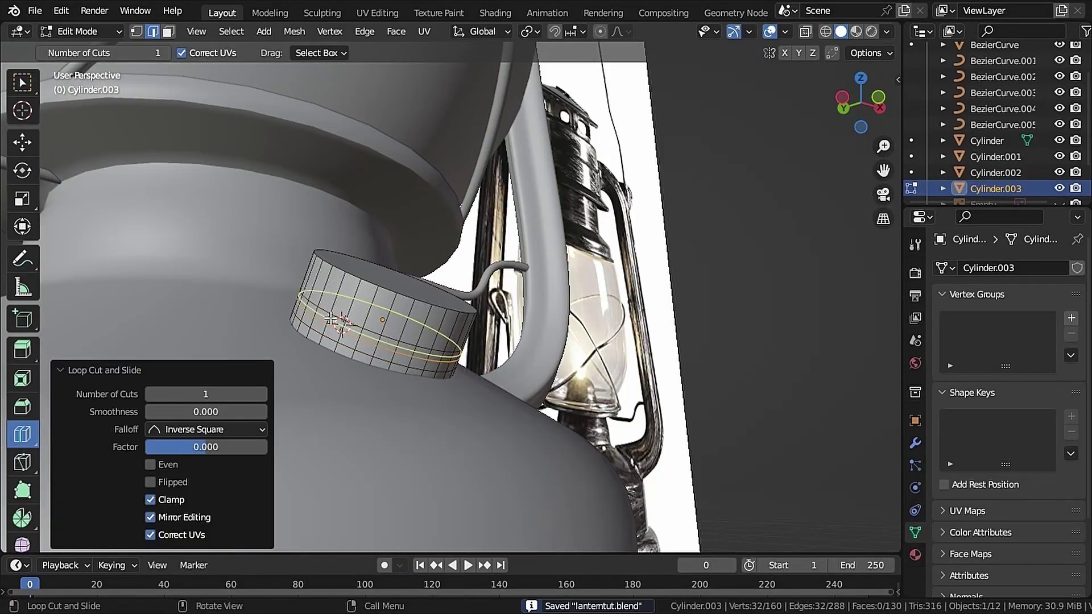
left_click_drag(435, 337, 432, 350)
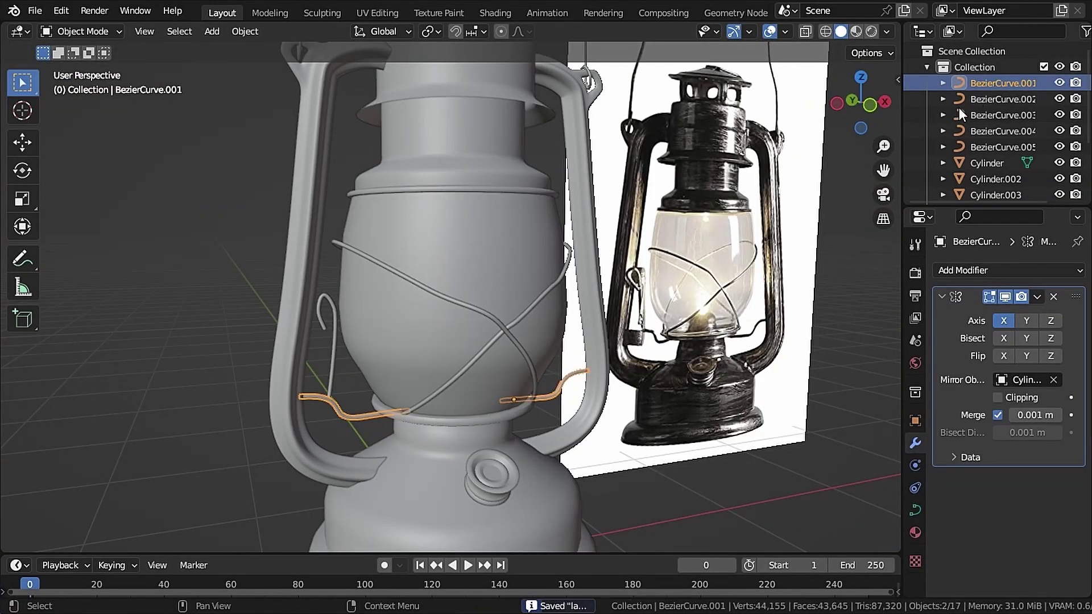
- Convert the wire curves, including BezierCurve.002, to meshes
key("F3")
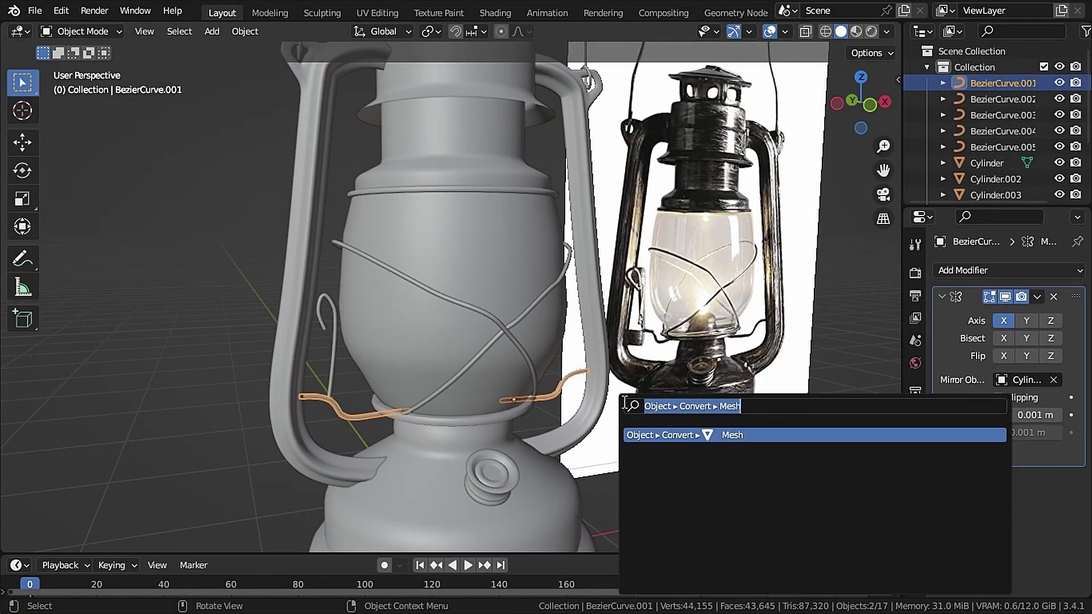
left_click(677, 435)
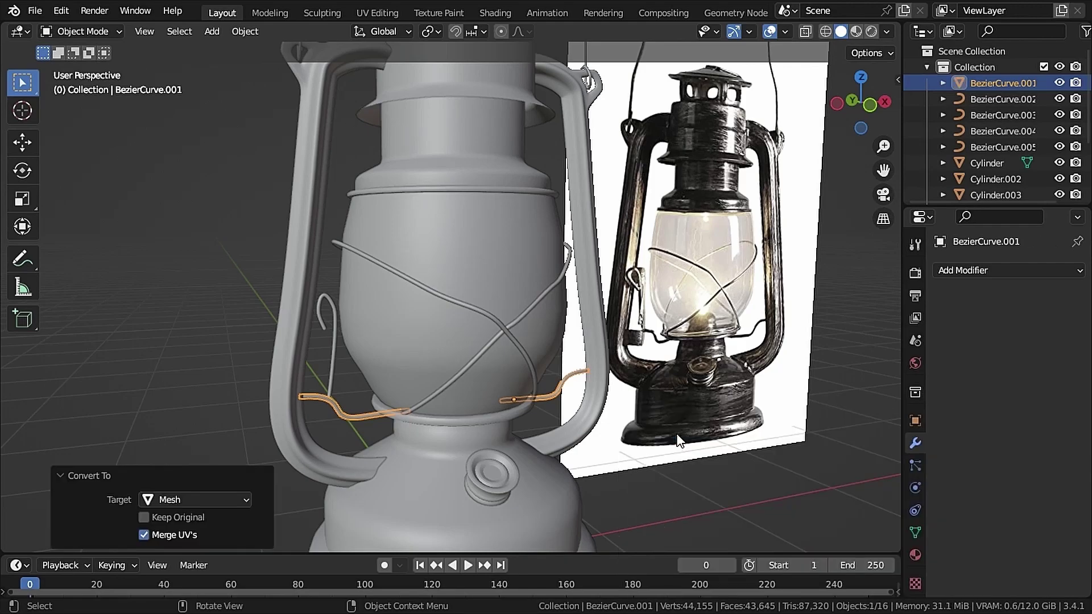
left_click(977, 99)
key("F3")
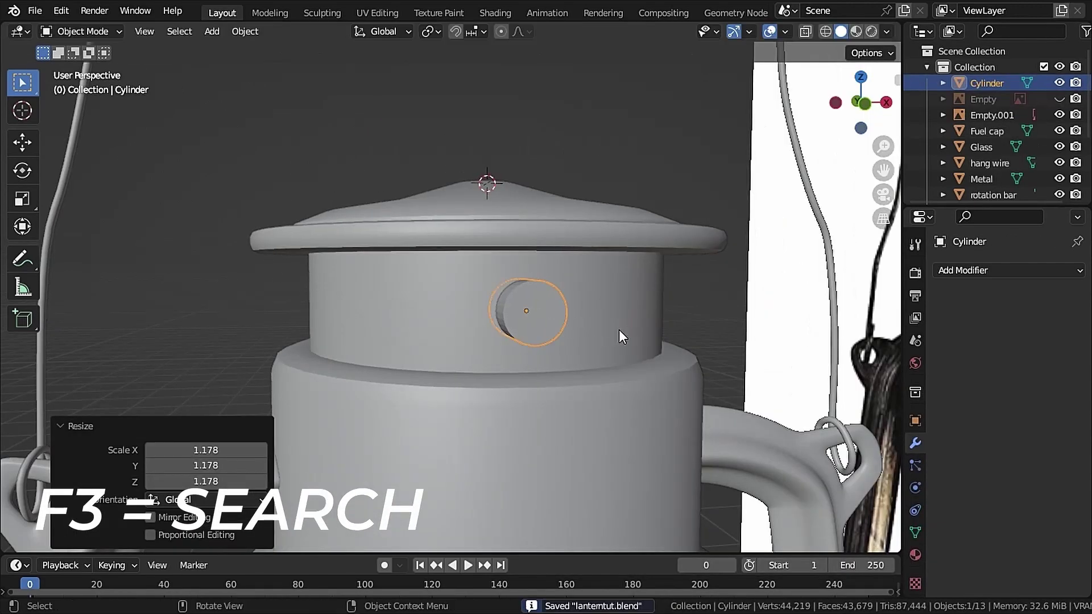
- Duplicate the cap cylinder along X, rotate it and move it on Z around the top
middle_click_drag(619, 330, 546, 315)
key("shift+d")
key("x")
left_click(534, 370)
key("r")
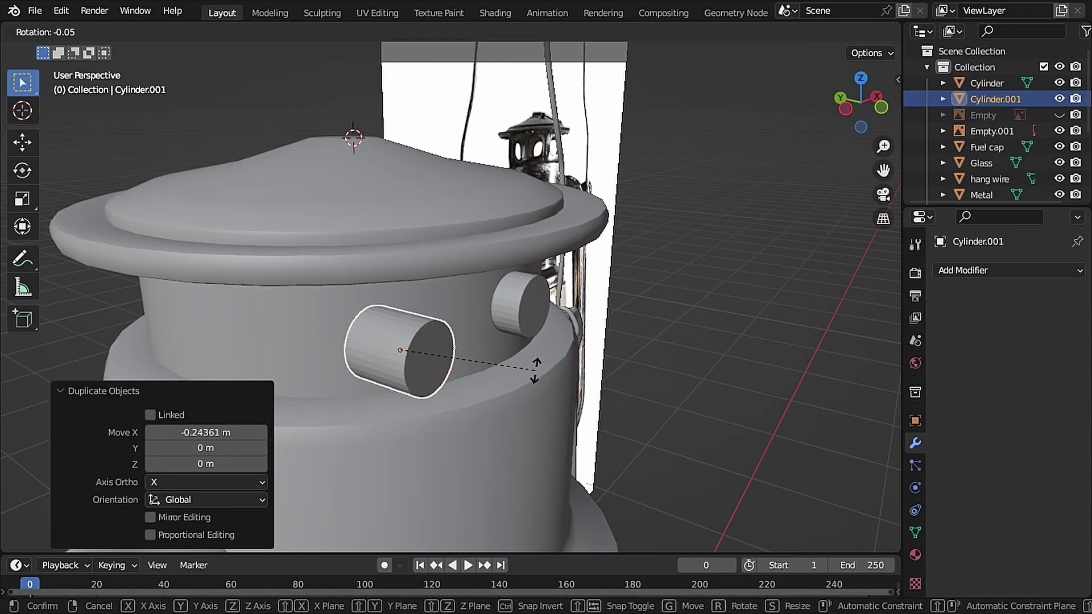
left_click(453, 382)
key("g")
key("z")
key("z")
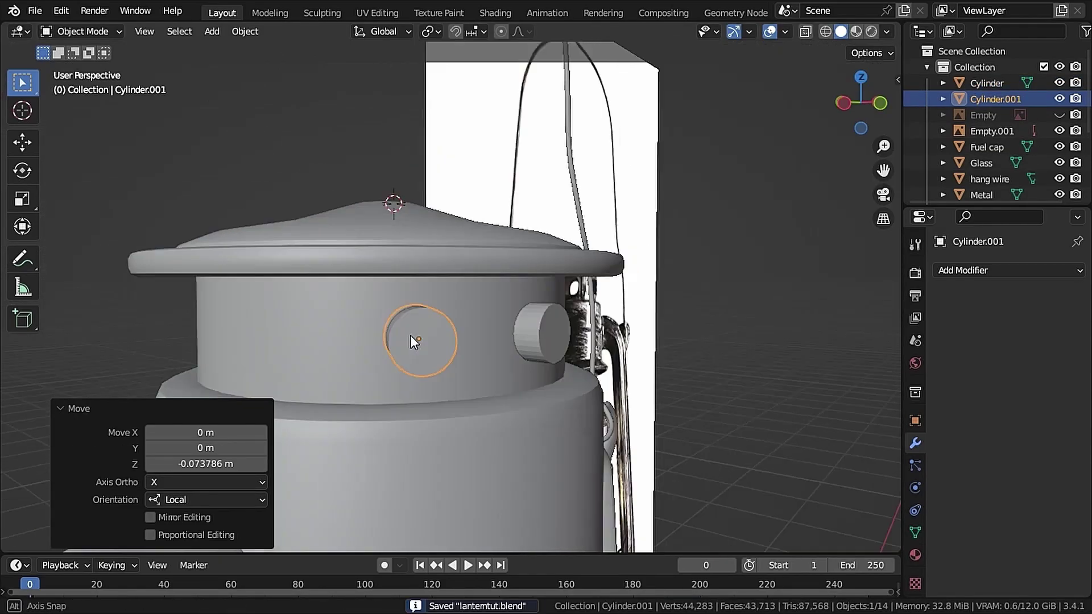
- Add another cylinder copy, placed and rotated -56.4° around the lantern top
middle_click_drag(411, 335, 636, 408)
key("shift+d")
key("x")
left_click(531, 338)
key("g")
key("x")
left_click(512, 342)
key("r")
key("z")
left_click(489, 330)
- Save, then move the selected cylinders, including Cylinder.007, into a new 'bools' collection
key("ctrl+s")
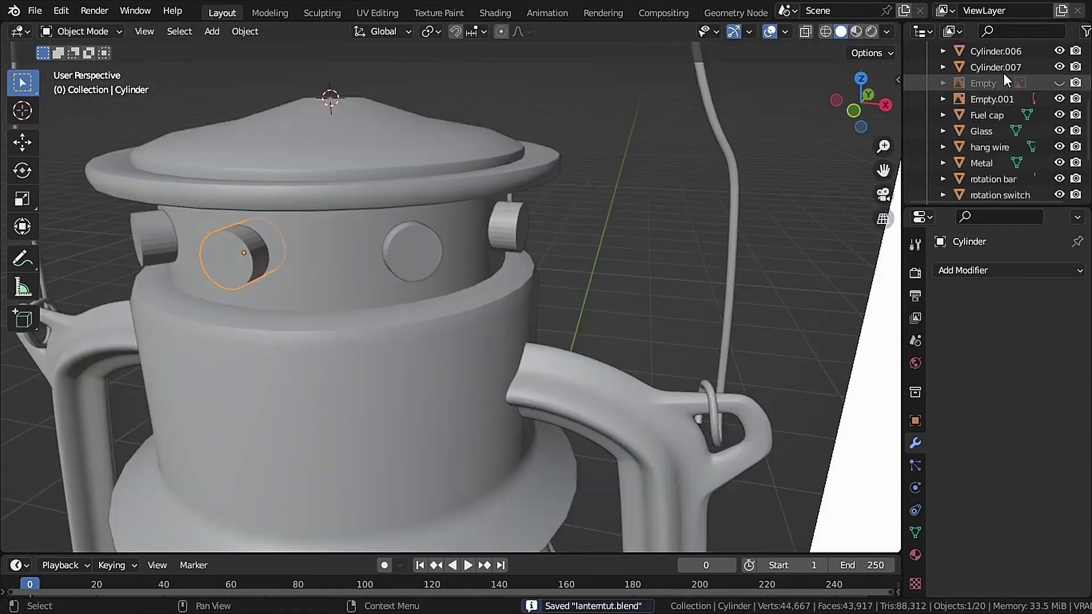
left_click(1002, 64, "shift")
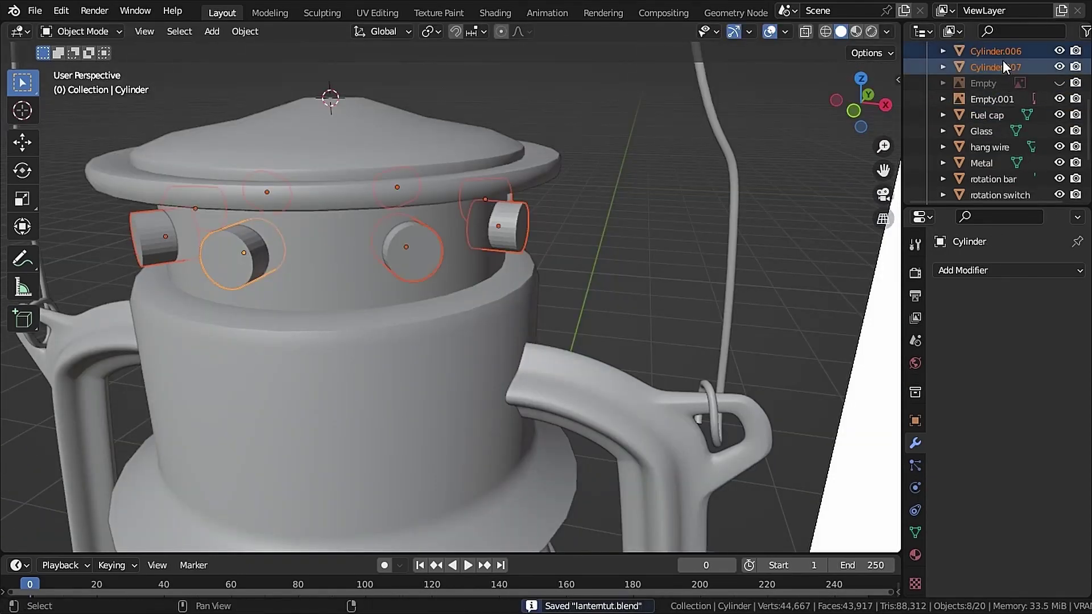
key("m")
left_click(547, 245)
type("bo")
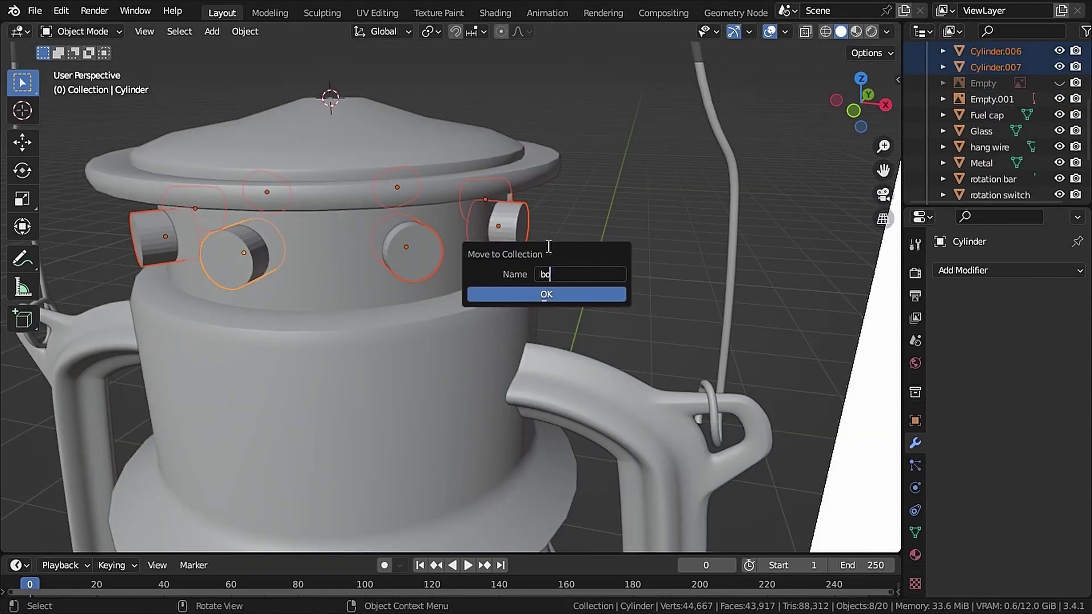
type("ols")
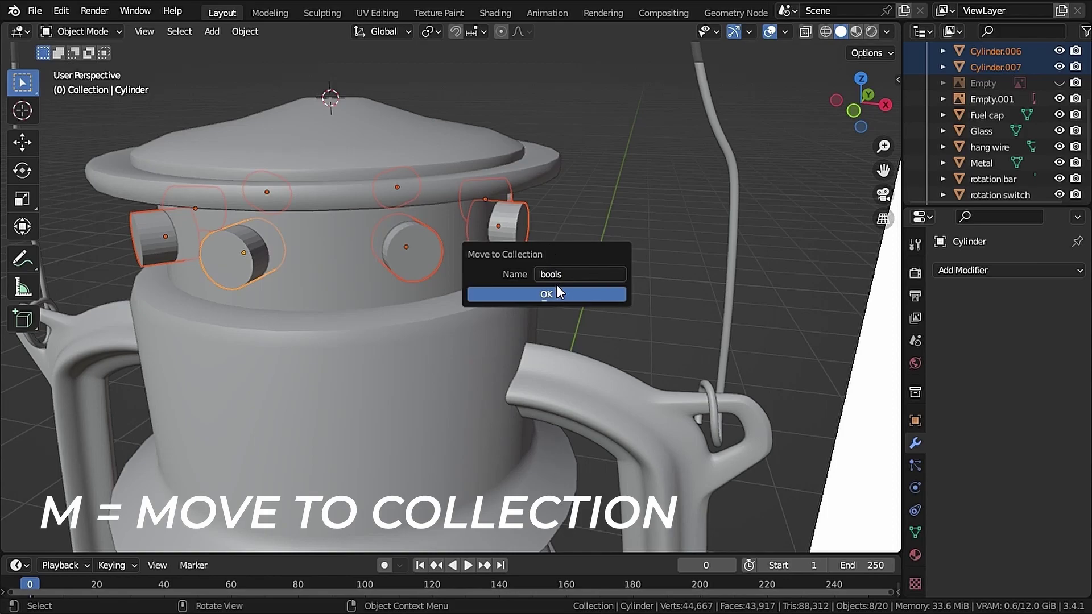
left_click(555, 296)
- Give the top object a Boolean modifier with the 'bools' collection as its operand
left_click(977, 146)
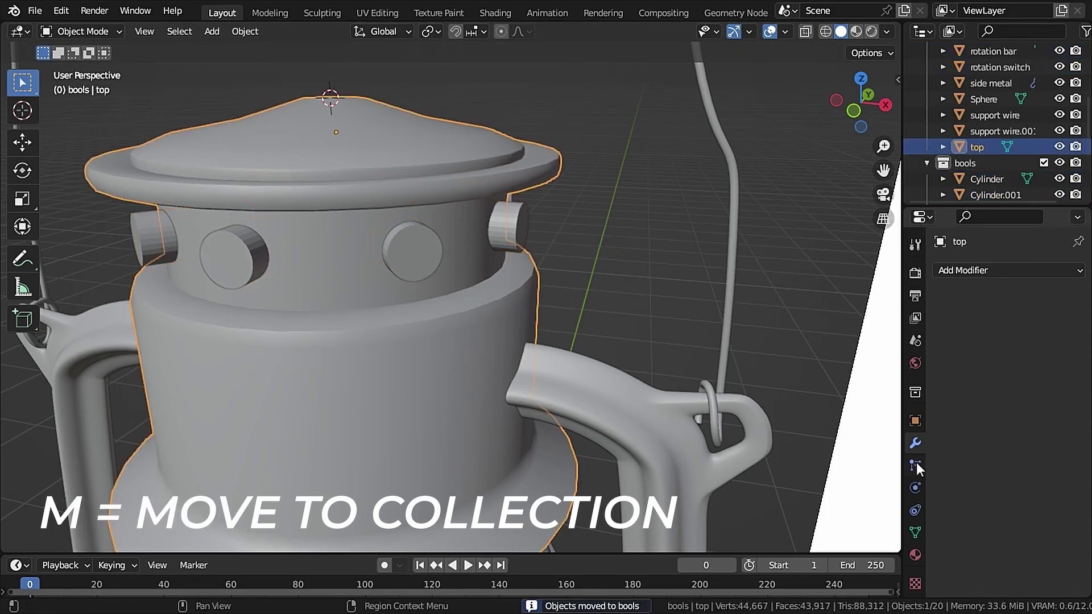
left_click(987, 274)
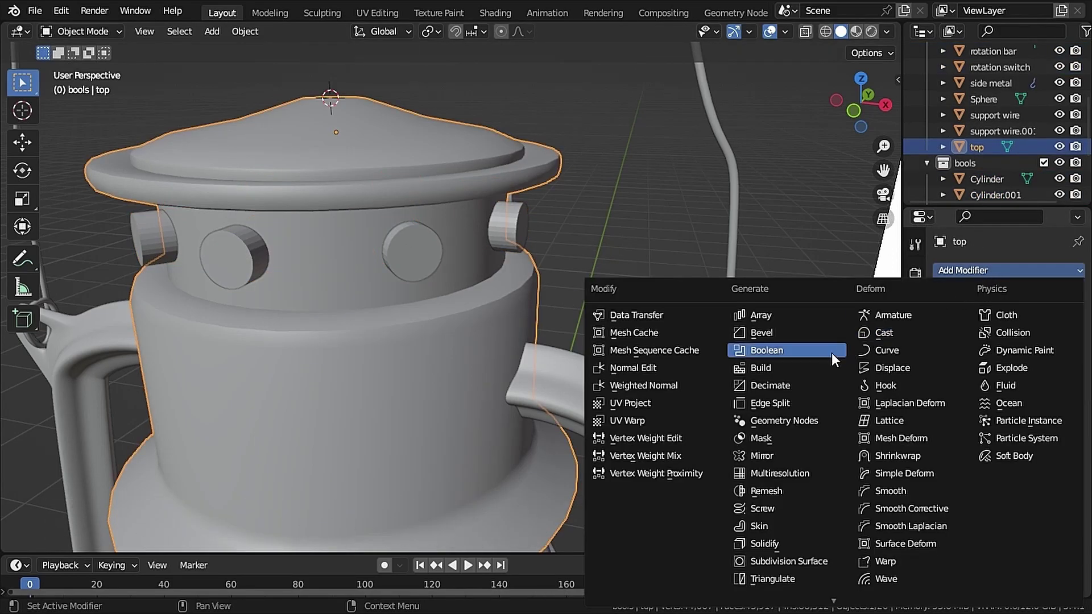
left_click(784, 351)
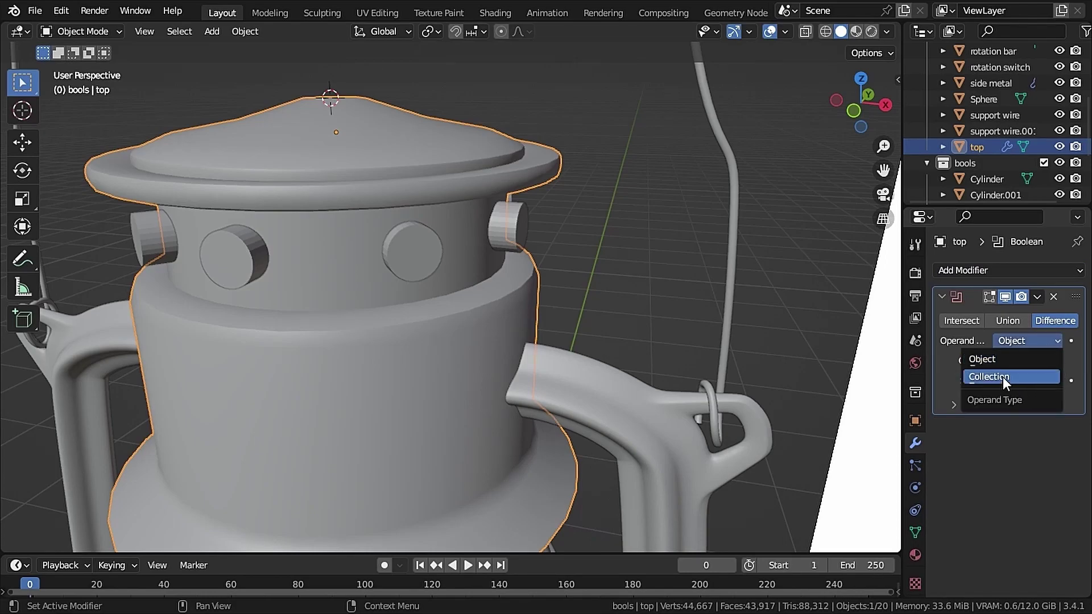
left_click(1002, 377)
left_click(1024, 360)
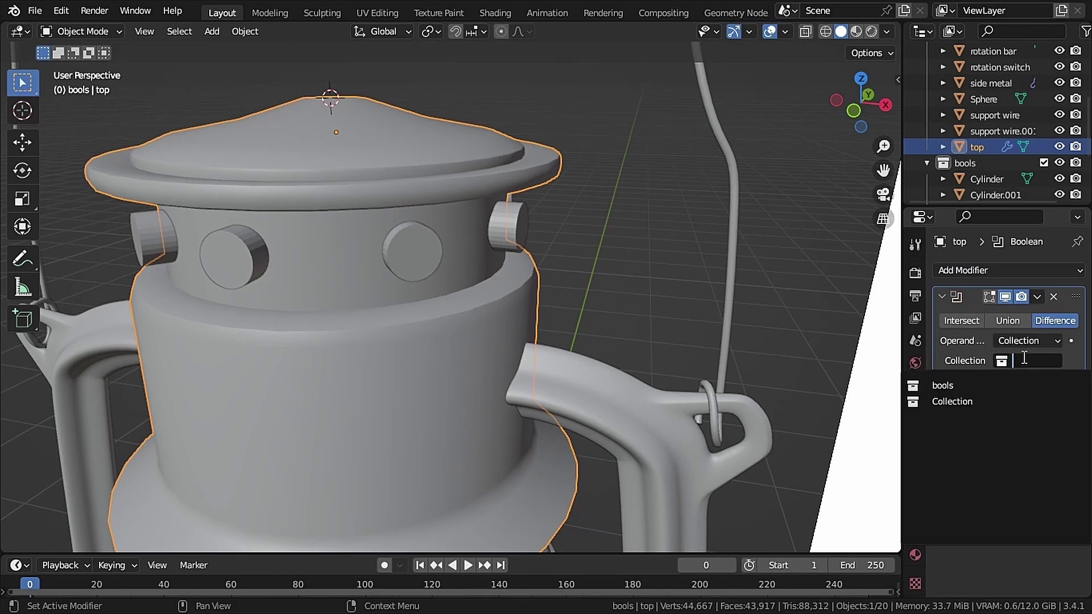
left_click(977, 385)
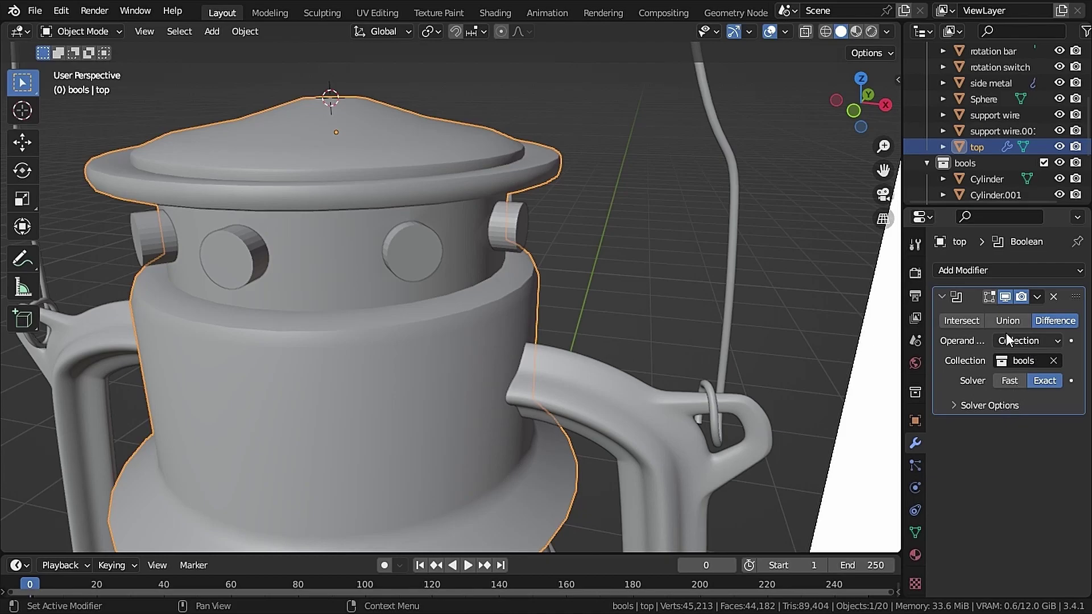
- Exclude the 'bools' collection to reveal the holes, save, and inspect them
left_click(1044, 162)
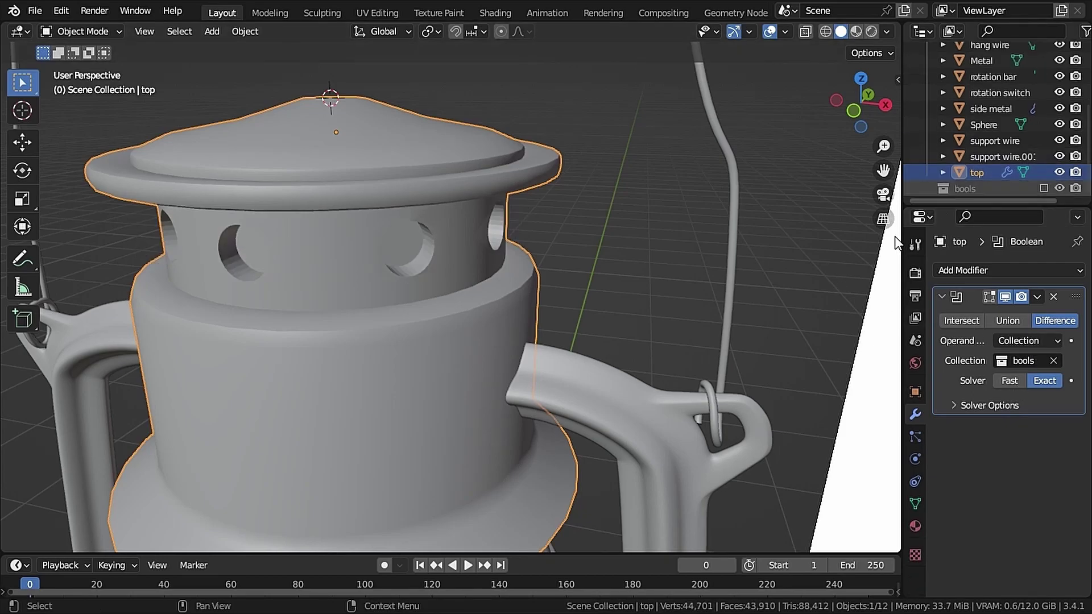
middle_click_drag(296, 239, 488, 213)
key("ctrl+s")
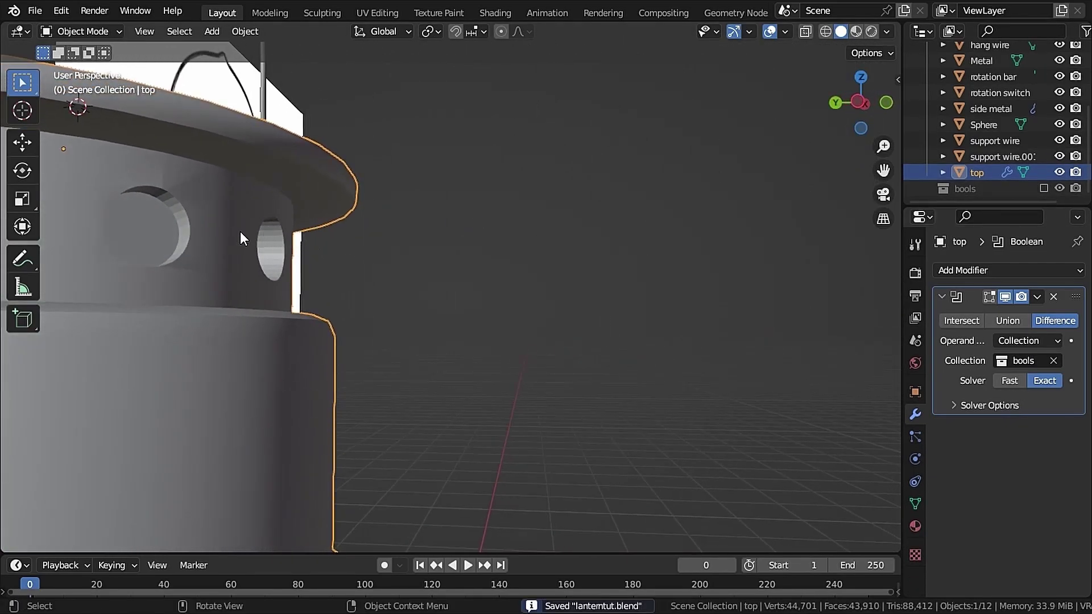
scroll(194, 225, "up", 5)
middle_click_drag(221, 252, 384, 363)
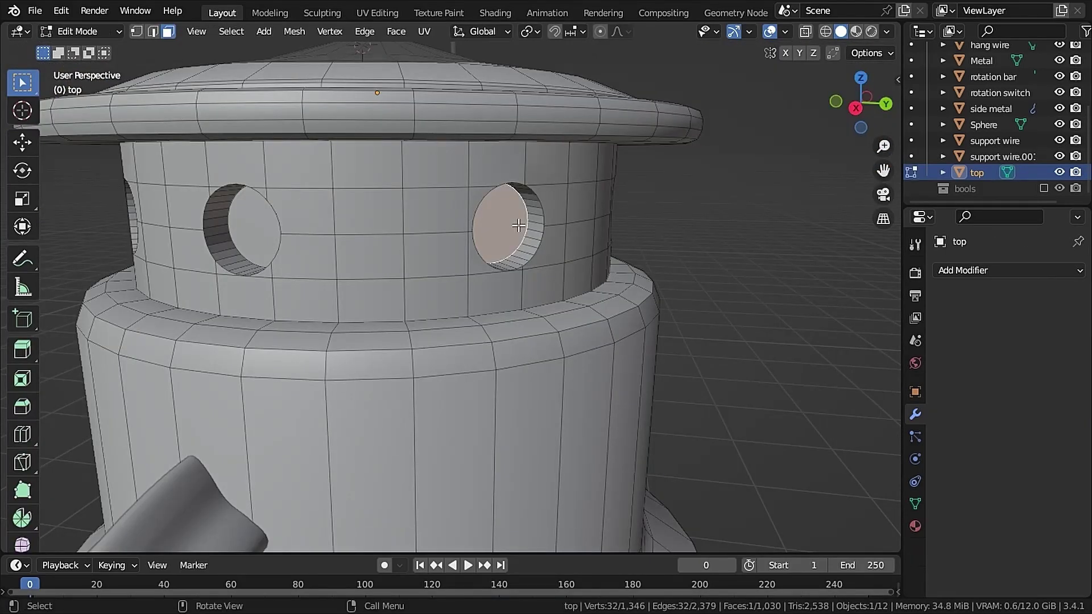
- Delete the leftover faces covering the right and left holes
key("x")
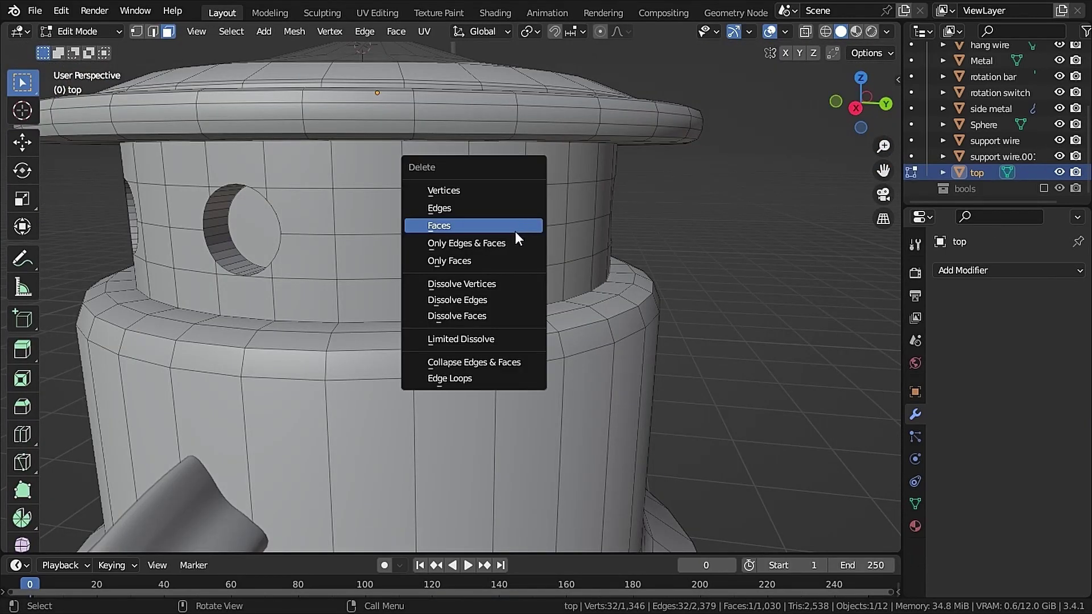
left_click(515, 233)
left_click(262, 239)
key("x")
left_click(268, 239)
middle_click_drag(267, 239, 399, 245)
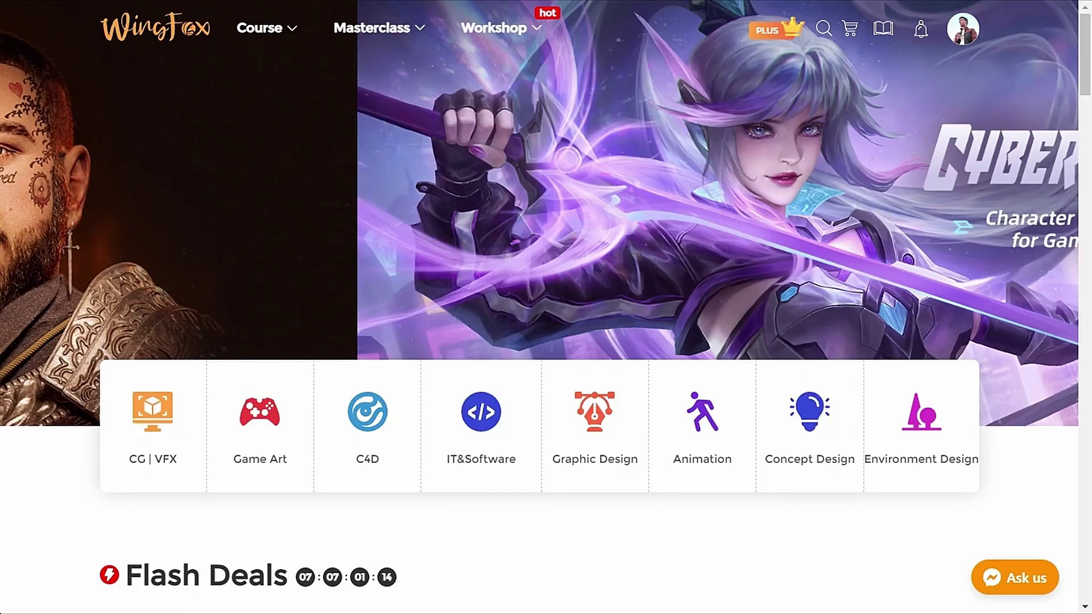
scroll(539, 307, "down", 1)
scroll(539, 307, "down", 1)
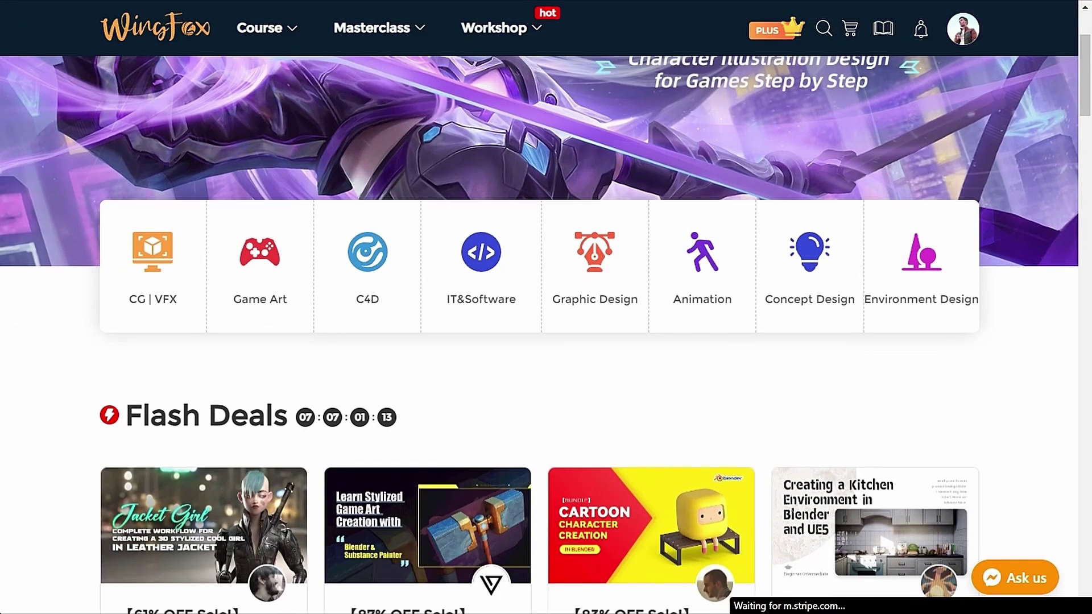
scroll(539, 307, "down", 4)
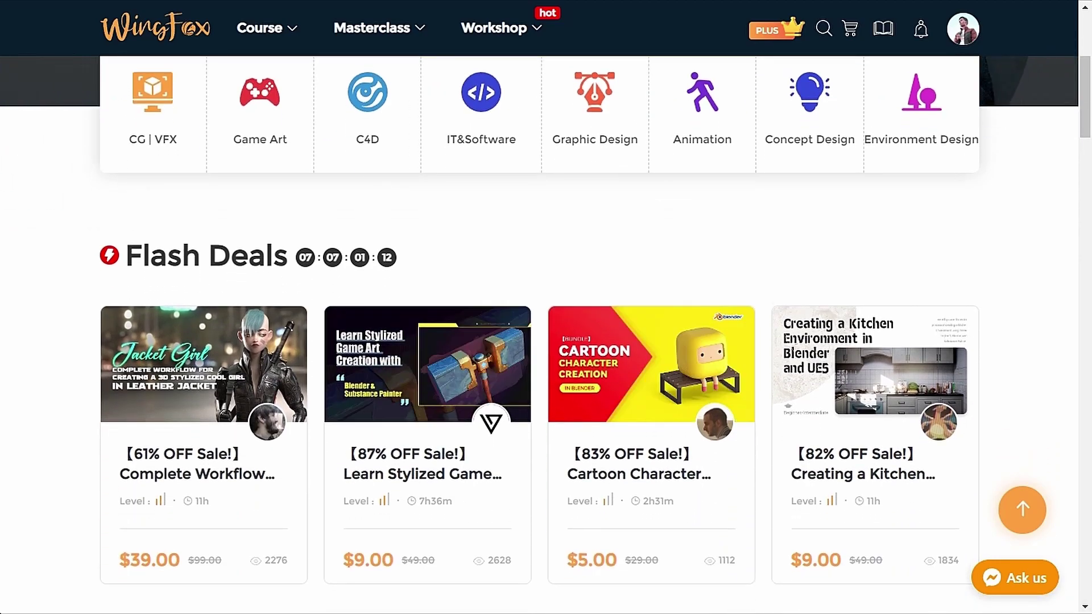
scroll(539, 308, "down", 6)
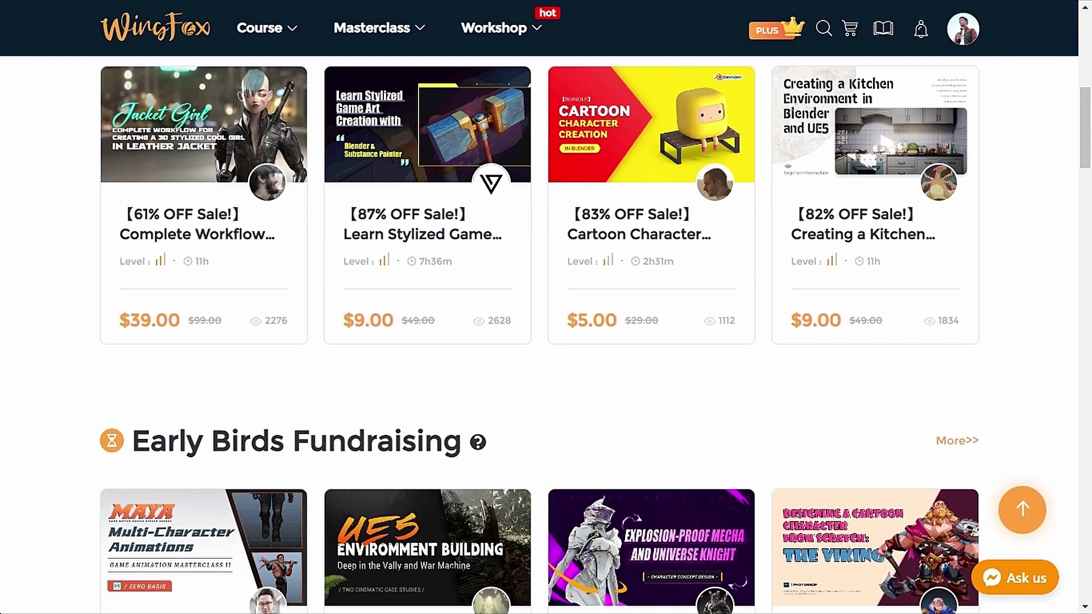
scroll(539, 307, "down", 3)
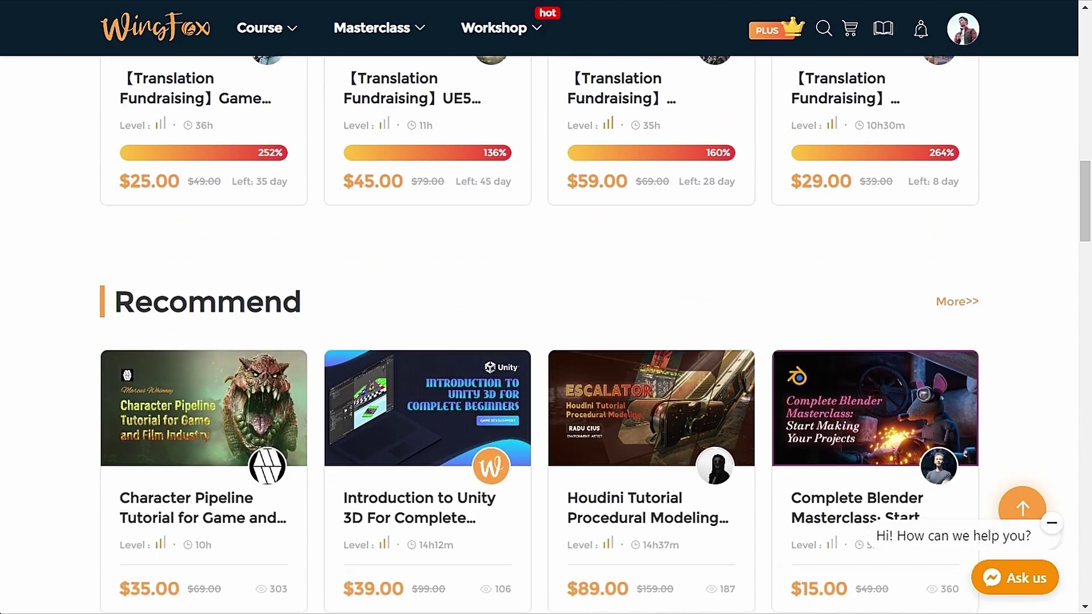
scroll(539, 307, "down", 4)
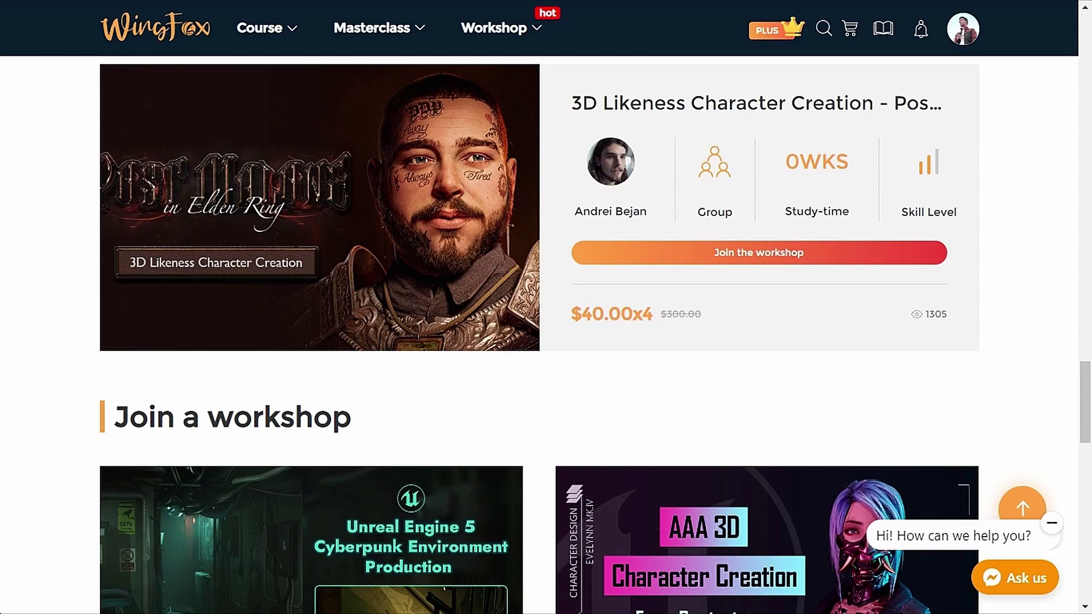
key("Home")
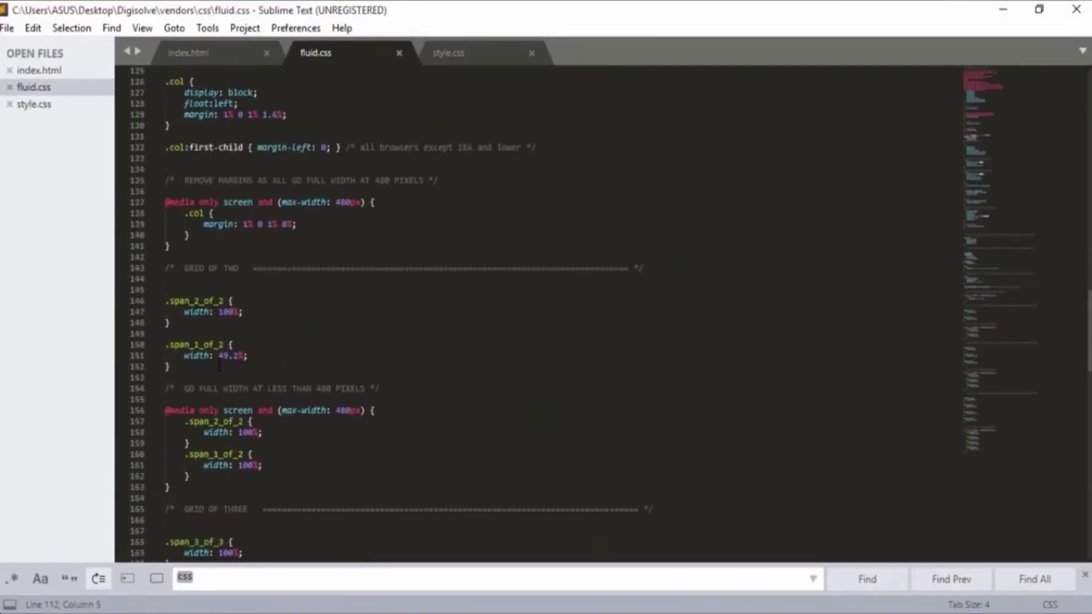
scroll(546, 313, "down", 5)
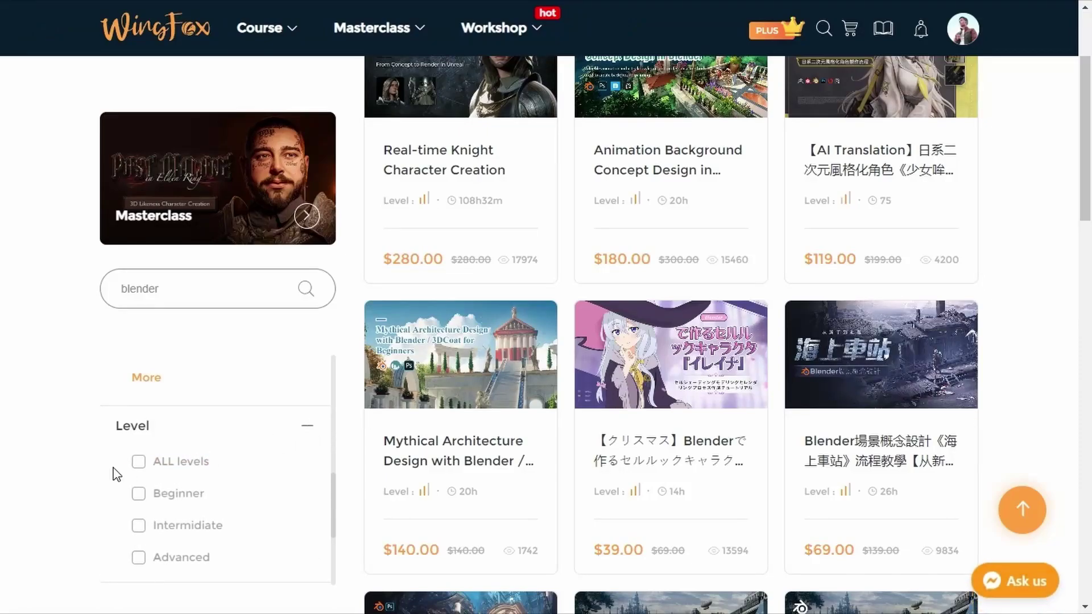
- Scroll through page 1 of the 'blender' results, expanding the Language filter and jumping back to top
scroll(103, 489, "down", 3)
scroll(102, 489, "up", 4)
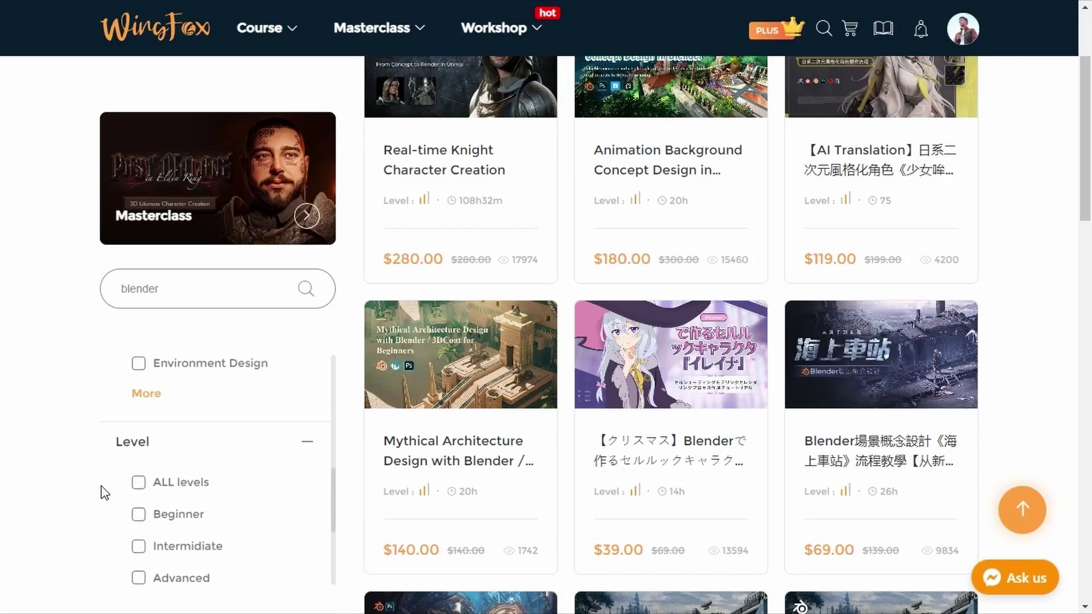
scroll(119, 511, "down", 4)
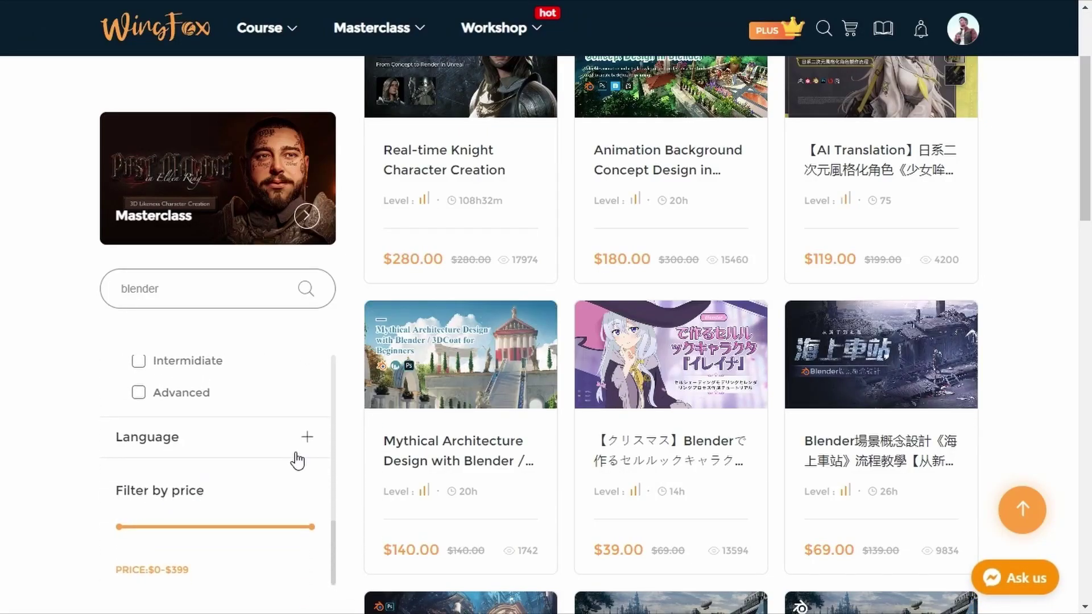
left_click(309, 439)
scroll(80, 468, "down", 3)
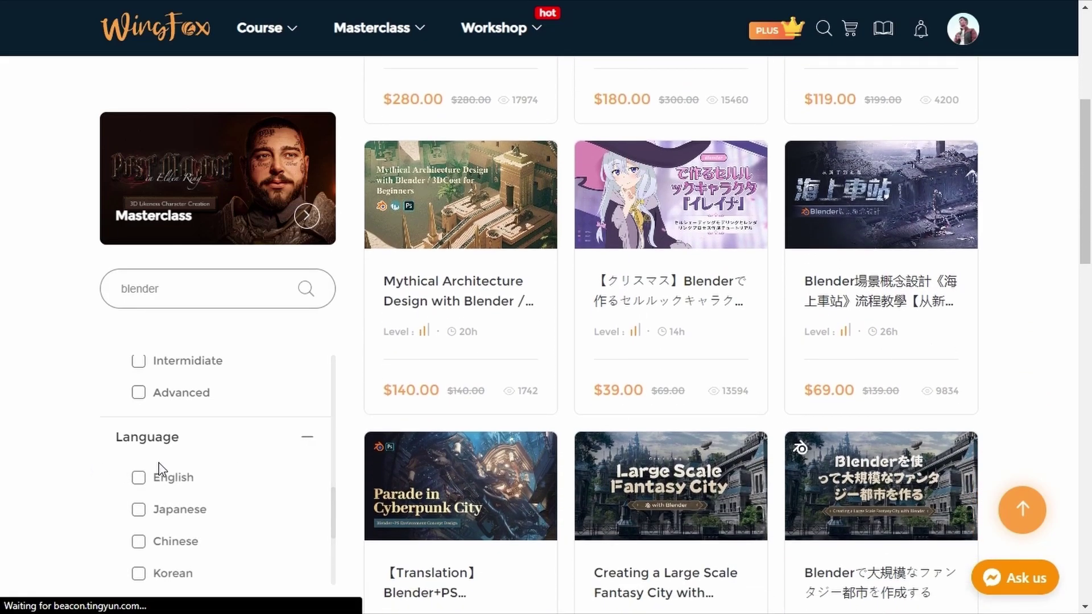
scroll(175, 473, "down", 2)
scroll(267, 512, "down", 2)
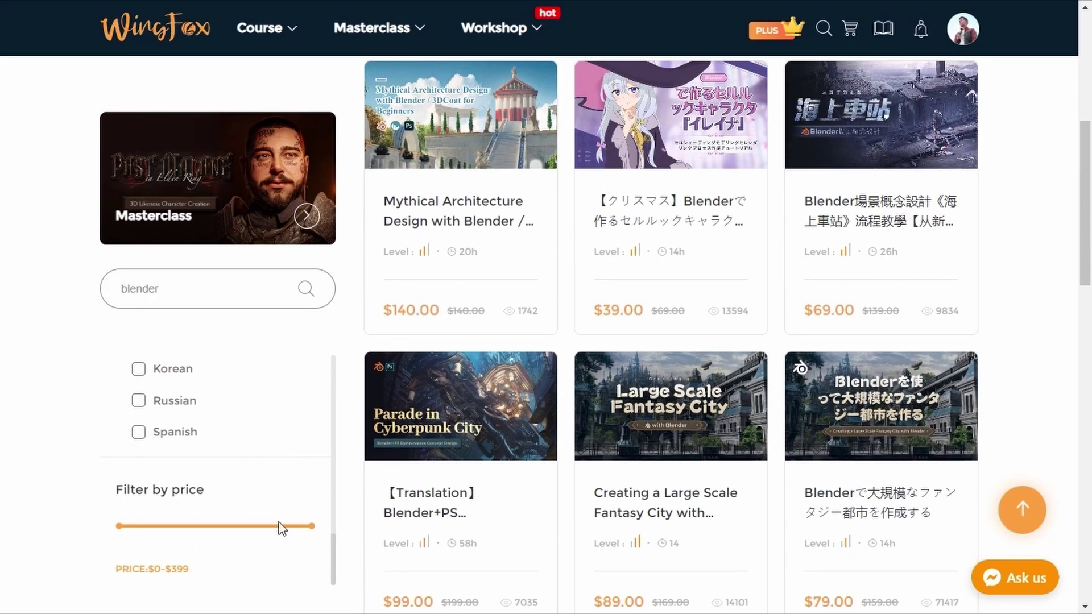
left_click(1022, 509)
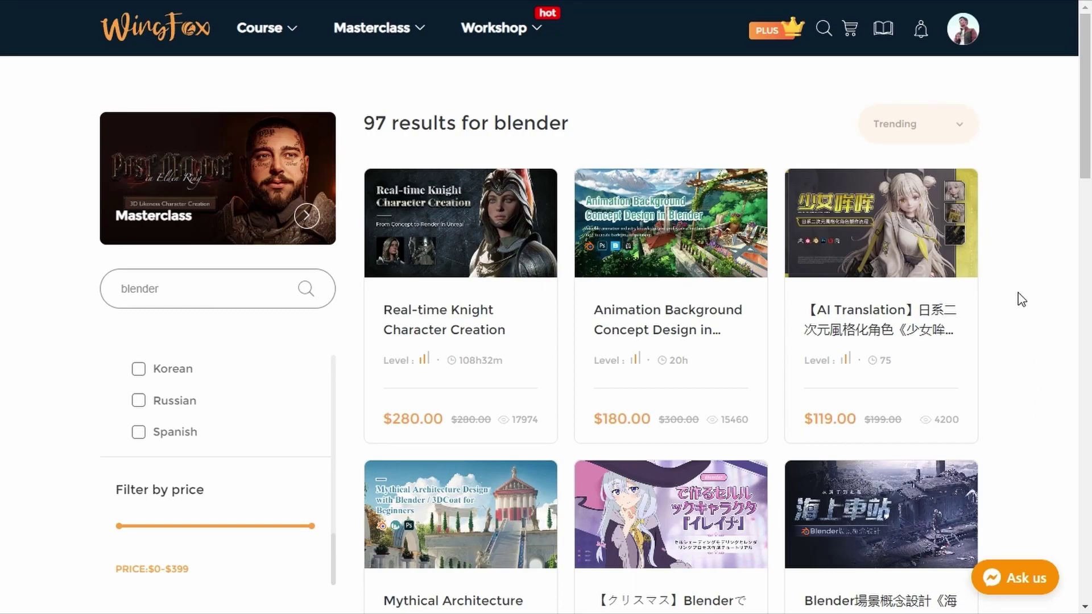
scroll(999, 245, "down", 10)
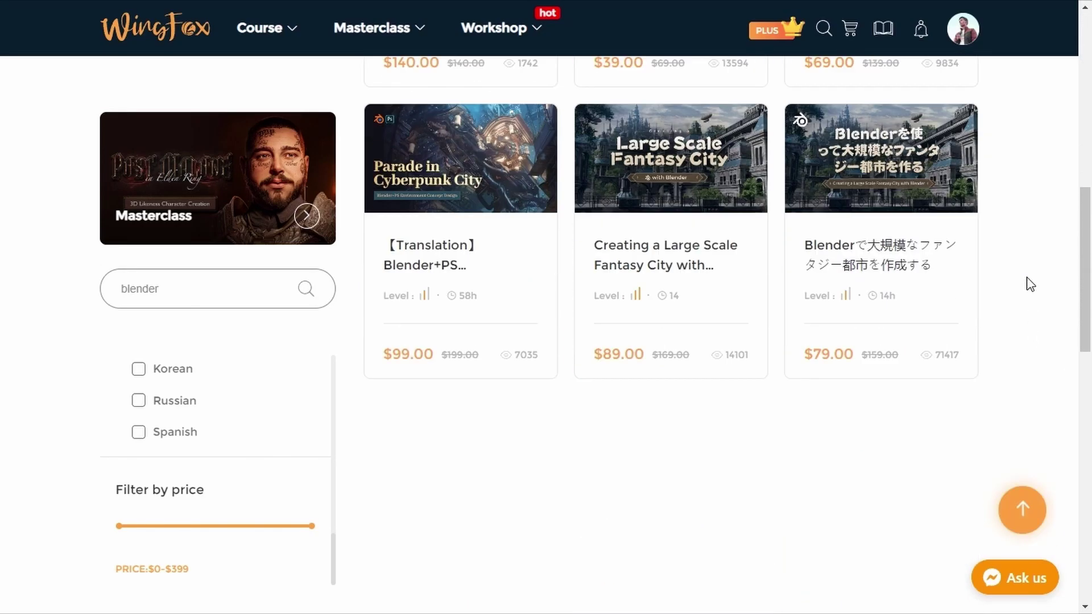
scroll(974, 307, "down", 8)
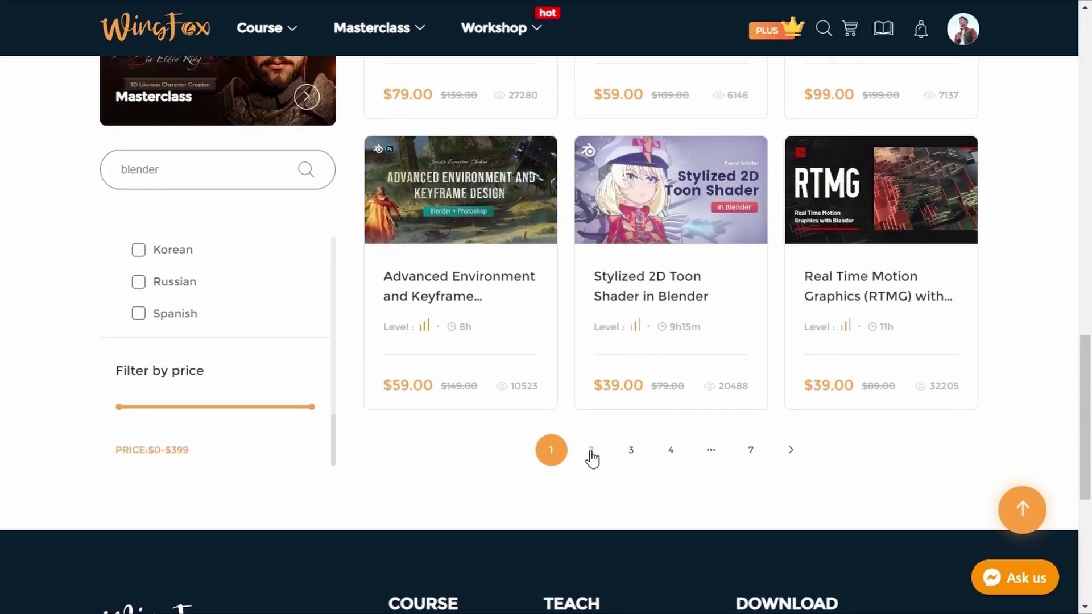
- Go to results page 2 and scroll down the course listing
left_click(590, 450)
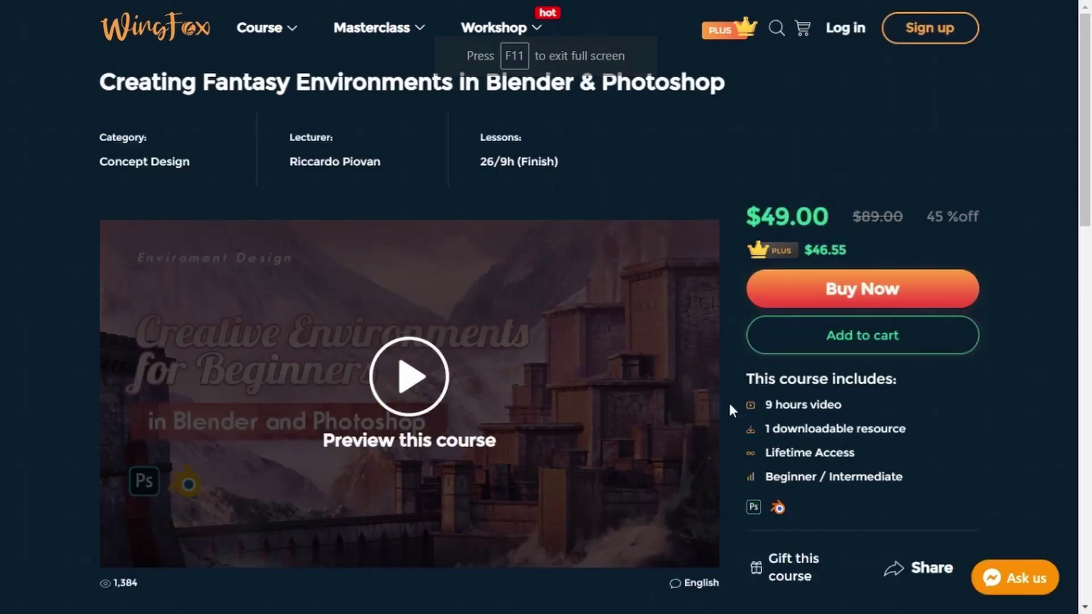
scroll(730, 406, "down", 8)
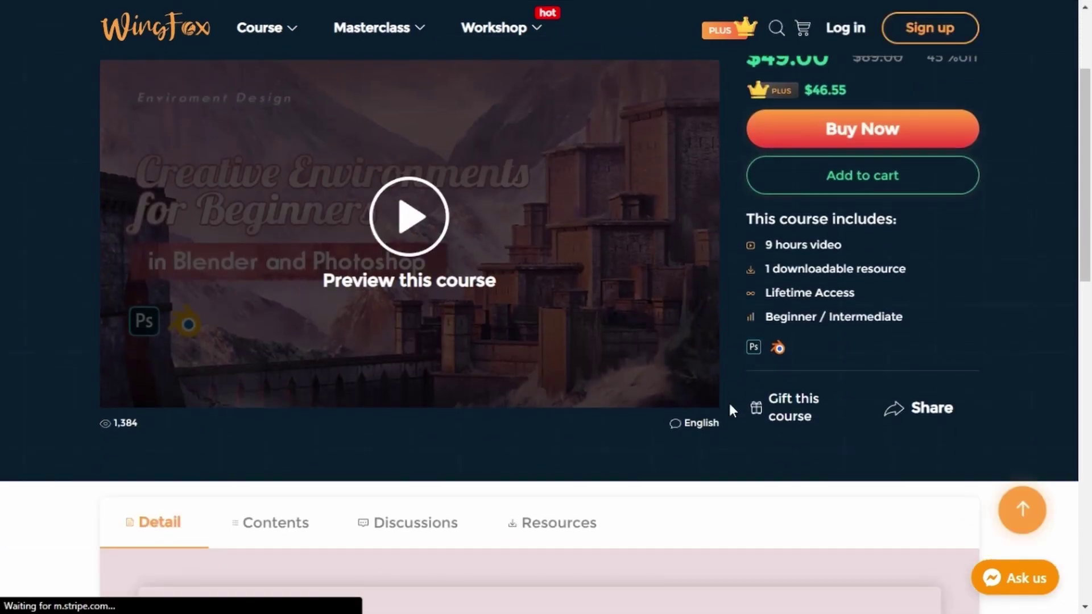
scroll(729, 404, "down", 5)
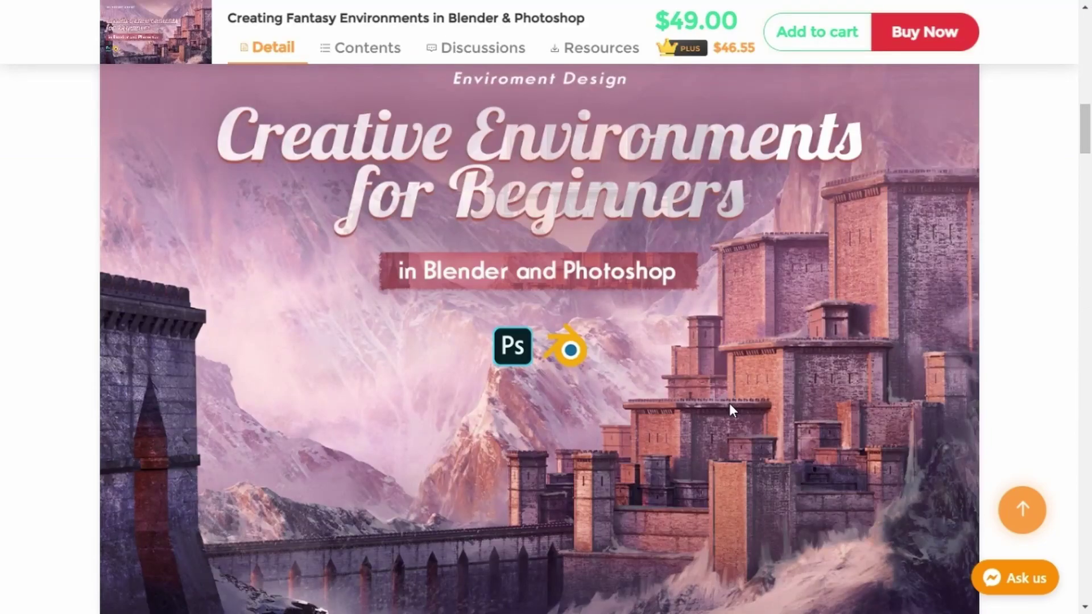
scroll(729, 404, "down", 5)
scroll(729, 404, "down", 3)
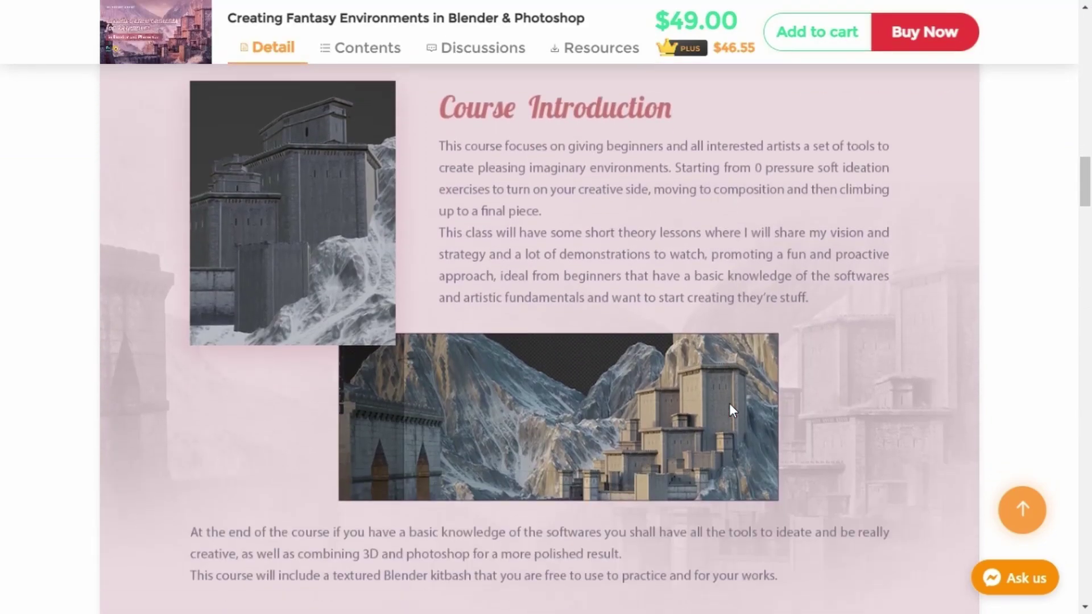
scroll(729, 404, "down", 12)
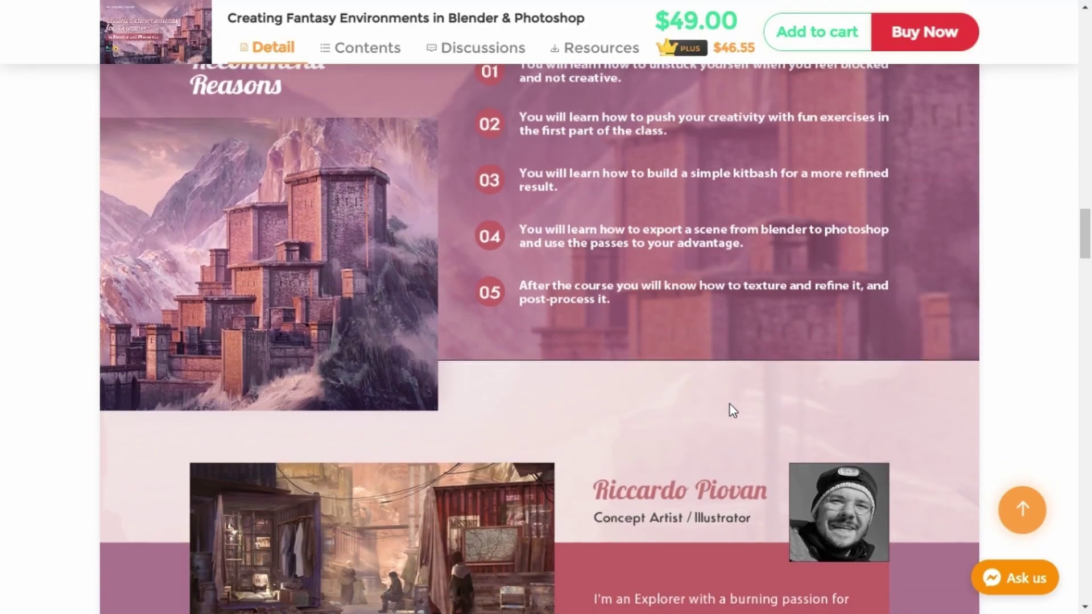
scroll(729, 405, "down", 6)
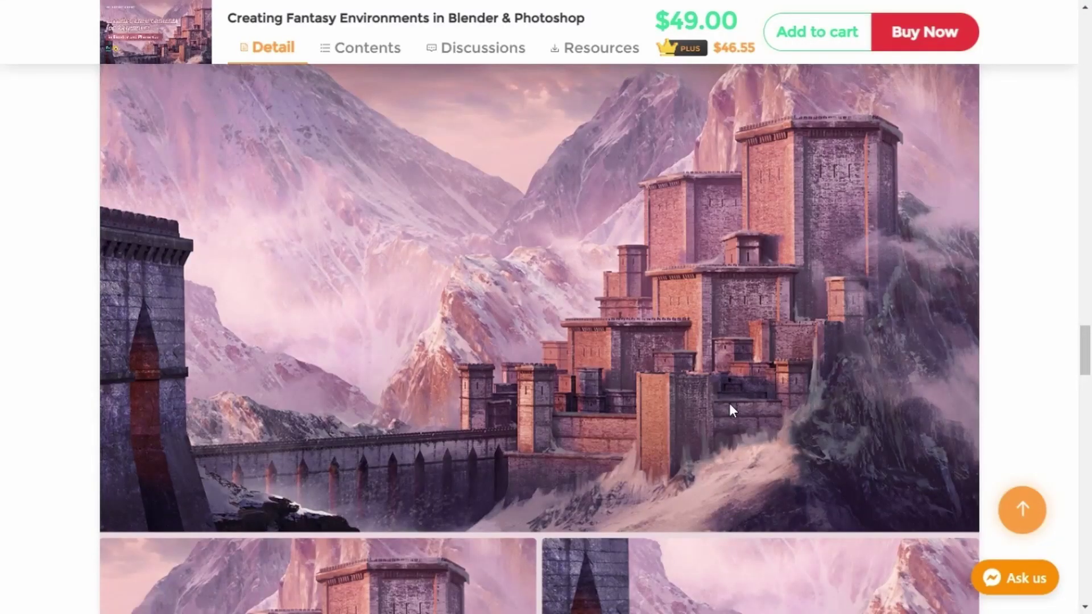
- Read the Creating Fantasy Environments course details down to the FAQs
scroll(729, 404, "down", 12)
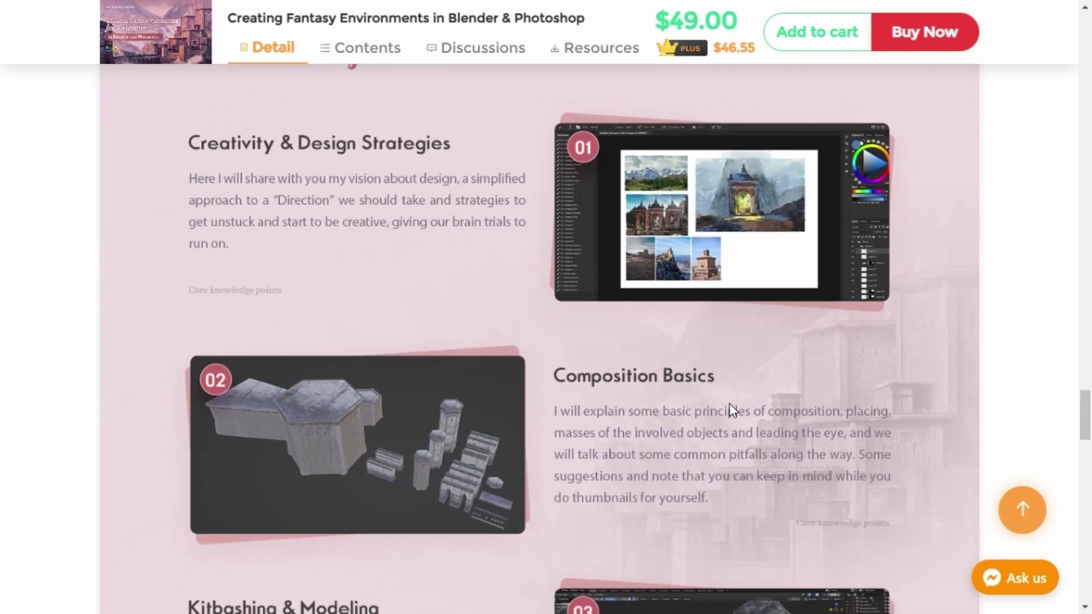
scroll(729, 404, "down", 3)
scroll(729, 404, "up", 3)
scroll(729, 409, "down", 3)
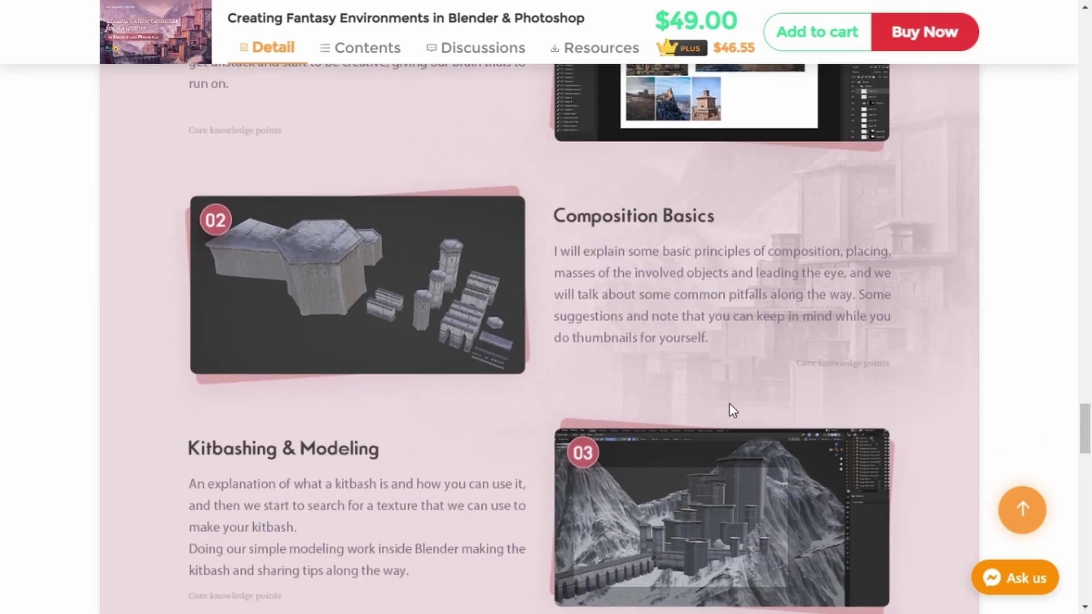
scroll(729, 405, "down", 3)
scroll(729, 404, "down", 6)
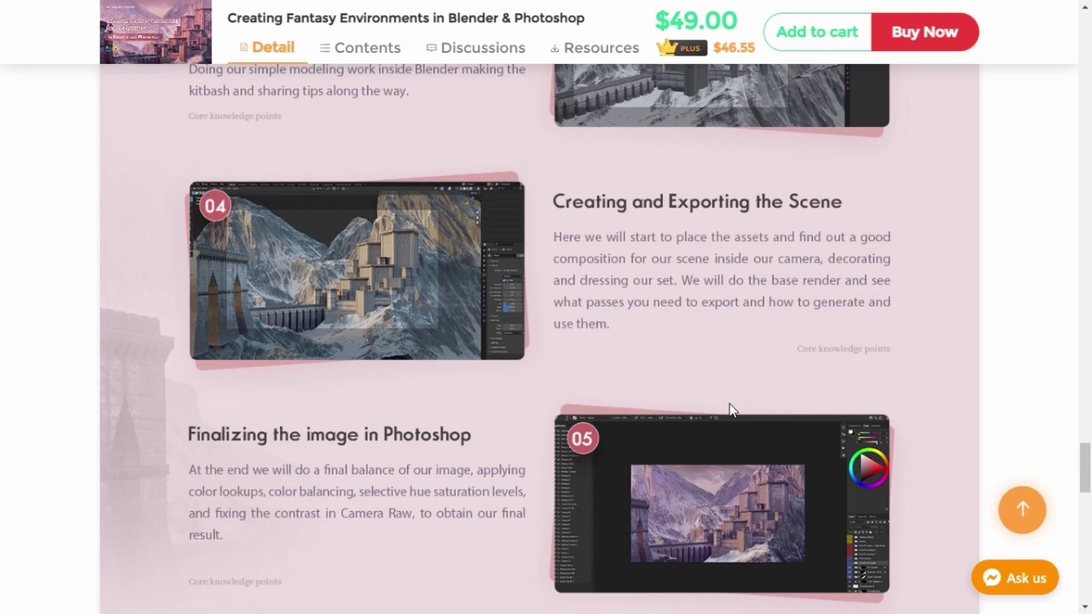
scroll(730, 405, "down", 6)
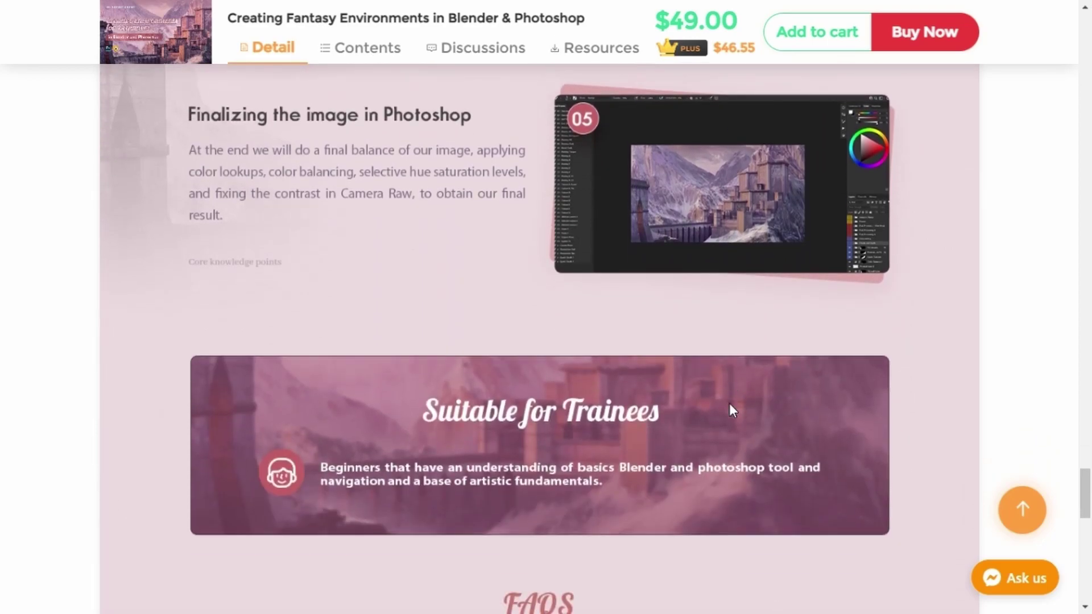
scroll(729, 404, "down", 9)
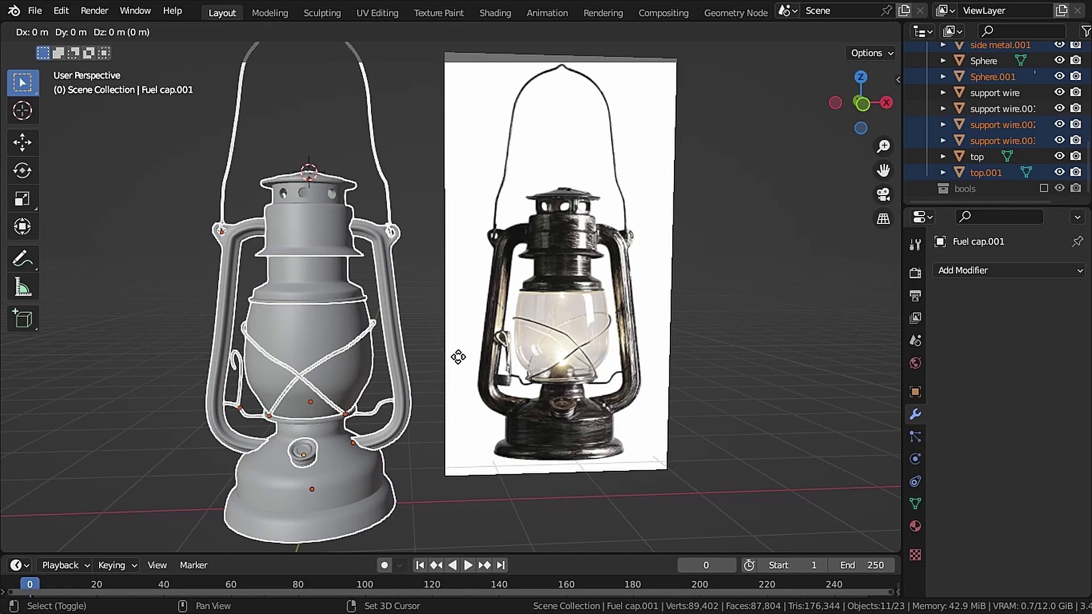
- Put duplicated lantern parts in a new 'Low poly' collection and the originals in 'High poly'
key("Escape")
key("m")
left_click(621, 237)
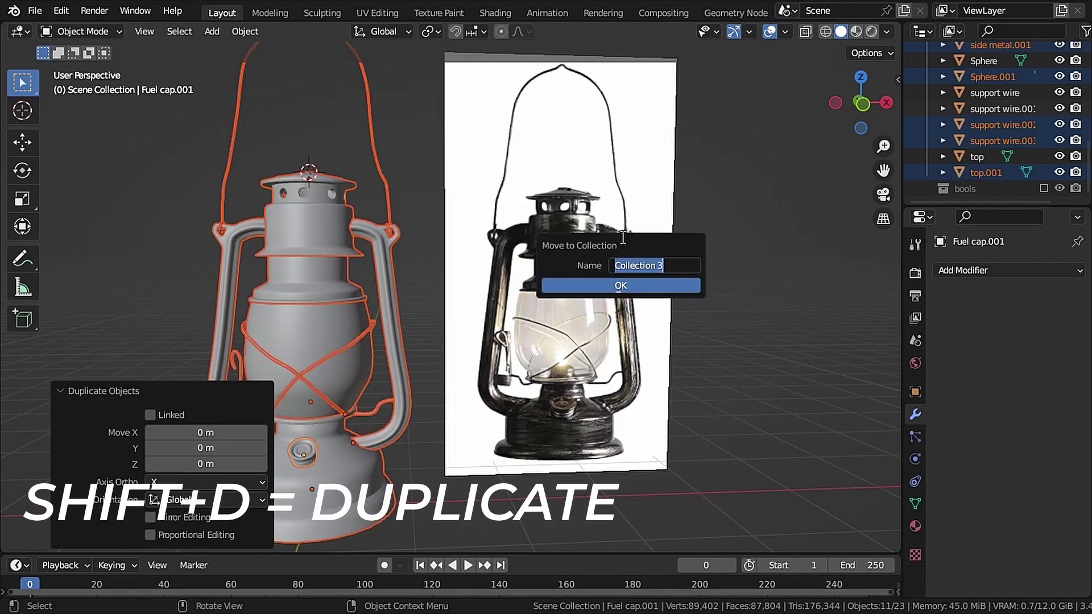
type("Low poly")
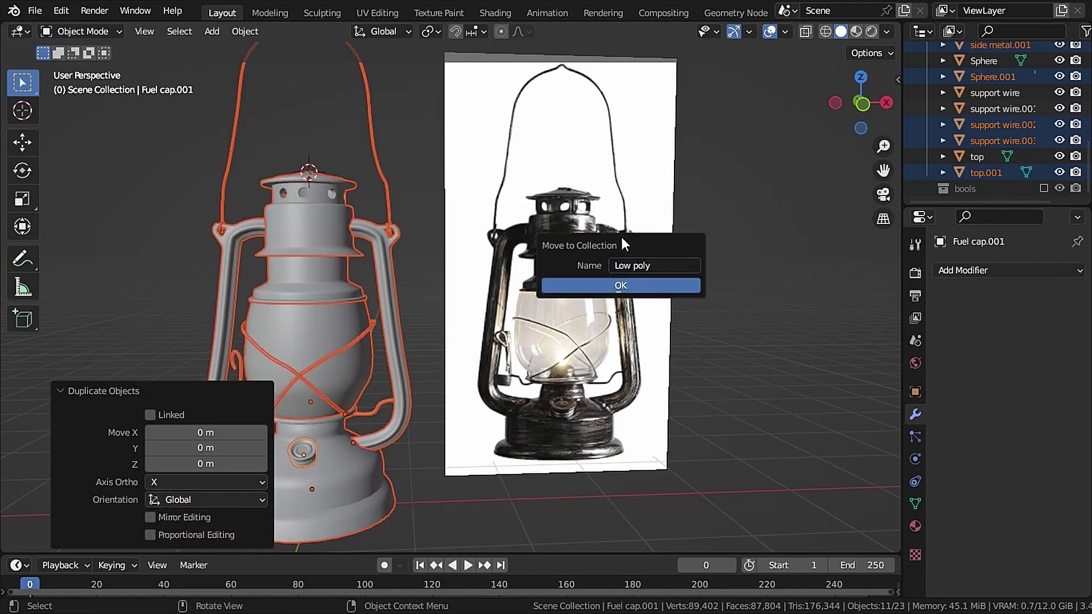
key("Return")
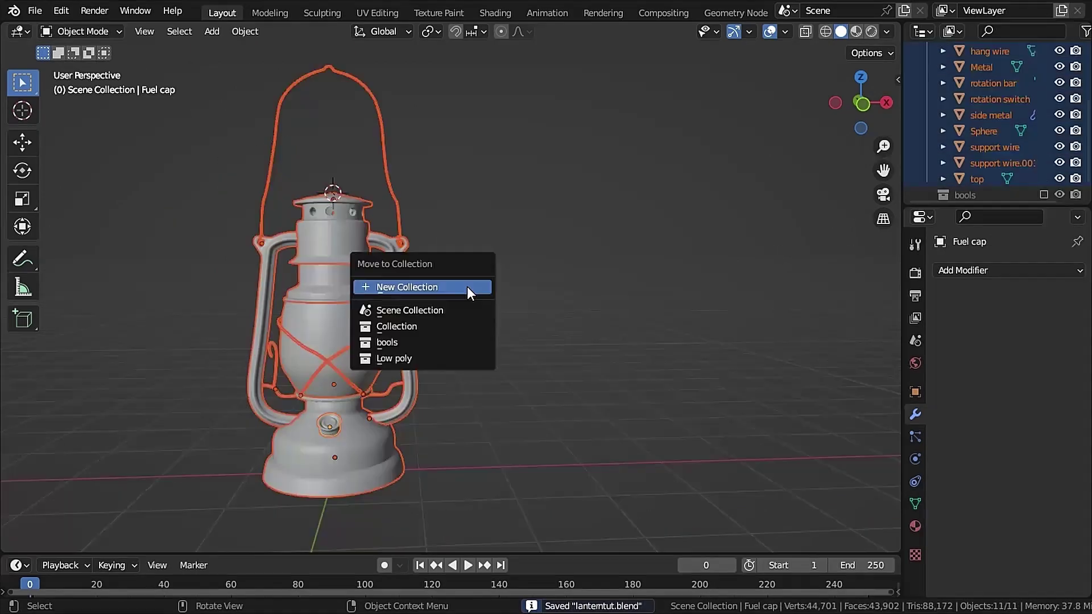
left_click(466, 286)
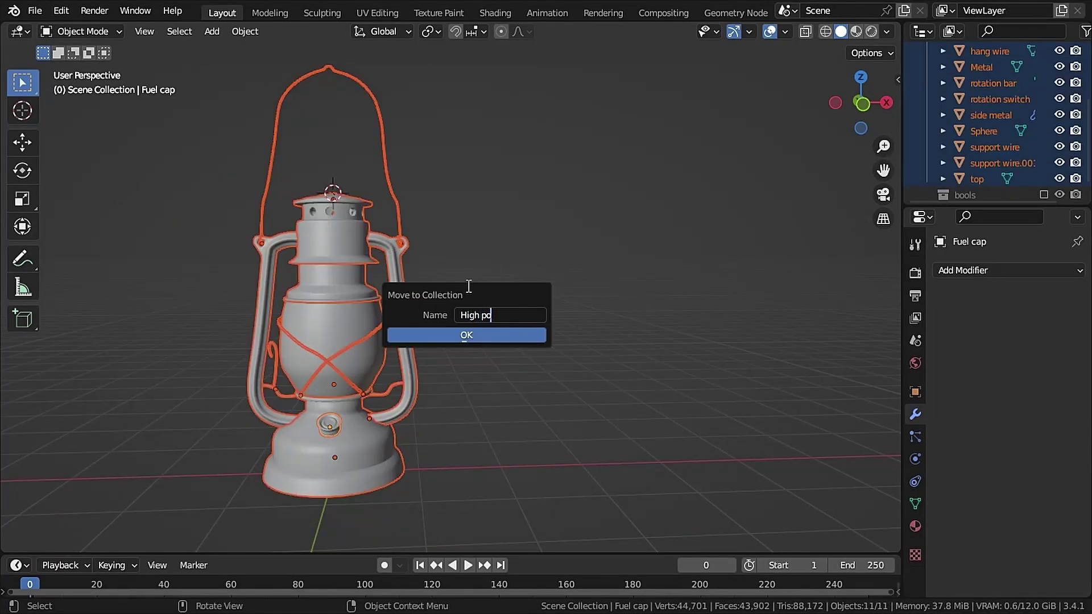
key("Return")
- Add loop cuts to the Metal body (4 cuts) and more on the lid, then save
left_click(594, 289)
key("ctrl+s")
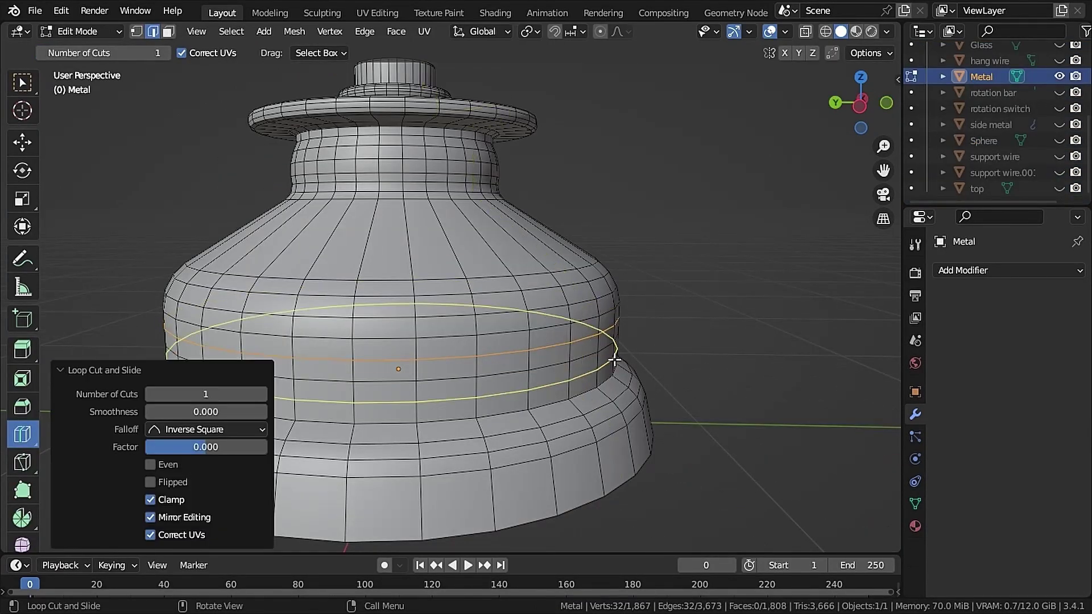
middle_click_drag(834, 511, 677, 455, "shift")
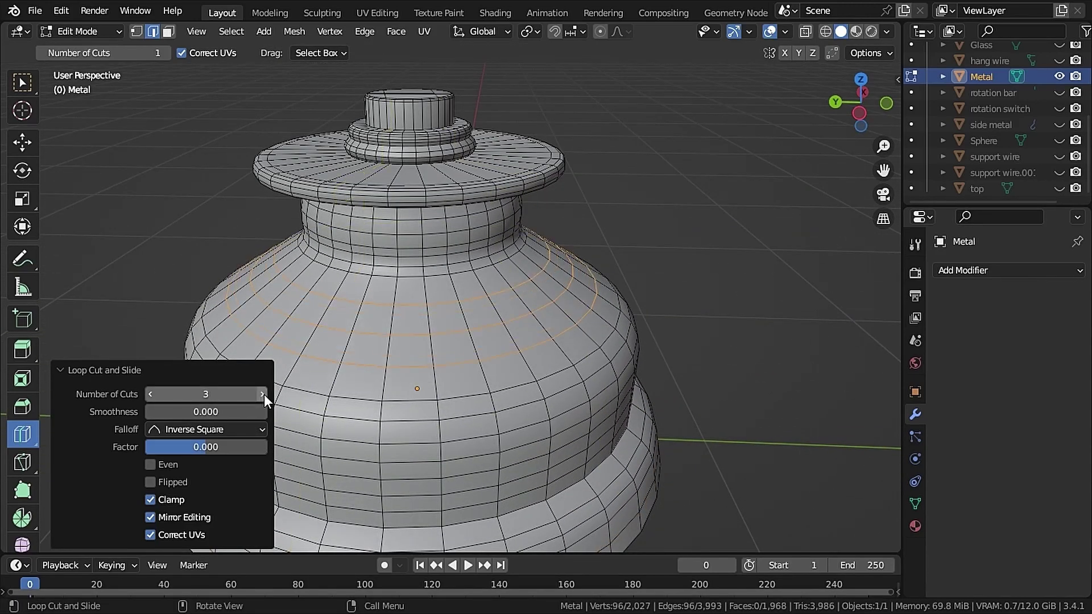
left_click(262, 395)
middle_click_drag(479, 239, 480, 377, "shift")
scroll(479, 377, "up", 2)
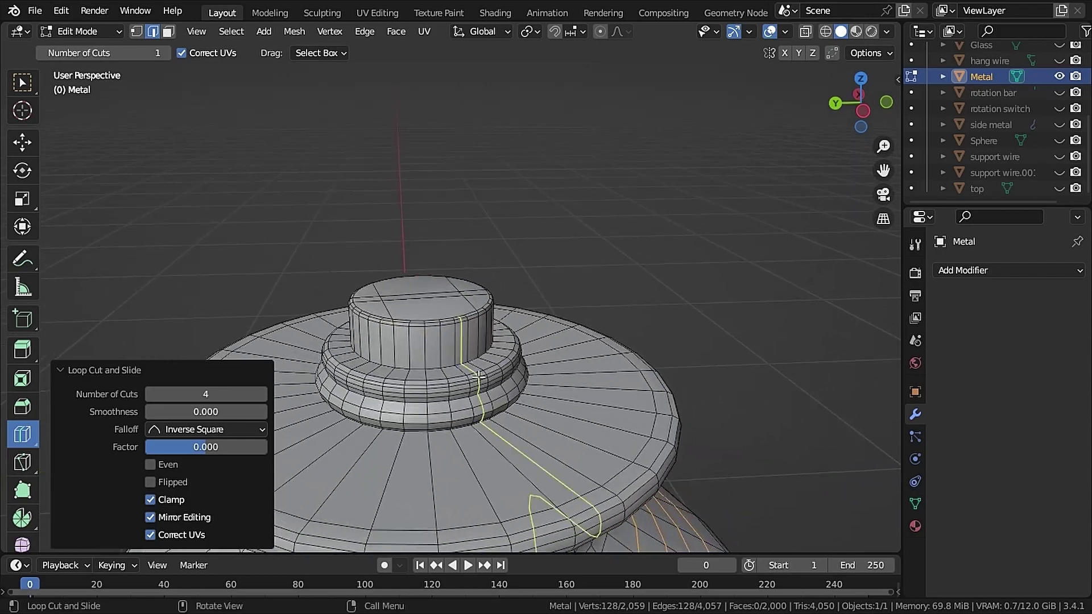
left_click(264, 394)
scroll(278, 303, "down", 2)
key("ctrl+s")
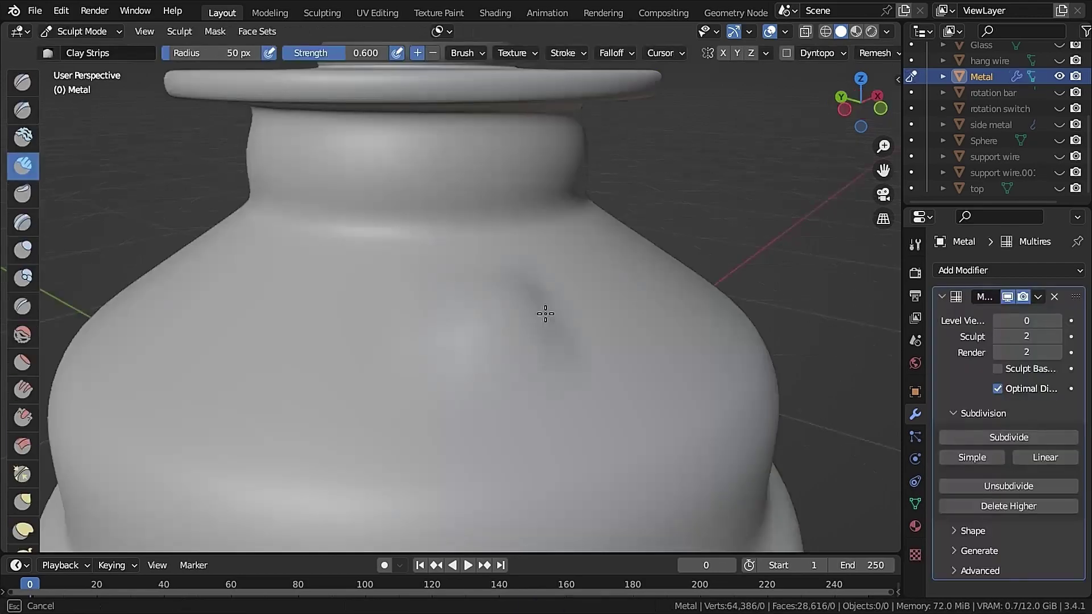
- Sculpt Clay Strips dents across the Metal body and along its neck
mouse_move(546, 313)
left_mouse_down()
mouse_move(465, 335)
mouse_move(648, 280)
mouse_move(613, 299)
mouse_move(521, 160)
mouse_move(393, 165)
left_mouse_up()
scroll(609, 183, "up", 3)
middle_click_drag(609, 183, 703, 165)
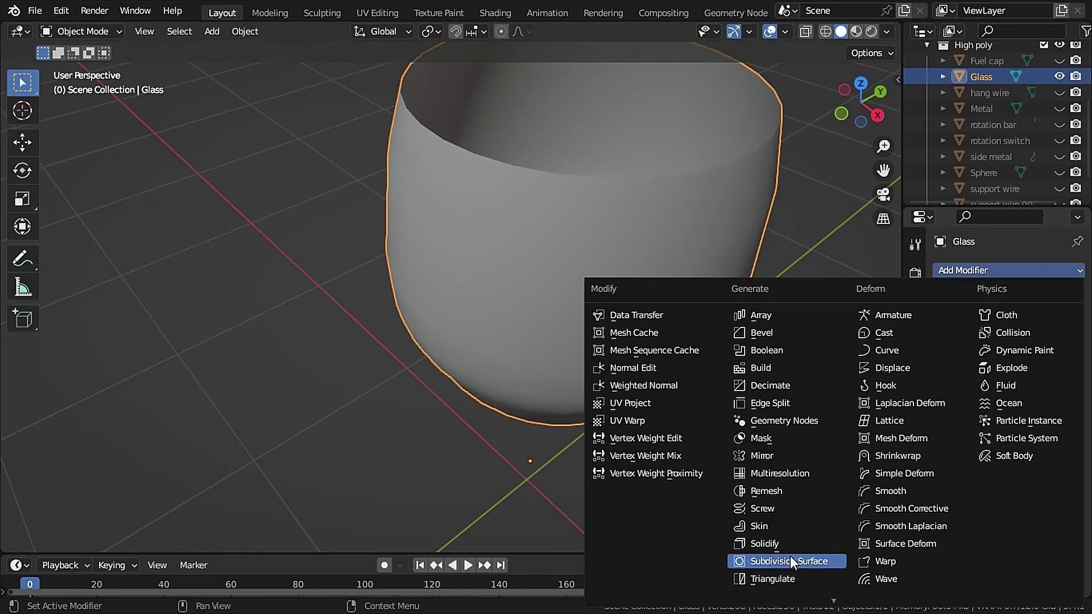
- Add Solidify modifiers to the Glass (0.01 m, -1 offset) and the top part
left_click(781, 545)
middle_click_drag(711, 304, 545, 288)
scroll(575, 343, "up", 5)
scroll(633, 354, "up", 3)
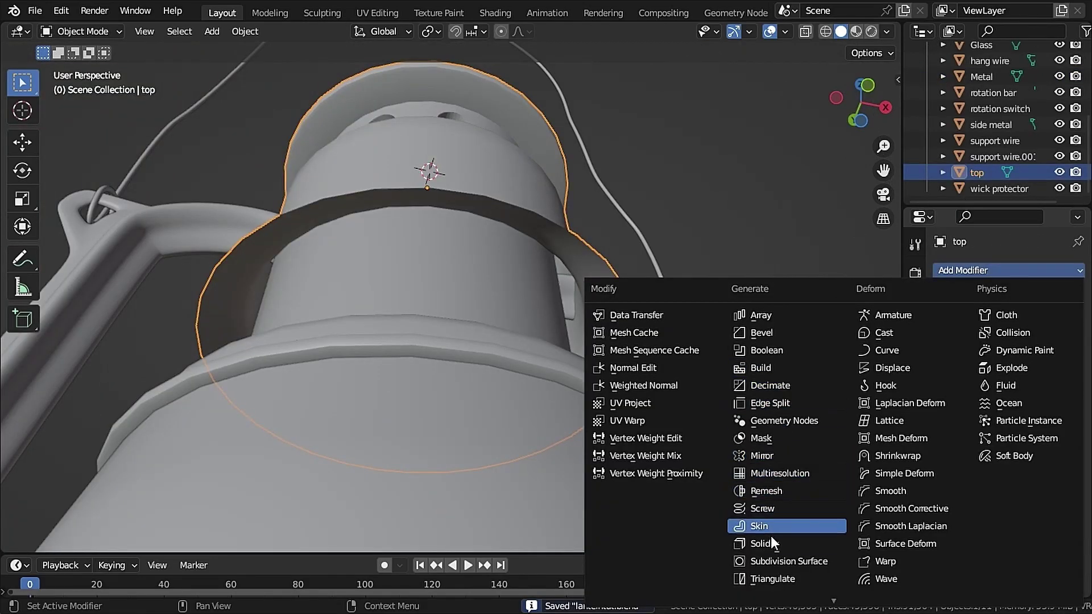
left_click(760, 543)
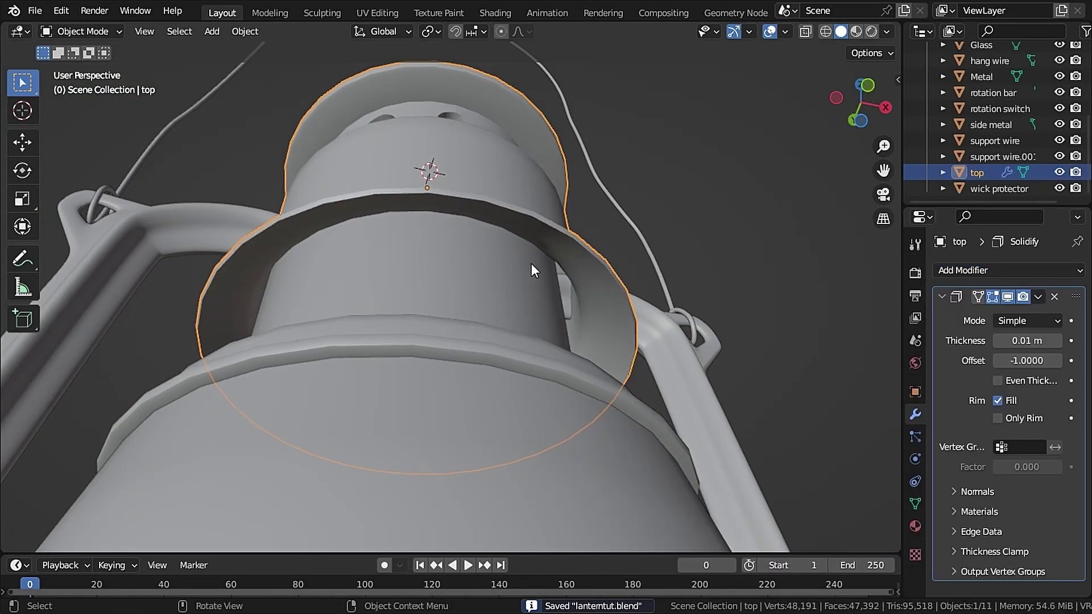
scroll(531, 228, "up", 5)
middle_click_drag(531, 264, 527, 227)
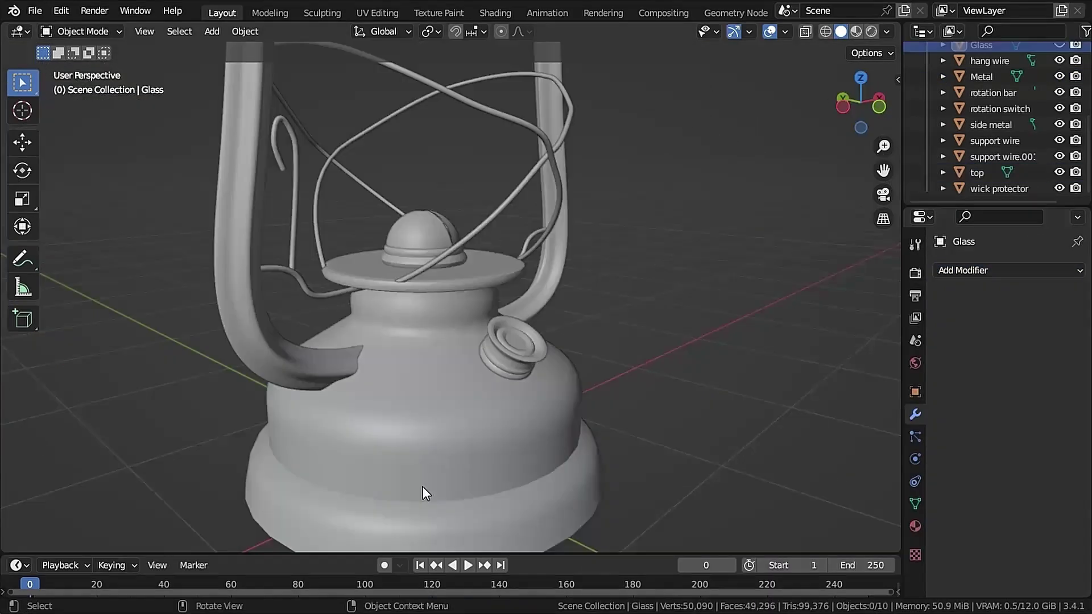
- Give the Metal part a Multiresolution modifier and switch to Sculpt Mode
left_click(422, 486)
left_click(985, 269)
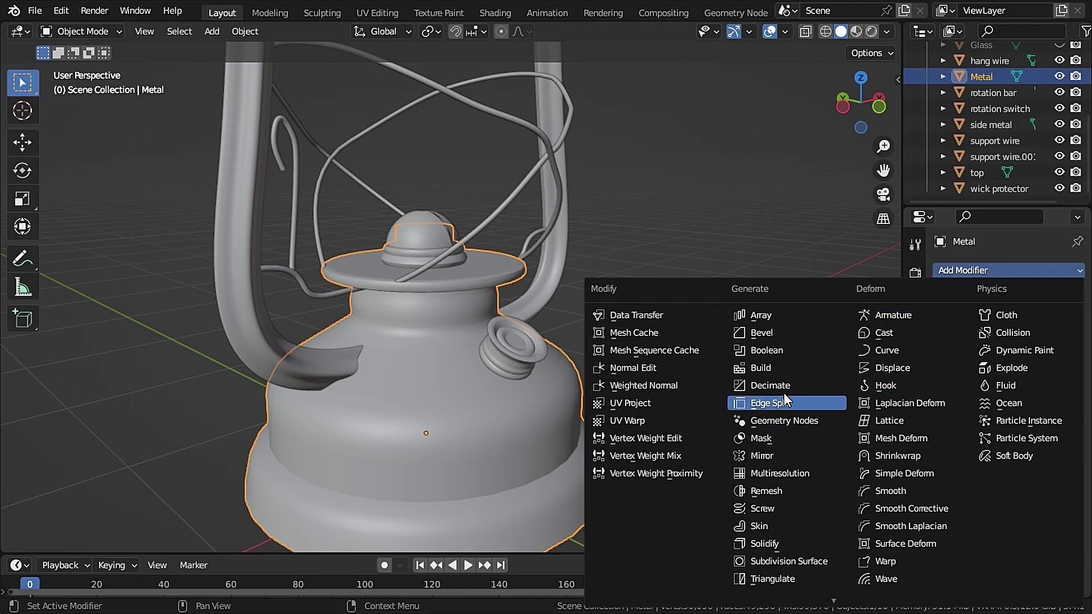
left_click(799, 472)
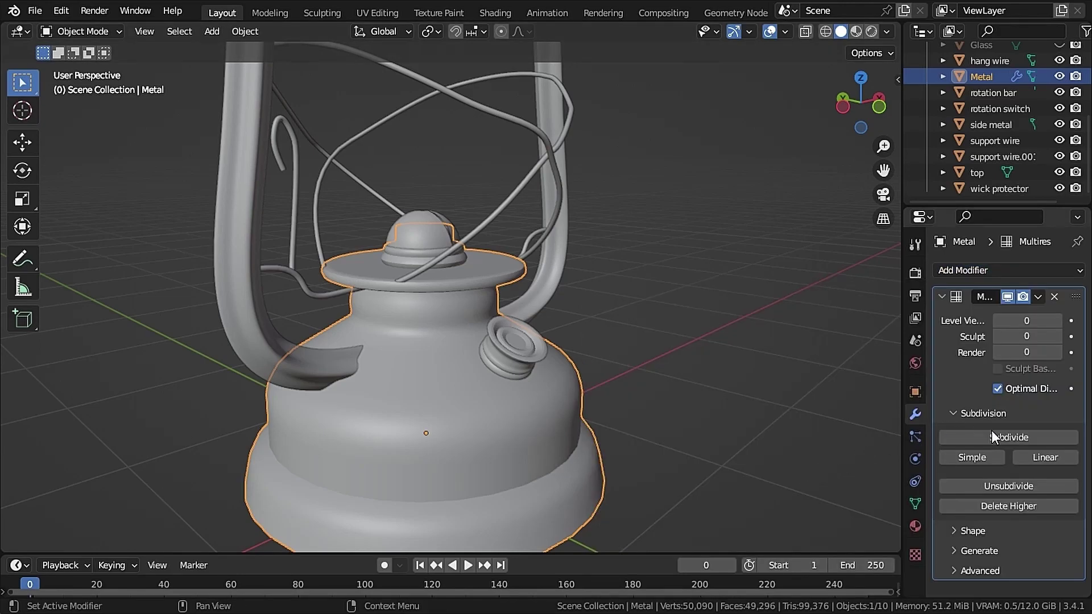
key("ctrl+Tab")
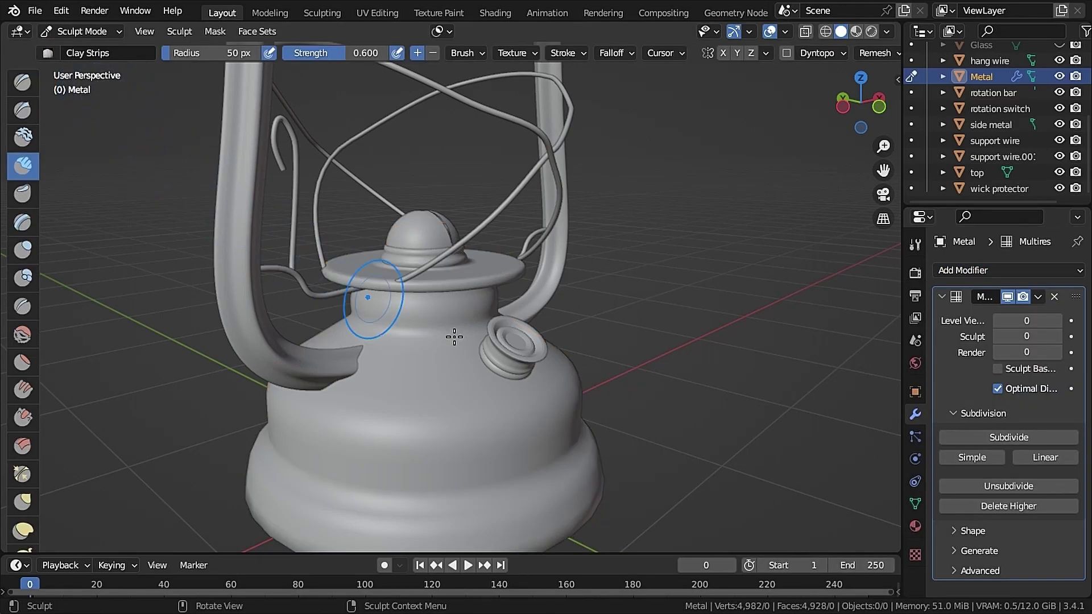
- Subdivide the Multires modifier to level 3 and build up Clay Strips dents on the lantern body
left_click(1030, 437)
left_click(1031, 437)
left_click(1032, 435)
scroll(370, 339, "down", 3)
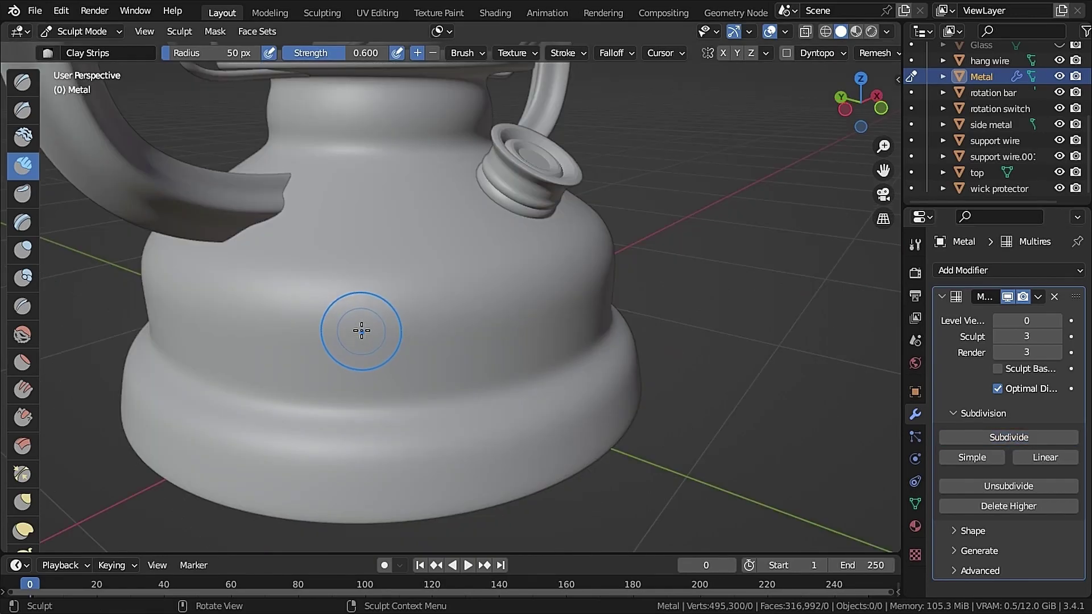
left_click_drag(362, 331, 517, 315)
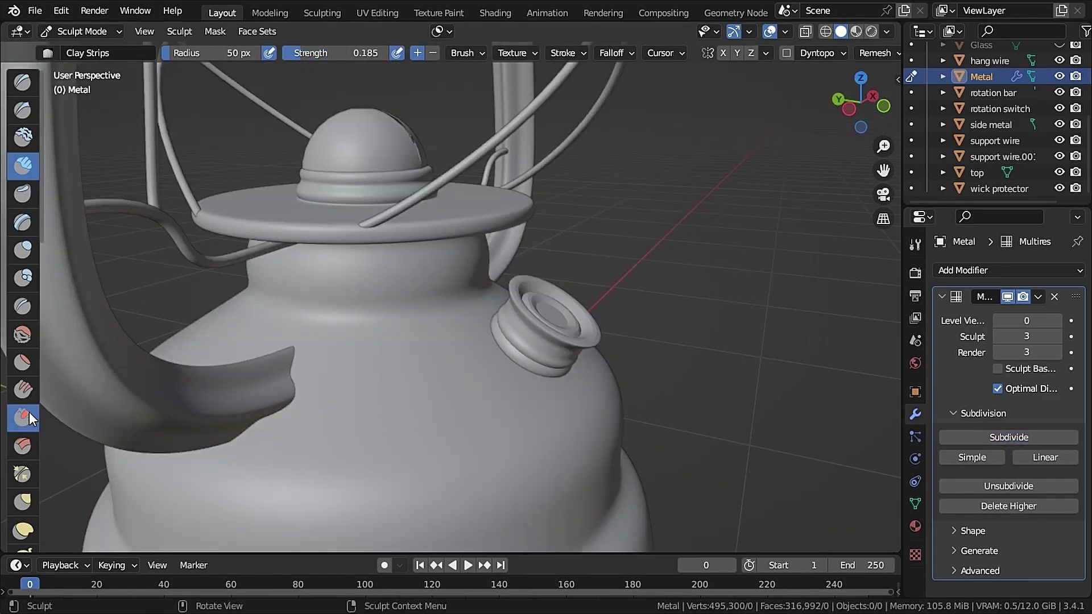
- Switch to the Scrape brush at a 28 px radius and scrape a dent into the lid rim
left_click(29, 412)
mouse_move(243, 218)
middle_mouse_down()
mouse_move(360, 324)
mouse_move(402, 405)
middle_mouse_up()
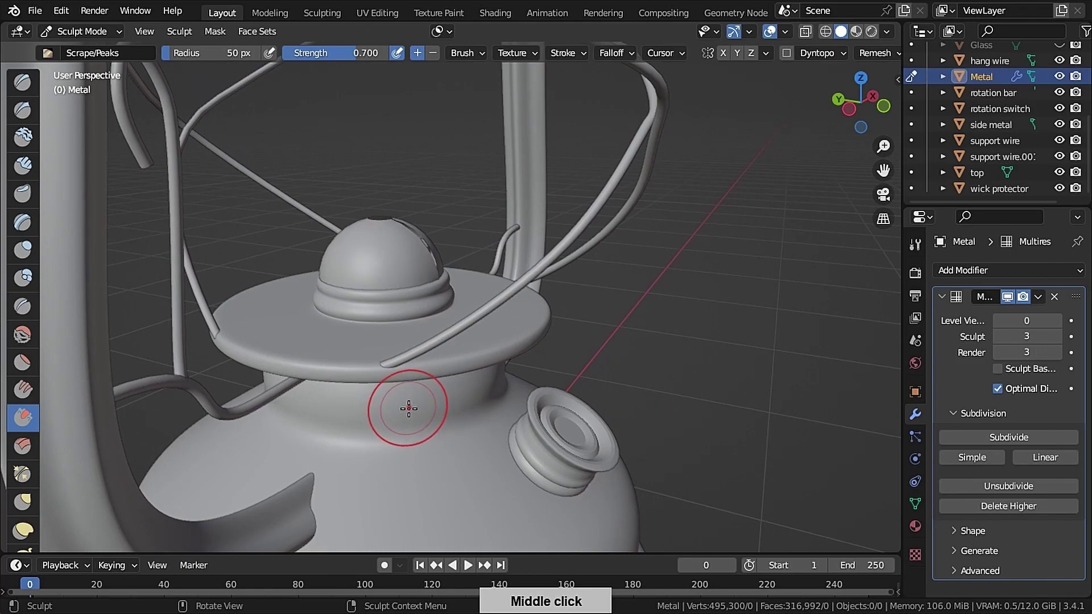
scroll(408, 409, "up", 5)
middle_click_drag(480, 431, 448, 342, "shift")
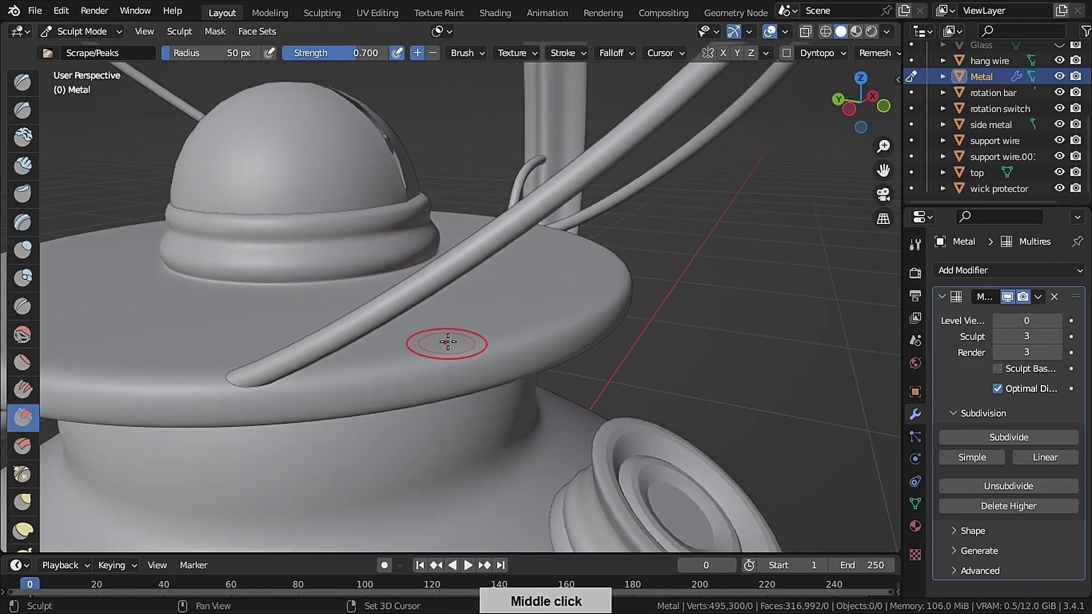
scroll(454, 383, "up", 2)
key("f")
left_click(455, 384)
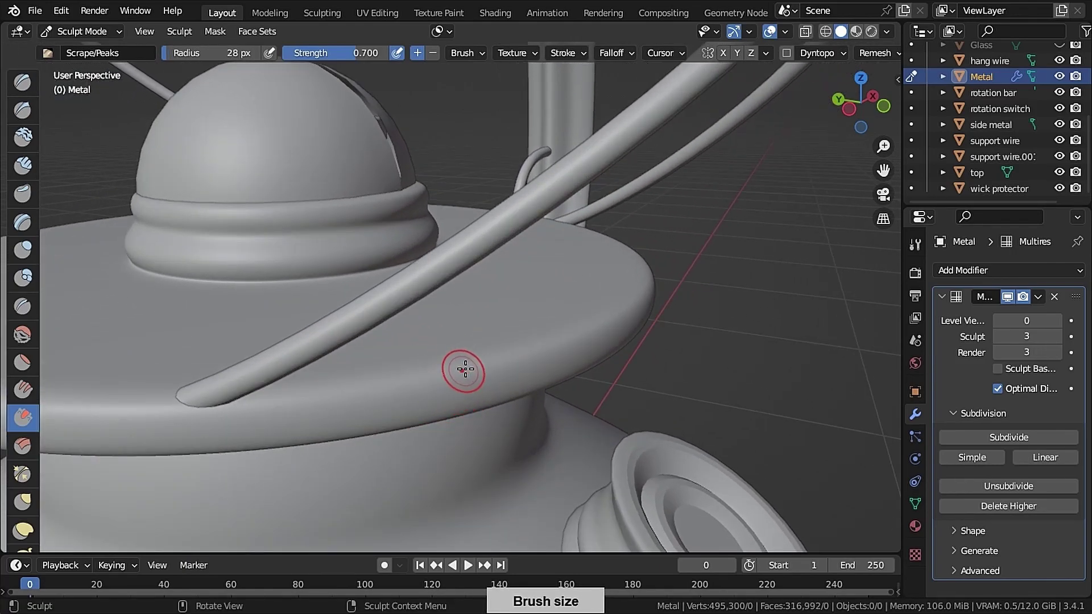
left_click_drag(494, 363, 502, 359)
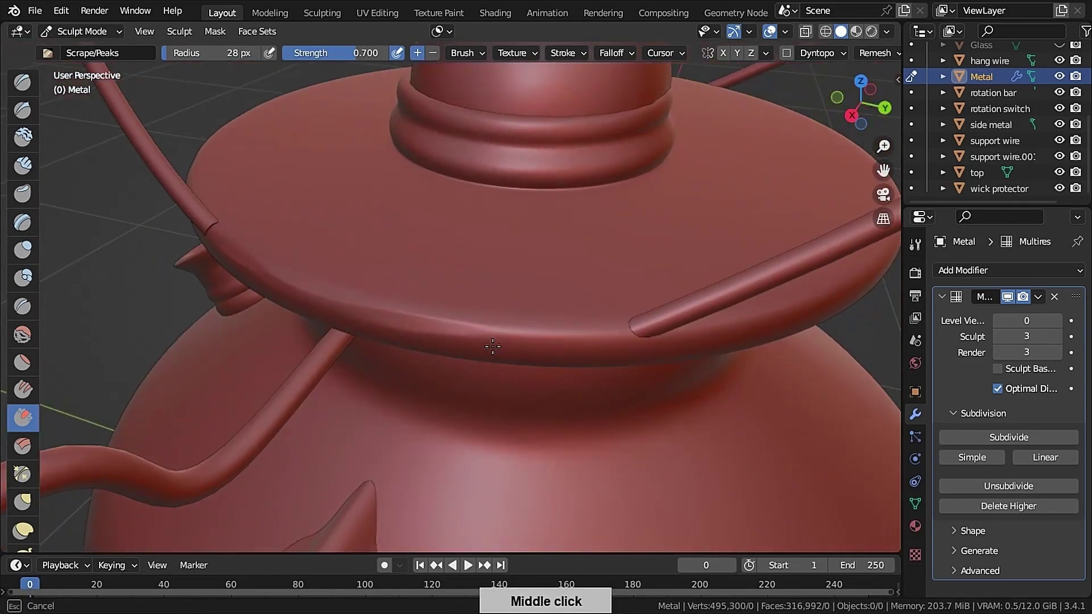
- Enlarge the scrape brush to 34 px and work along the lid rim from other sides
middle_click_drag(487, 348, 488, 336)
key("f")
left_click(595, 327)
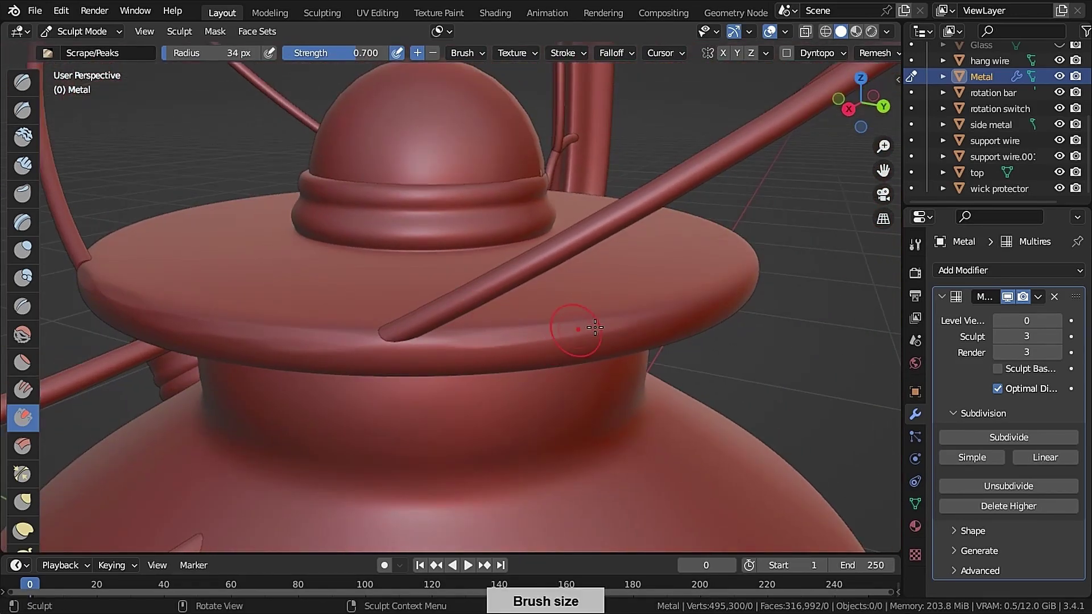
middle_click_drag(595, 327, 463, 314)
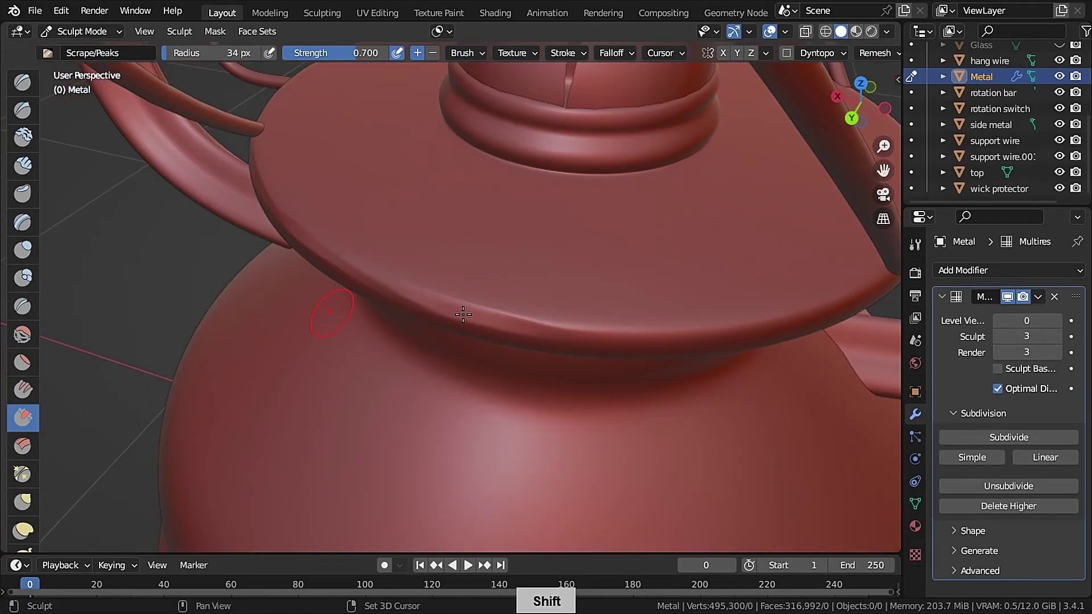
scroll(463, 314, "down", 4)
middle_click_drag(451, 361, 452, 362)
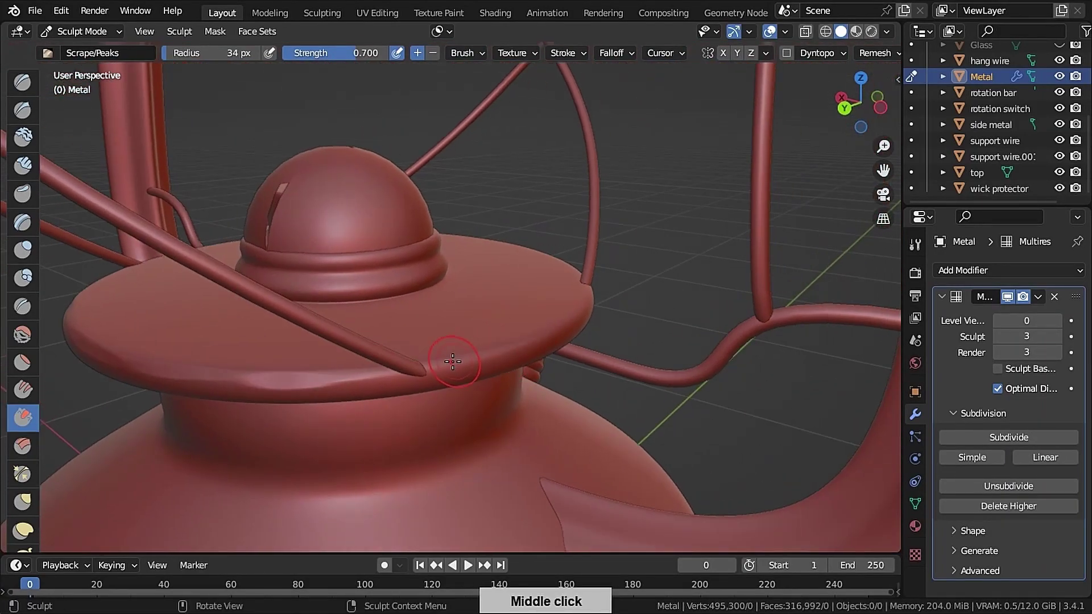
scroll(541, 341, "down", 2)
mouse_move(561, 288)
middle_mouse_down()
mouse_move(541, 341)
mouse_move(569, 335)
mouse_move(448, 385)
mouse_move(536, 275)
middle_mouse_up()
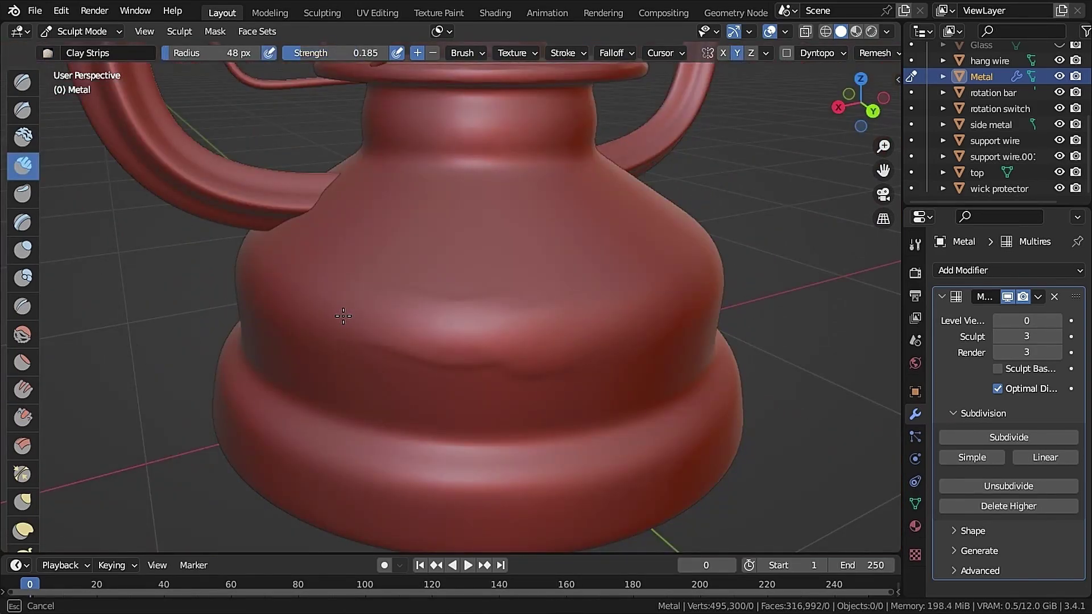
- Raise Clay Strips strength to 0.25 for more body dents, then create a new brush texture
middle_click_drag(711, 306, 517, 324)
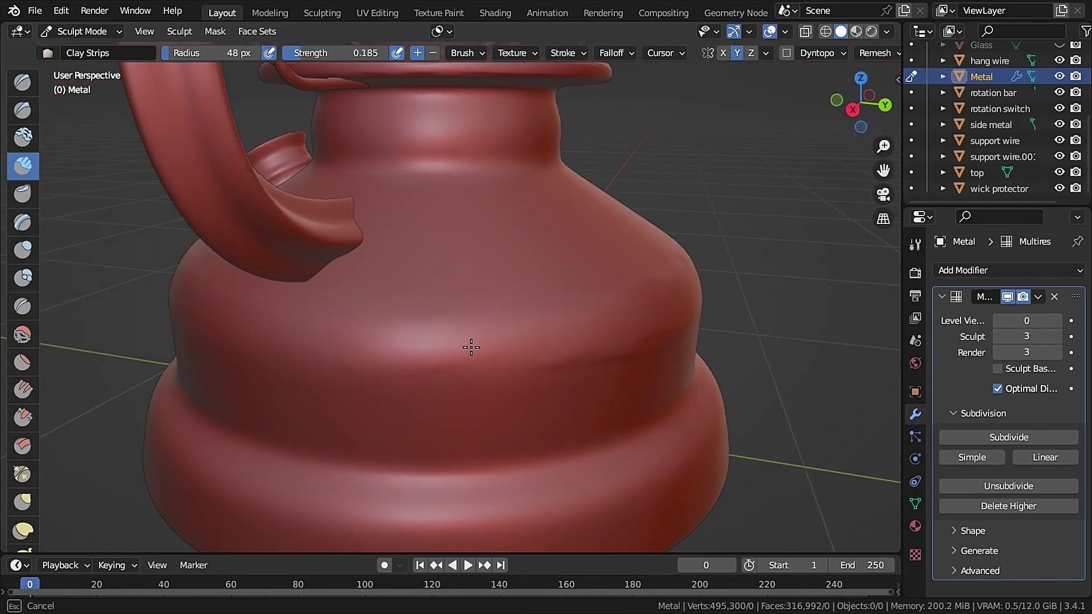
middle_click_drag(398, 332, 428, 369)
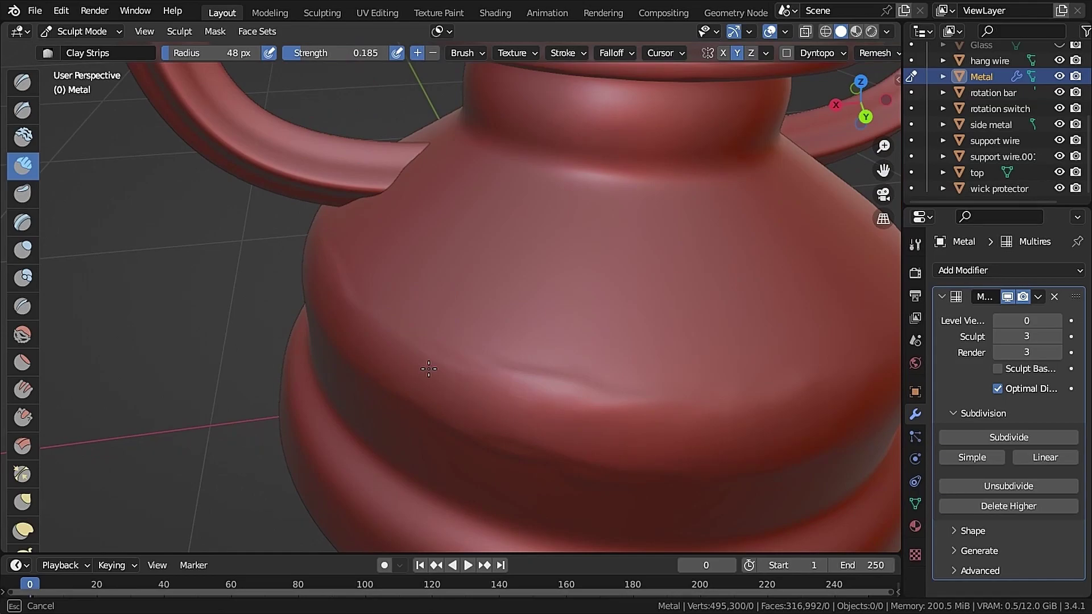
middle_click_drag(702, 448, 489, 360)
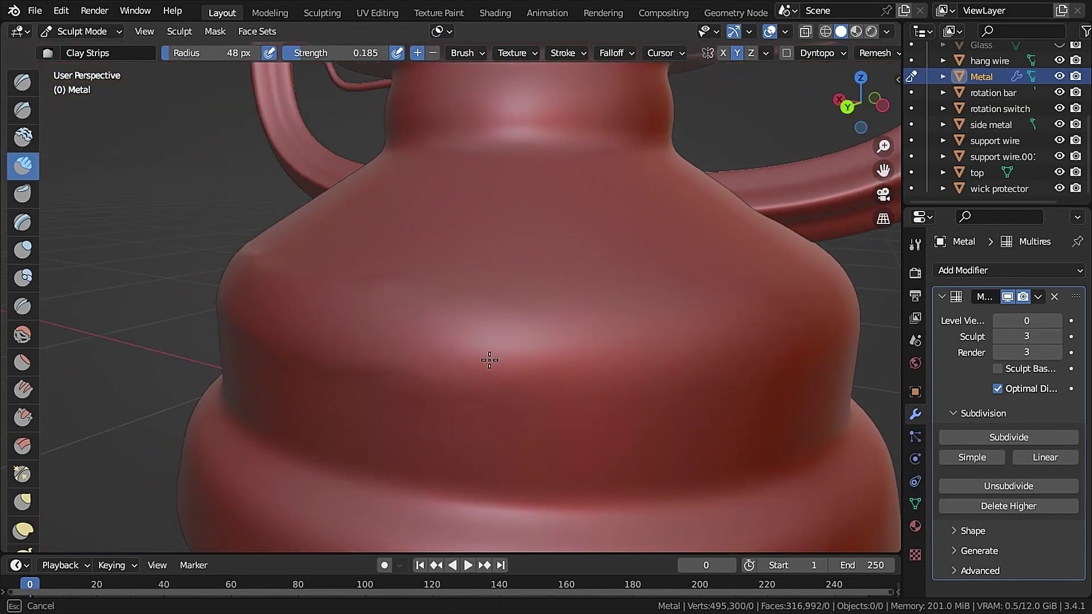
left_click(702, 288)
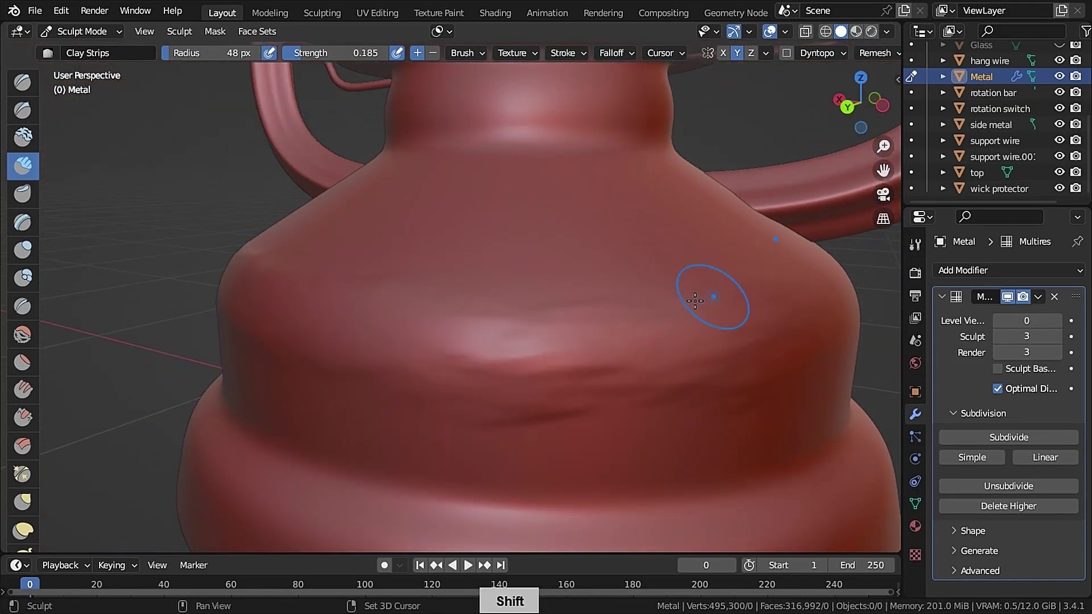
middle_click_drag(701, 287, 592, 317)
scroll(410, 309, "up", 3)
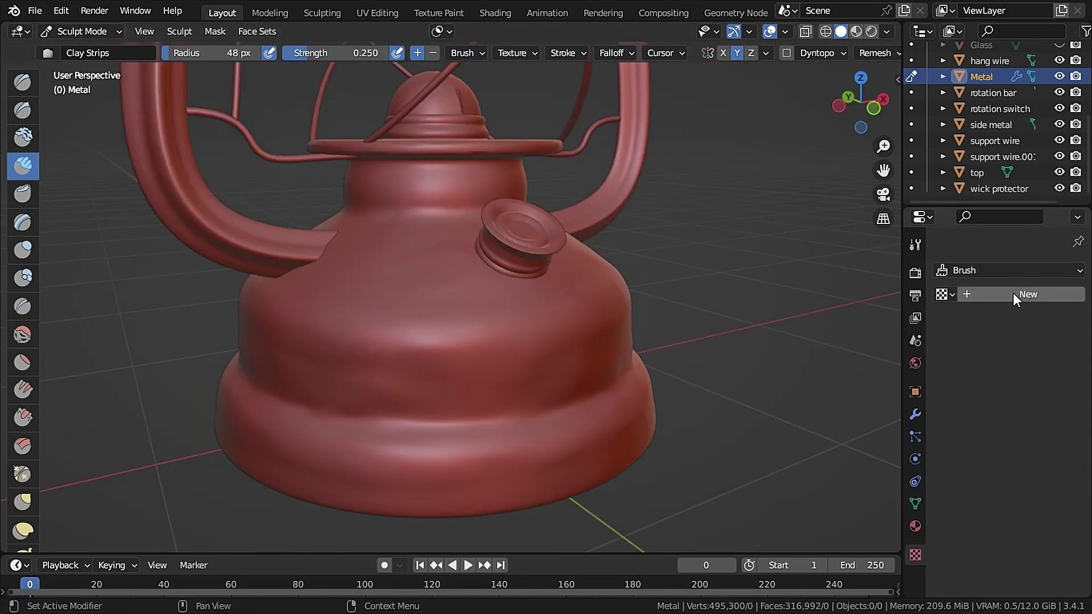
left_click(1012, 294)
- Make the brush texture Clouds noise with size 0.05 and depth 5
left_click(1026, 319)
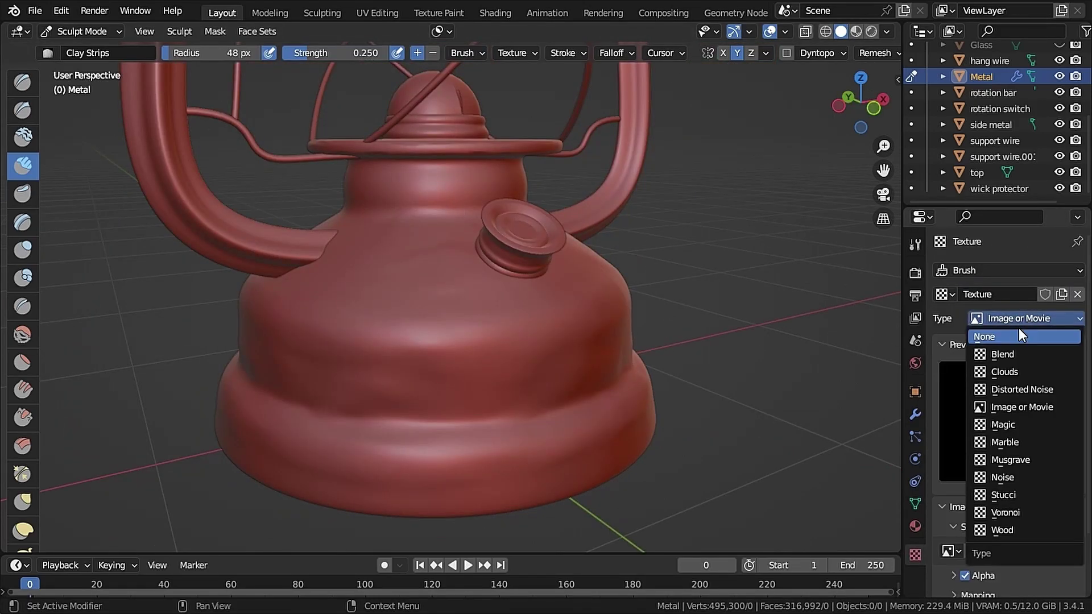
left_click(1003, 372)
scroll(1027, 504, "down", 5)
mouse_move(1027, 504)
left_mouse_down()
mouse_move(990, 504)
mouse_move(1020, 504)
left_mouse_up()
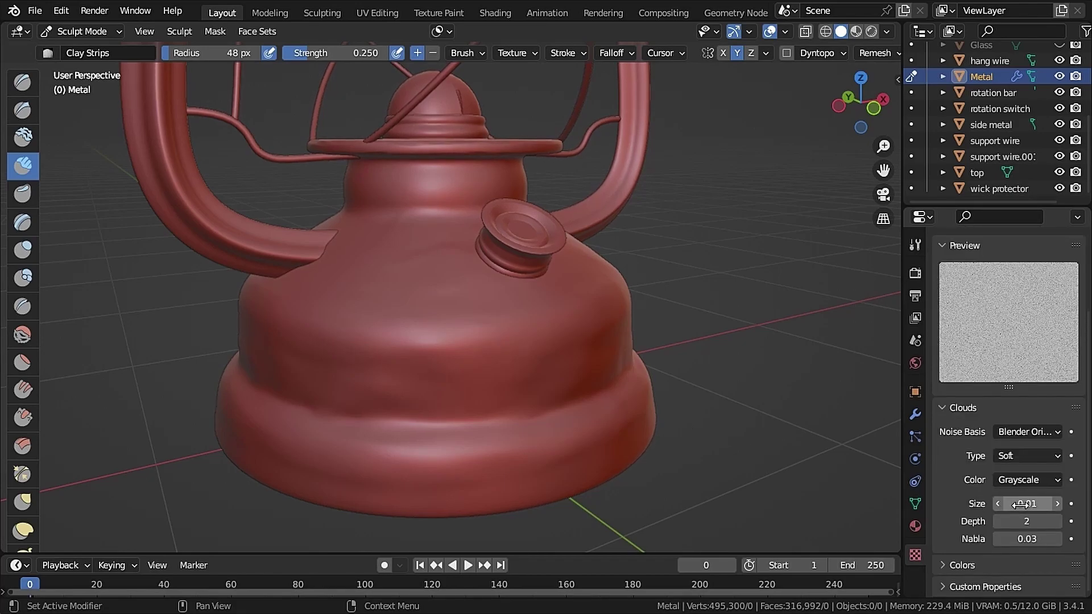
left_click(1059, 504)
left_click(1059, 504)
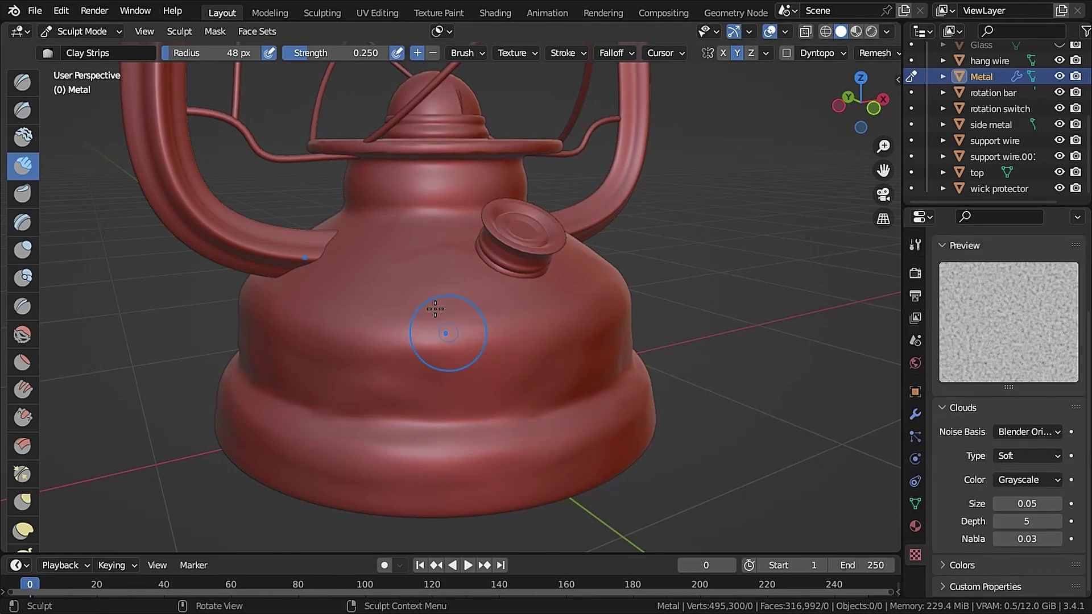
- Assign the Clouds texture to the Draw brush with View Plane mapping
left_click(23, 83)
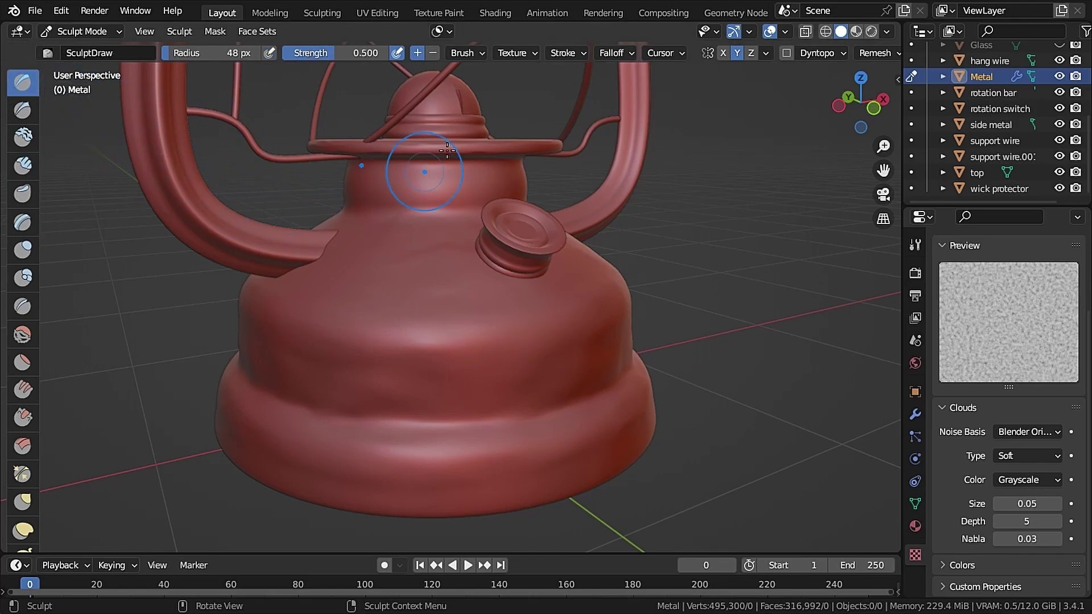
left_click(517, 53)
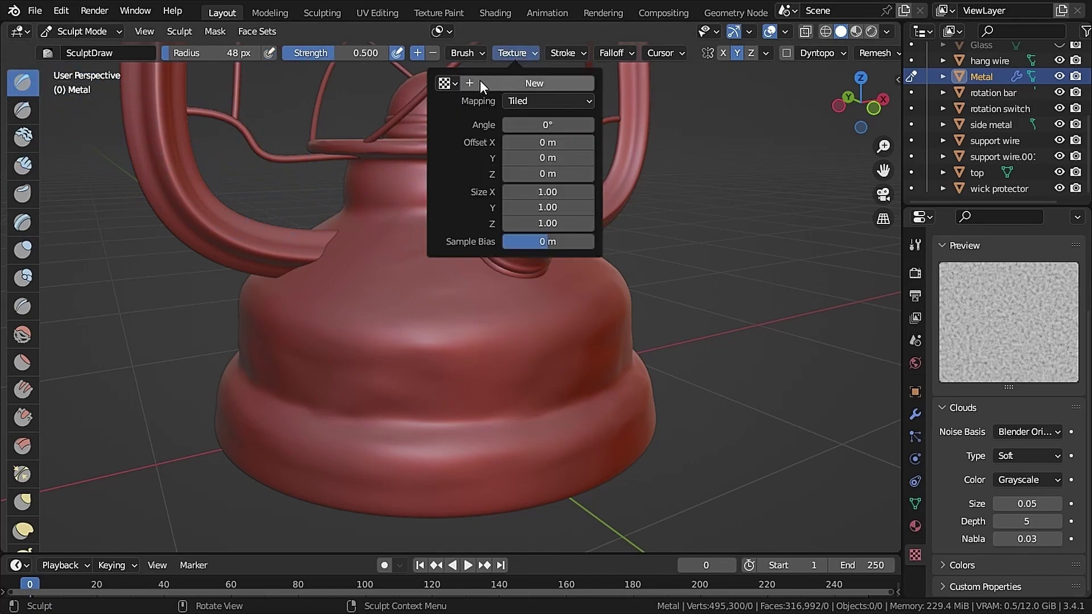
left_click(452, 84)
left_click(470, 132)
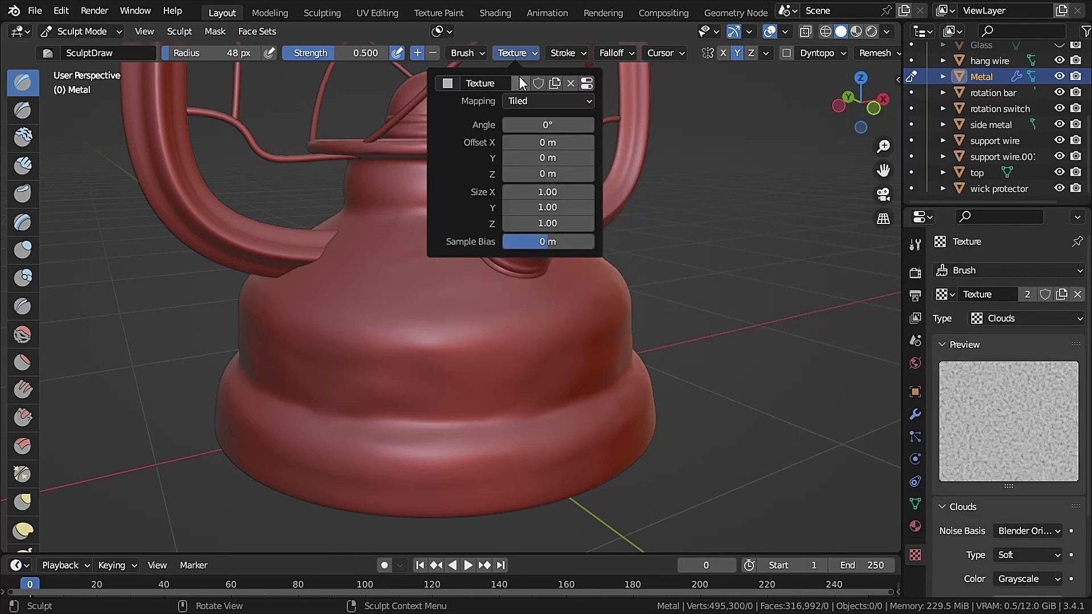
left_click(535, 102)
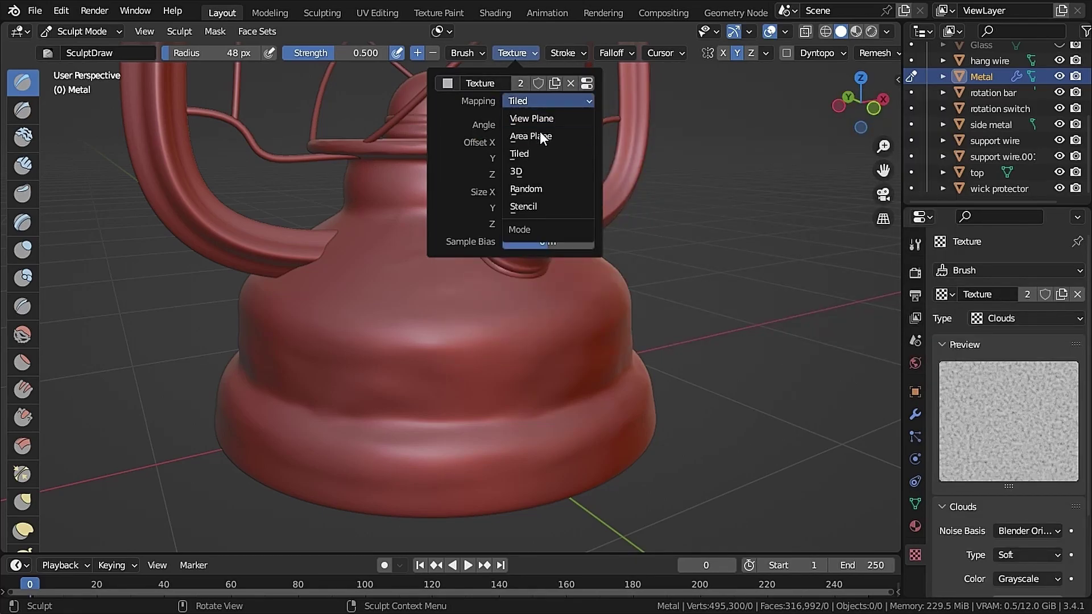
left_click(538, 118)
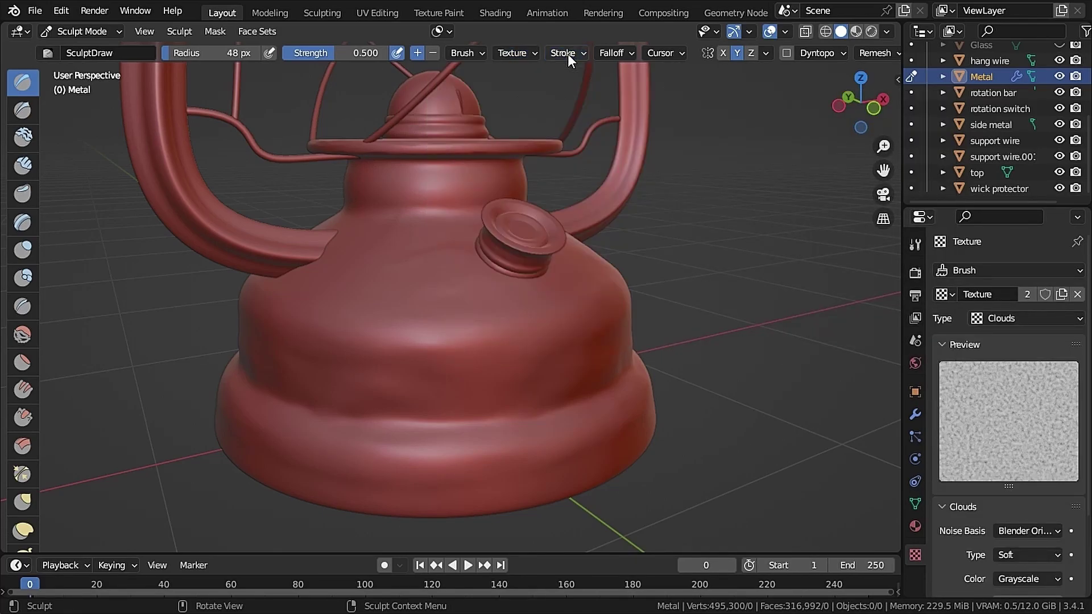
- Set the Draw brush stroke method to Anchored and stamp pitting around the lantern base
left_click(567, 54)
left_click(581, 83)
left_click(581, 173)
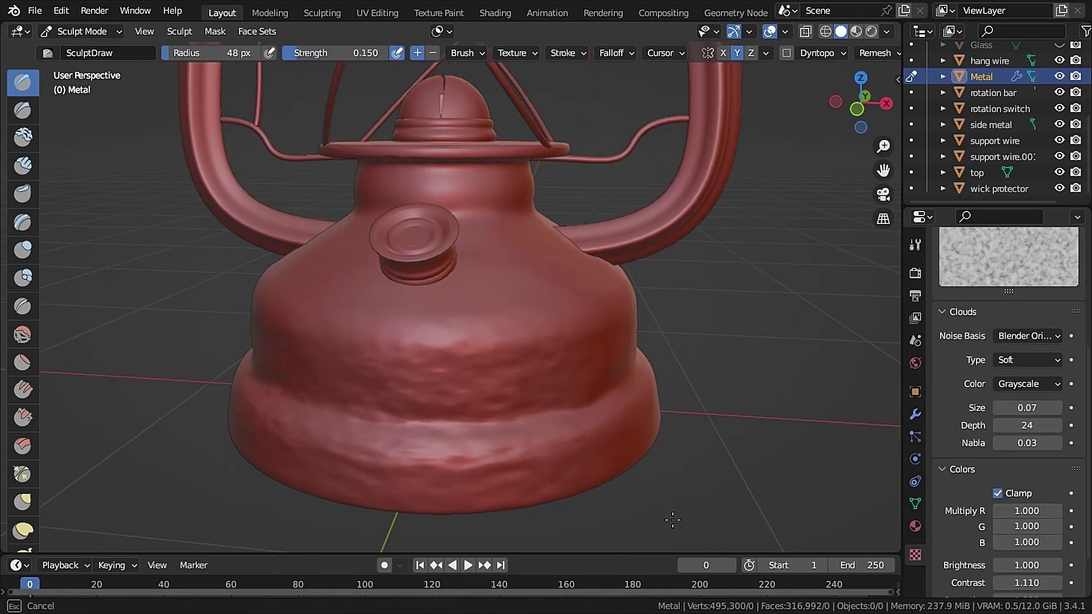
middle_click_drag(672, 520, 432, 458)
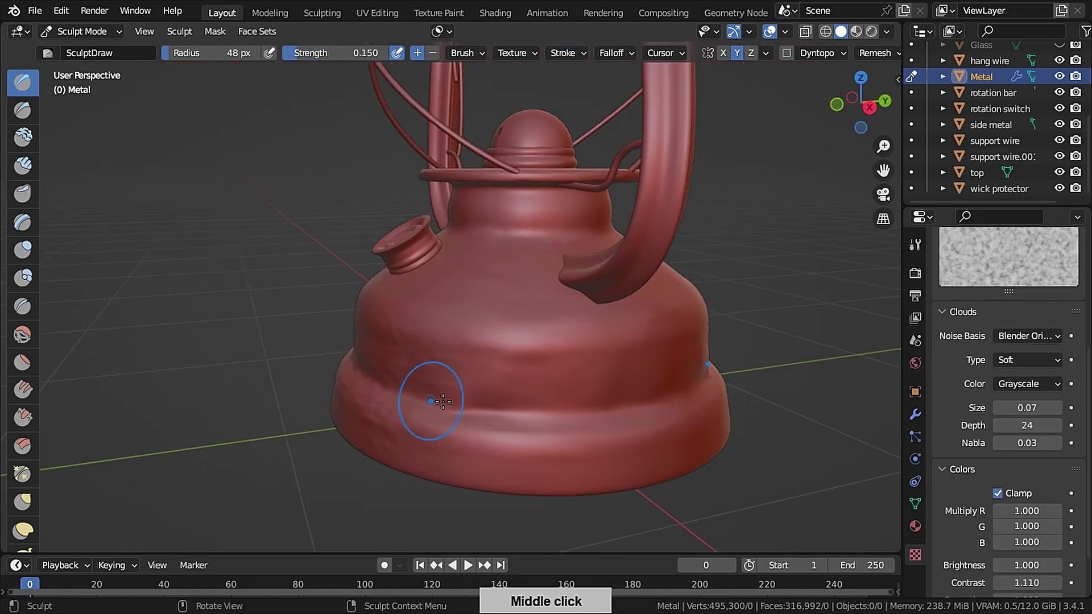
mouse_move(636, 459)
middle_mouse_down()
mouse_move(478, 366)
mouse_move(610, 273)
mouse_move(577, 341)
mouse_move(484, 353)
mouse_move(393, 338)
mouse_move(439, 334)
mouse_move(377, 281)
middle_mouse_up()
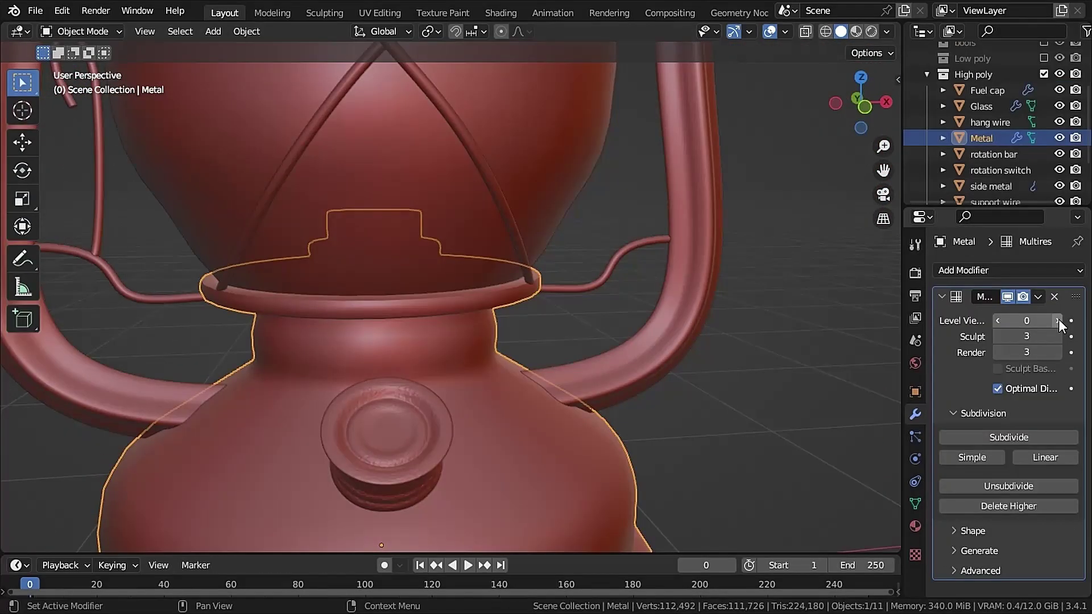
- Raise the Multires viewport level to 3 and include the Low poly collection, deselecting its objects
left_click(1058, 321)
left_click(1058, 321)
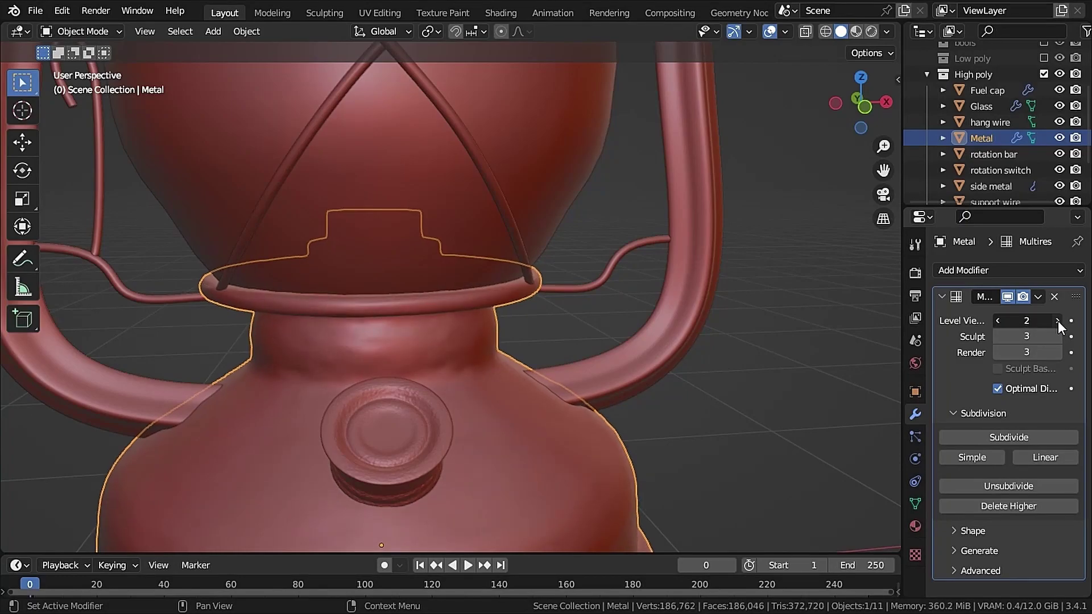
middle_click_drag(529, 438, 563, 209)
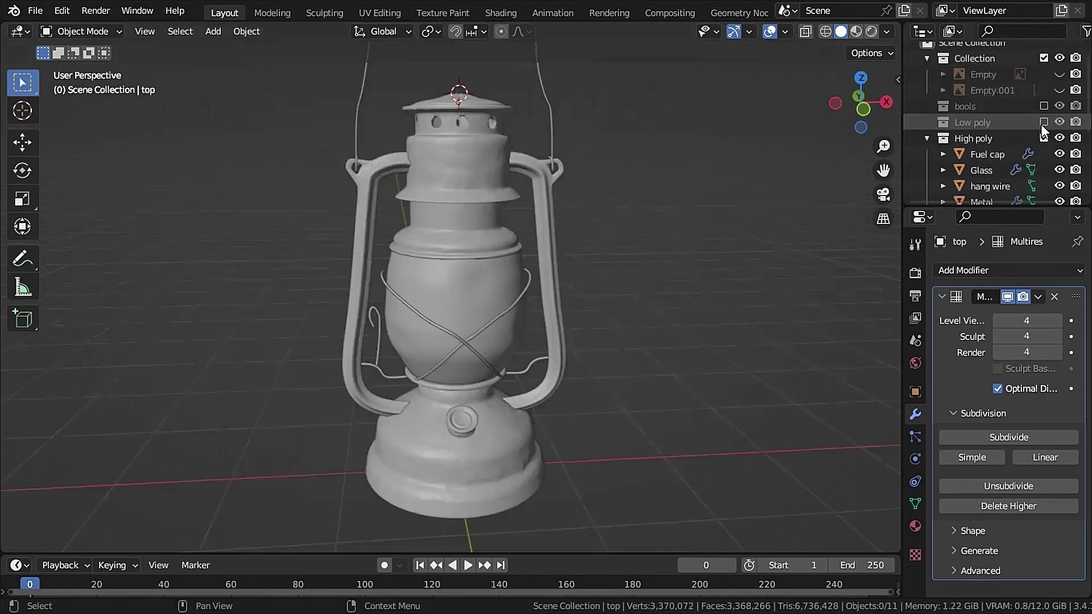
left_click(1043, 122)
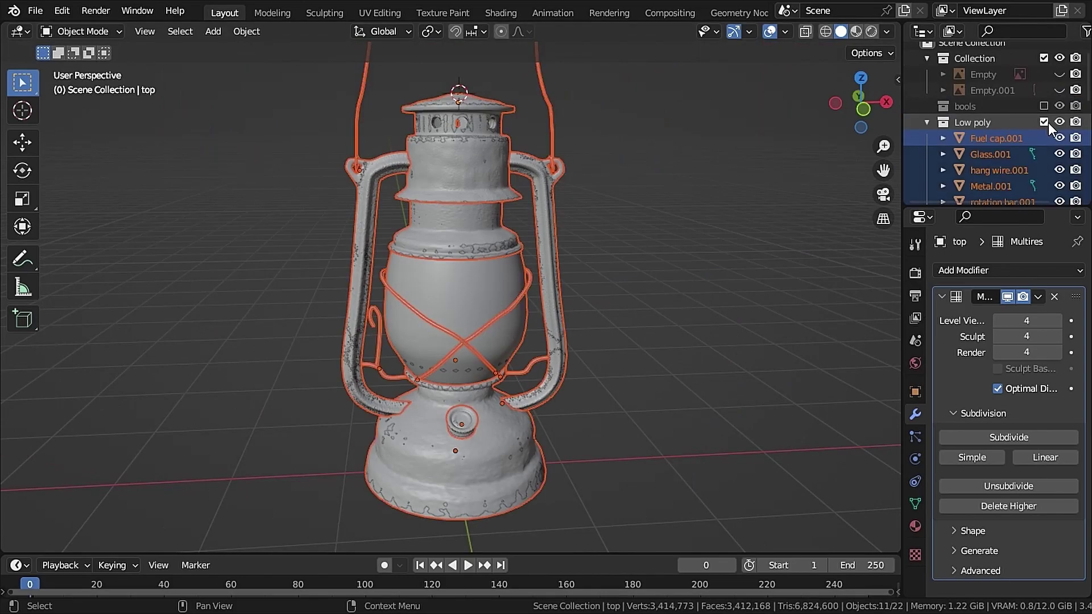
left_click(688, 273)
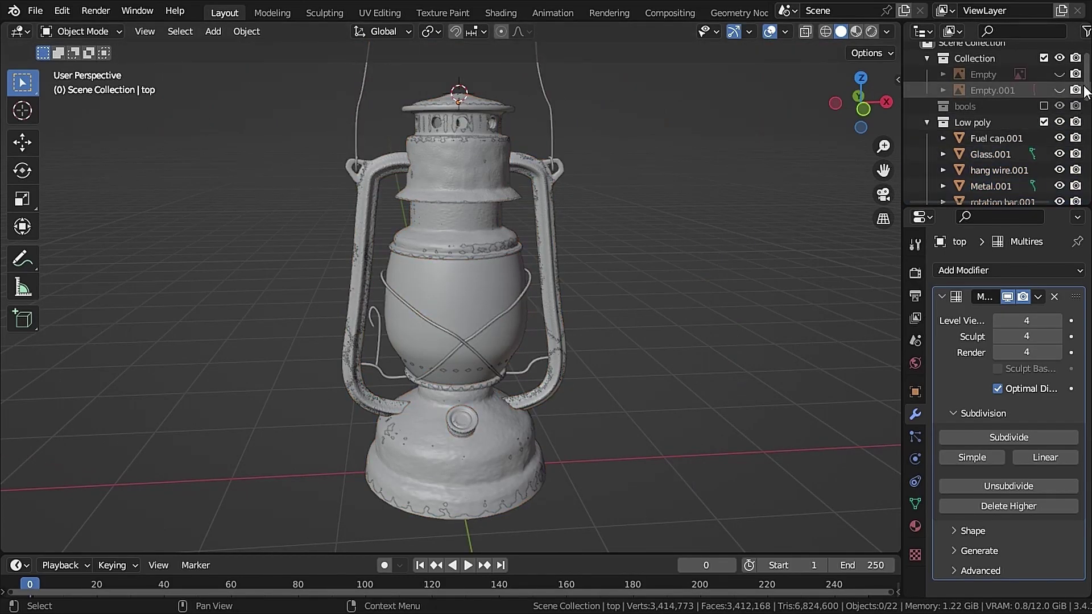
left_click_drag(1087, 89, 1086, 118)
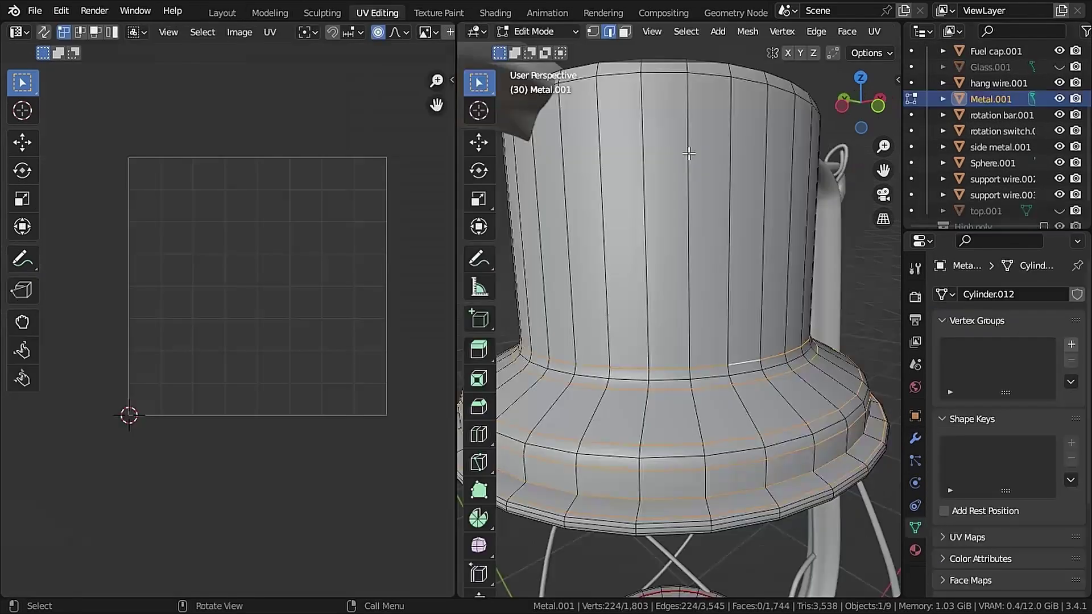
- Select the whole Metal.001 mesh and apply UV > Unwrap
middle_click_drag(682, 285, 682, 318)
left_click(682, 125)
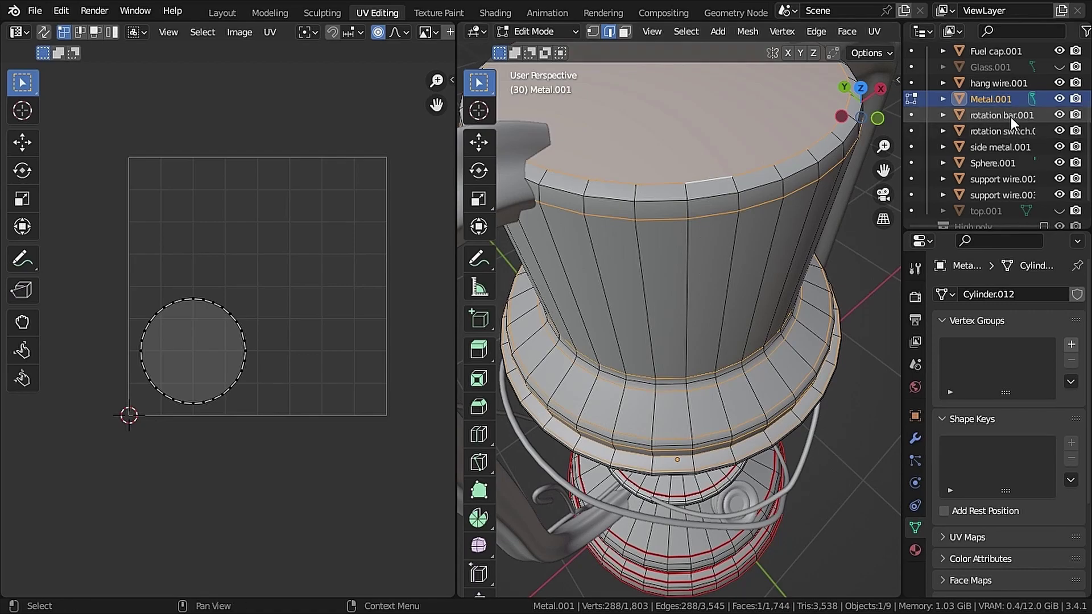
left_click(874, 36)
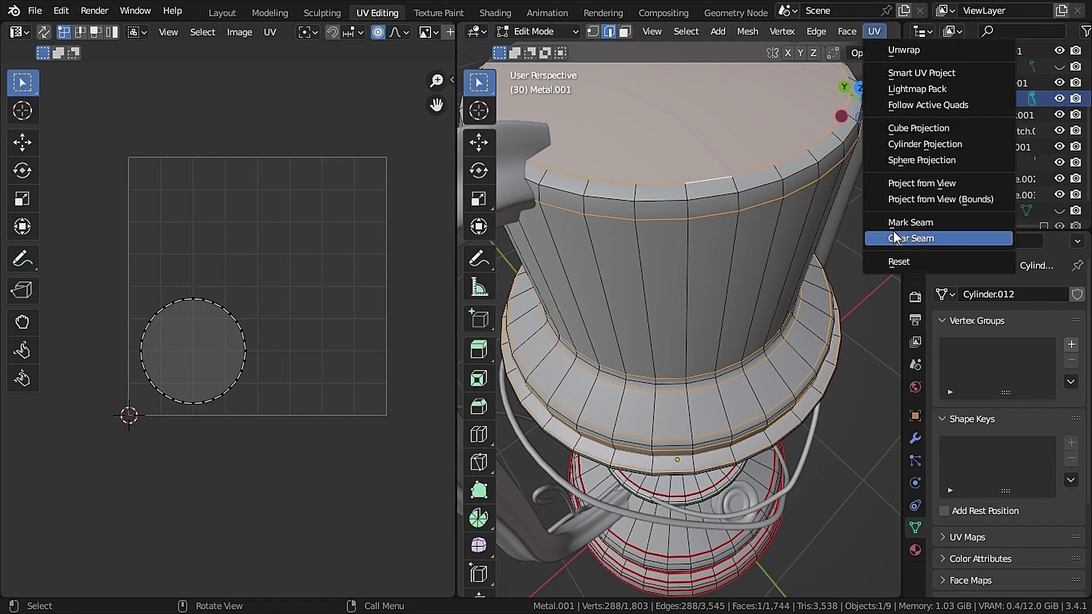
key("a")
left_click(874, 35)
left_click(884, 51)
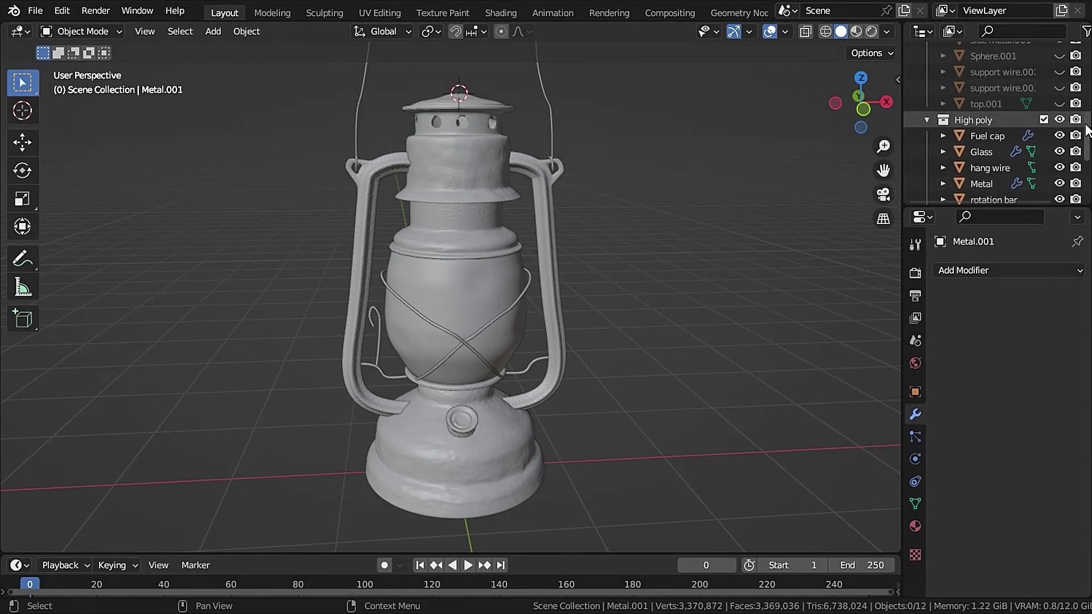
- Hide the wick protector and select the low-poly fuel cap
scroll(1067, 98, "down", 4)
left_click_drag(1065, 97, 1059, 61)
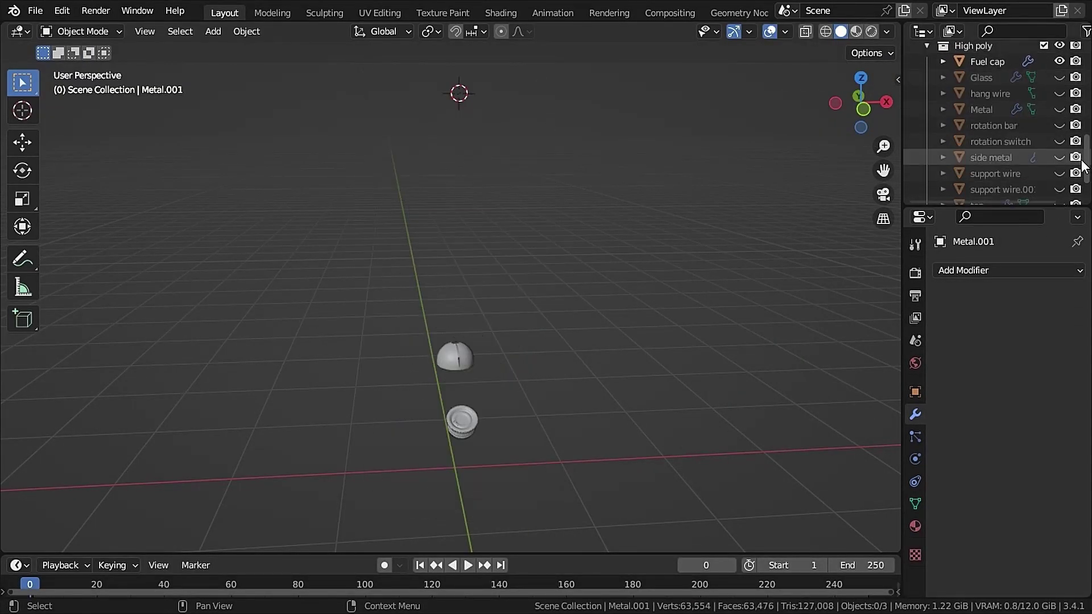
scroll(1087, 196, "down", 2)
left_click(1059, 188)
middle_click_drag(574, 284, 494, 241)
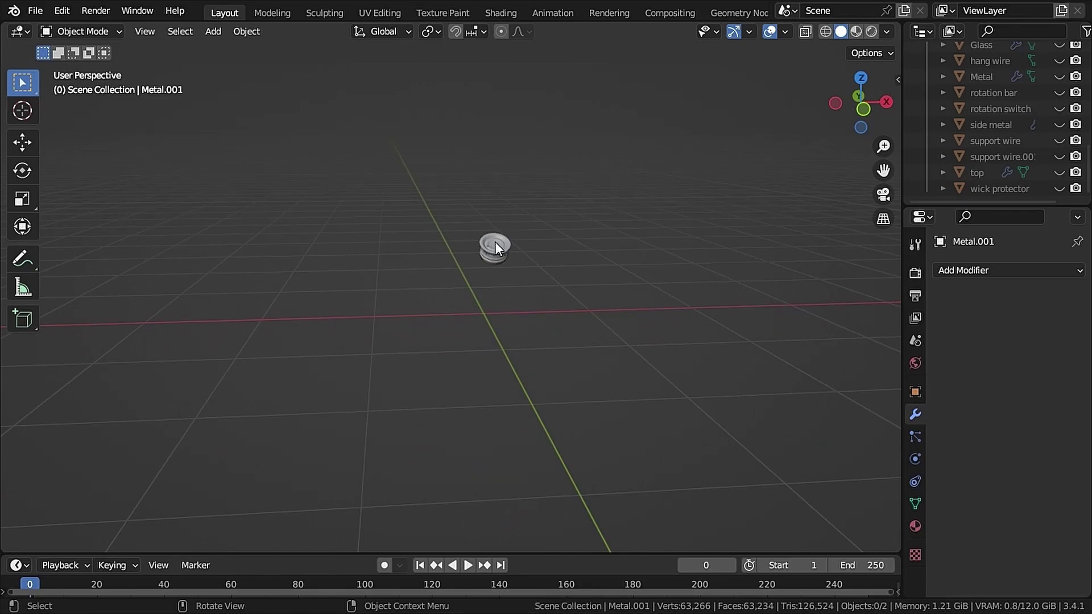
scroll(616, 143, "up", 4)
left_click(617, 146)
middle_click_drag(617, 146, 536, 291)
scroll(553, 296, "up", 3)
left_click(469, 349)
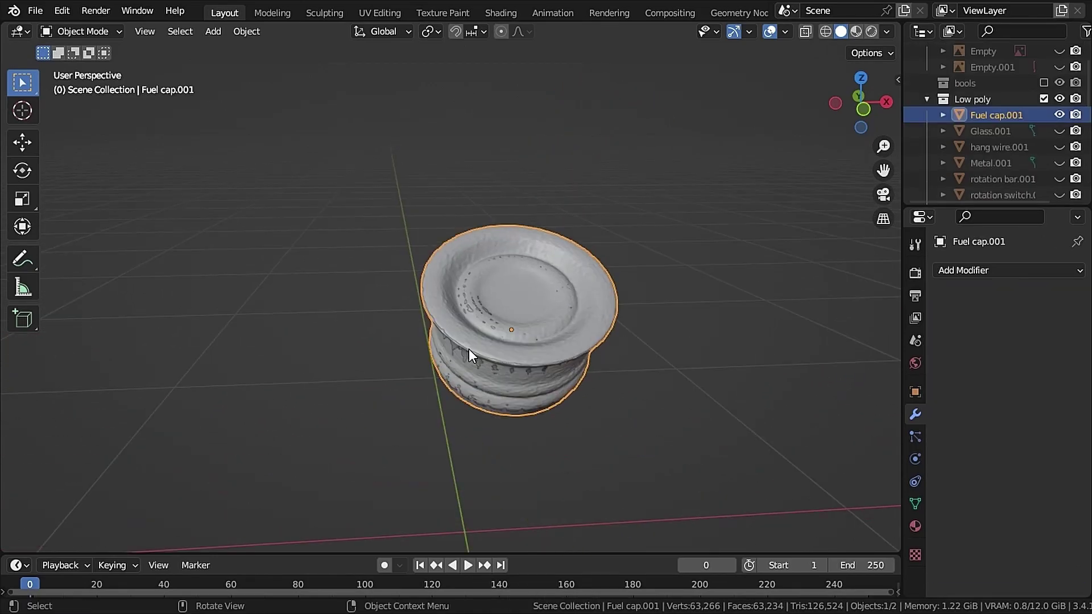
- Duplicate the fuel cap in place and move the copy into a new 'Cage' collection
key("shift+d")
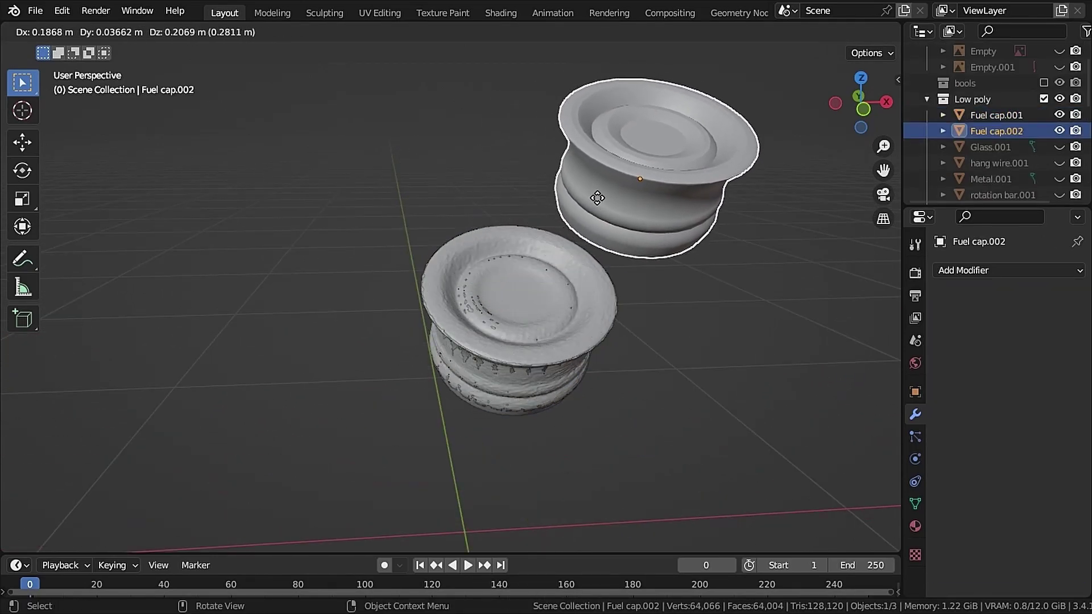
right_click(602, 208)
key("m")
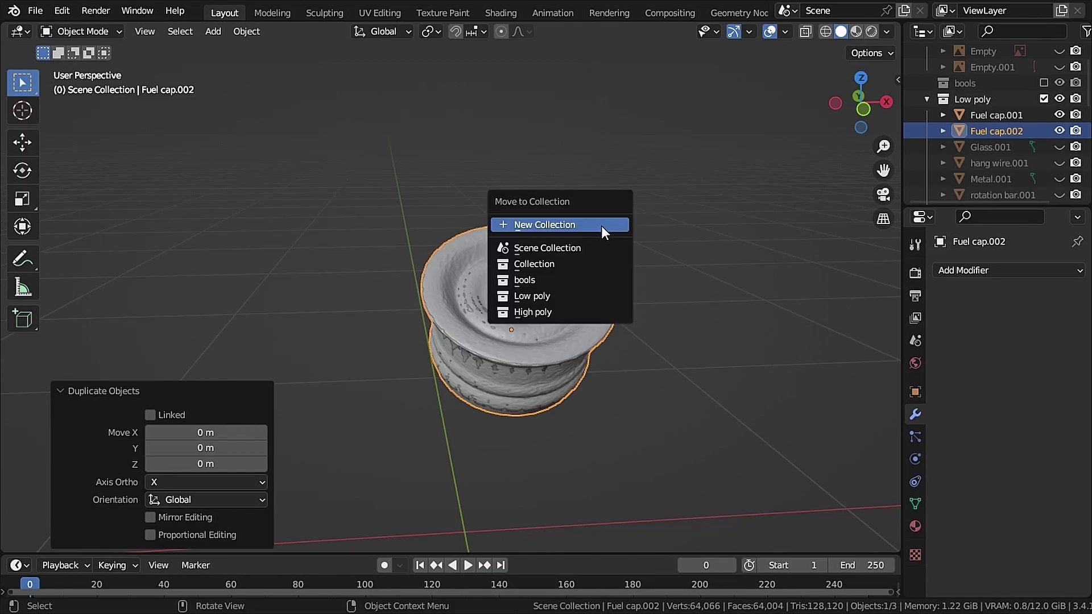
left_click(601, 226)
left_click(631, 255)
type("Cage")
key("Return")
left_click(567, 275)
- In Edit Mode, select the whole copy and inflate it with Shrink/Fatten (Alt+S)
left_click(88, 33)
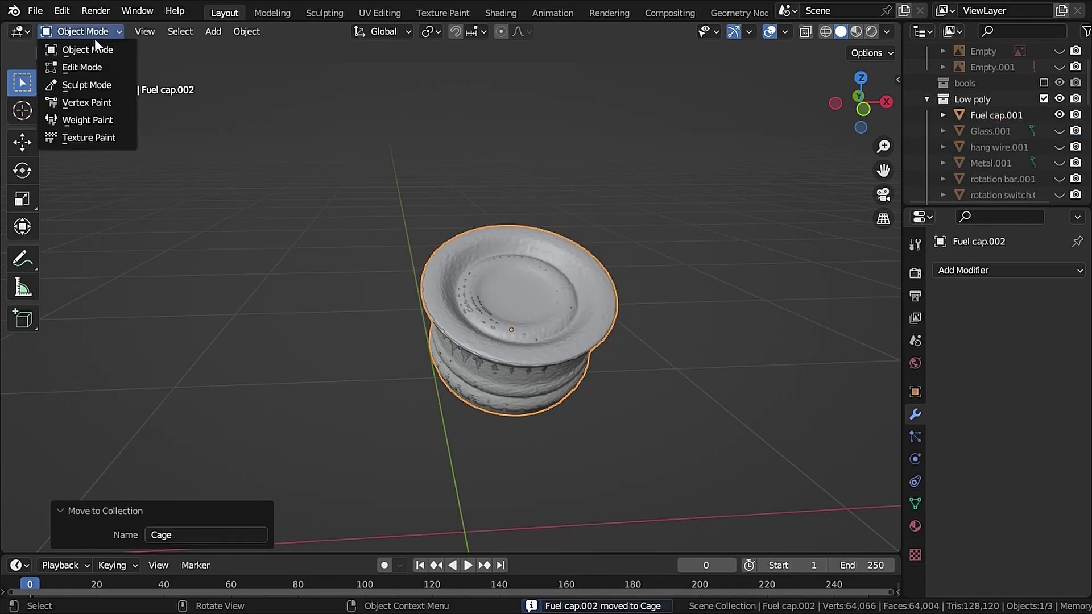
left_click(91, 70)
key("w")
key("a")
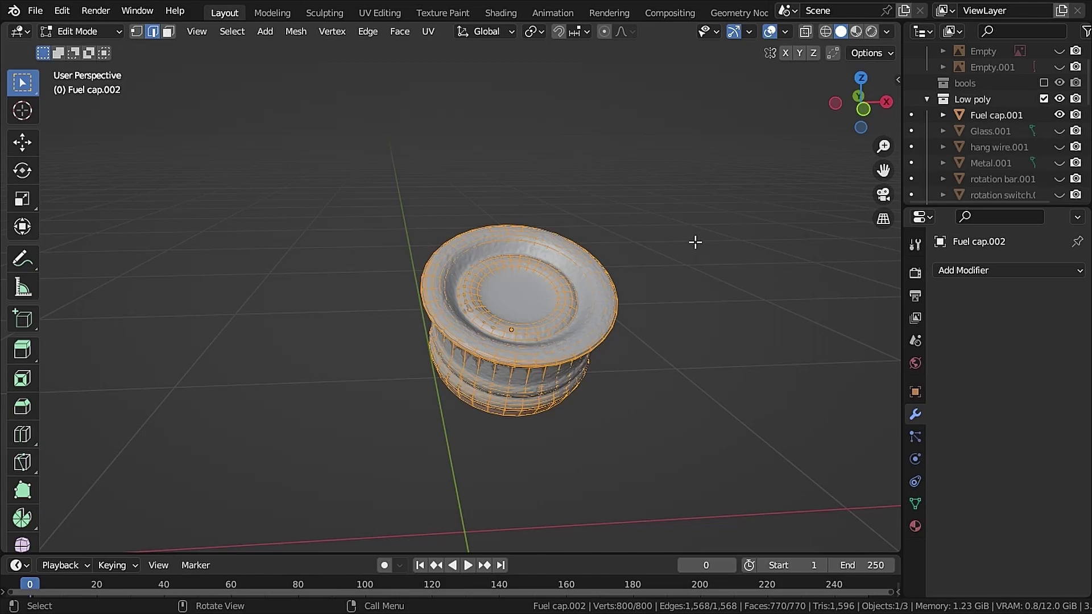
key("alt+s")
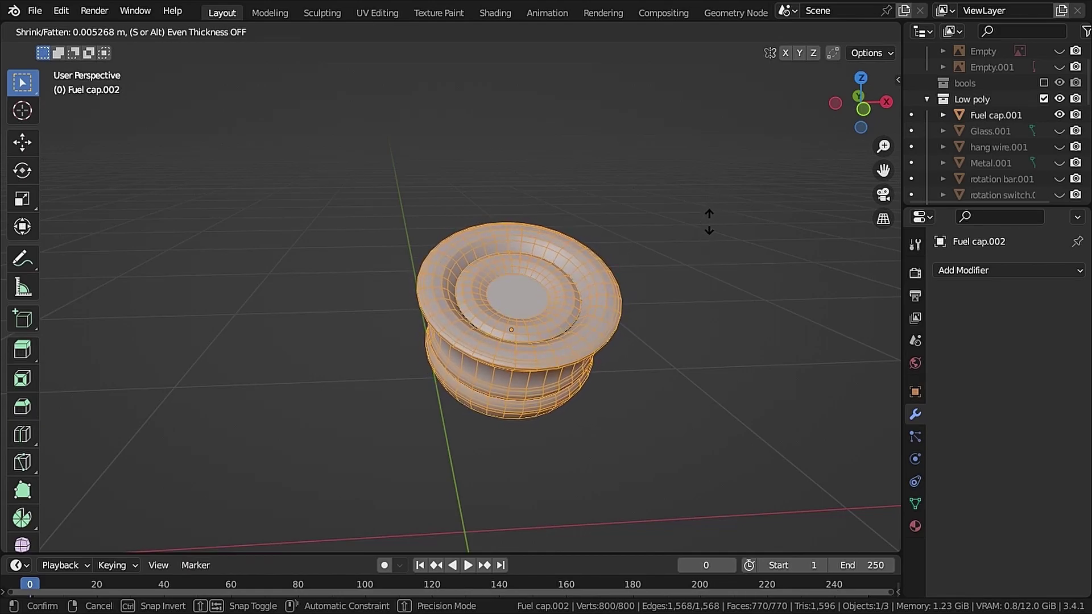
left_click(709, 222)
- Fine-tune the cage inflation slightly and return to Object Mode
key("alt+a")
middle_click_drag(691, 203, 762, 274)
key("a")
key("alt+s")
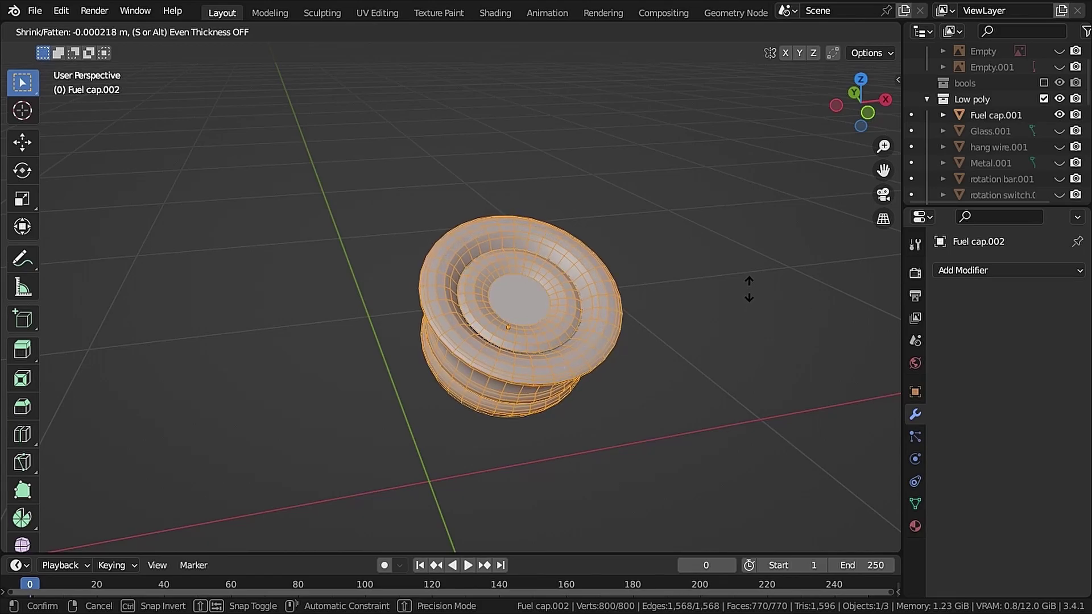
left_click(749, 289)
key("alt+a")
middle_click_drag(724, 204, 425, 350)
left_click(84, 31)
left_click(87, 46)
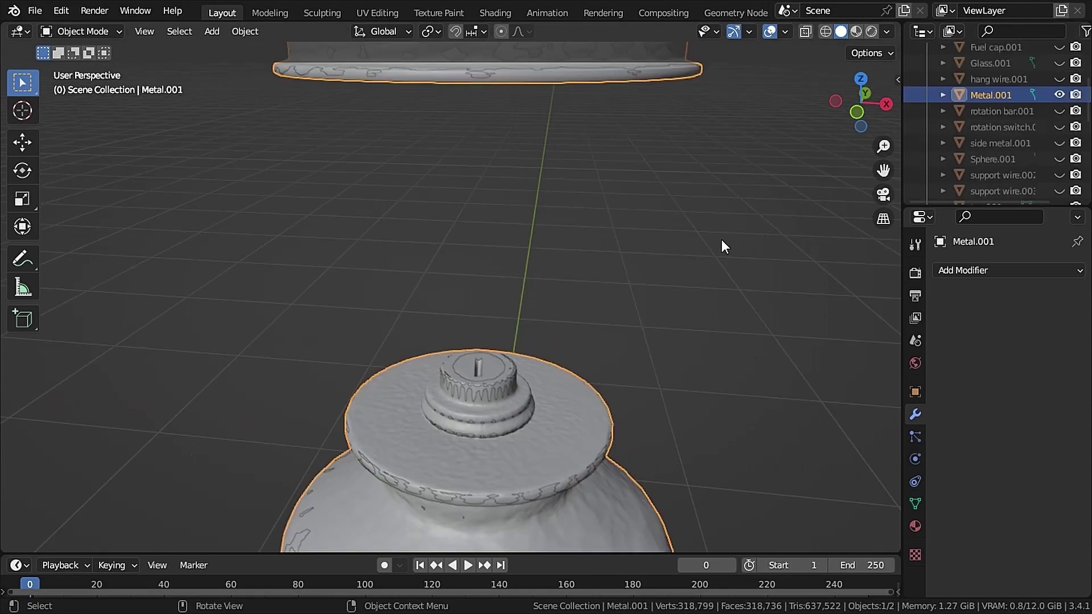
- Duplicate Metal.001 in place into the Cage collection and inflate its whole mesh
key("shift+d")
right_click(718, 332)
key("m")
left_click(705, 345)
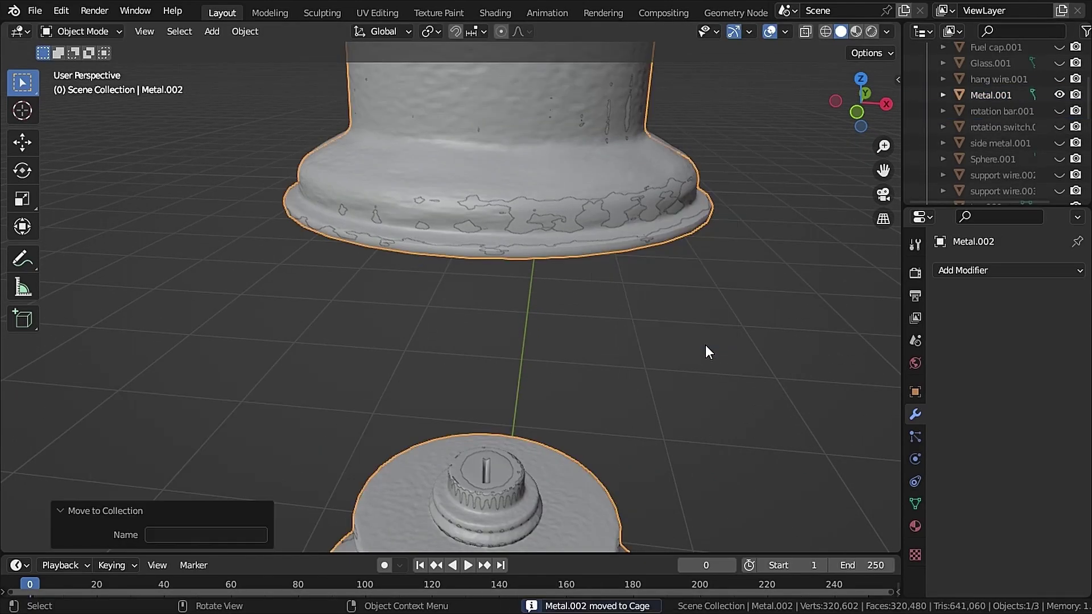
key("Tab")
middle_click_drag(726, 334, 688, 402, "shift")
key("a")
key("alt+s")
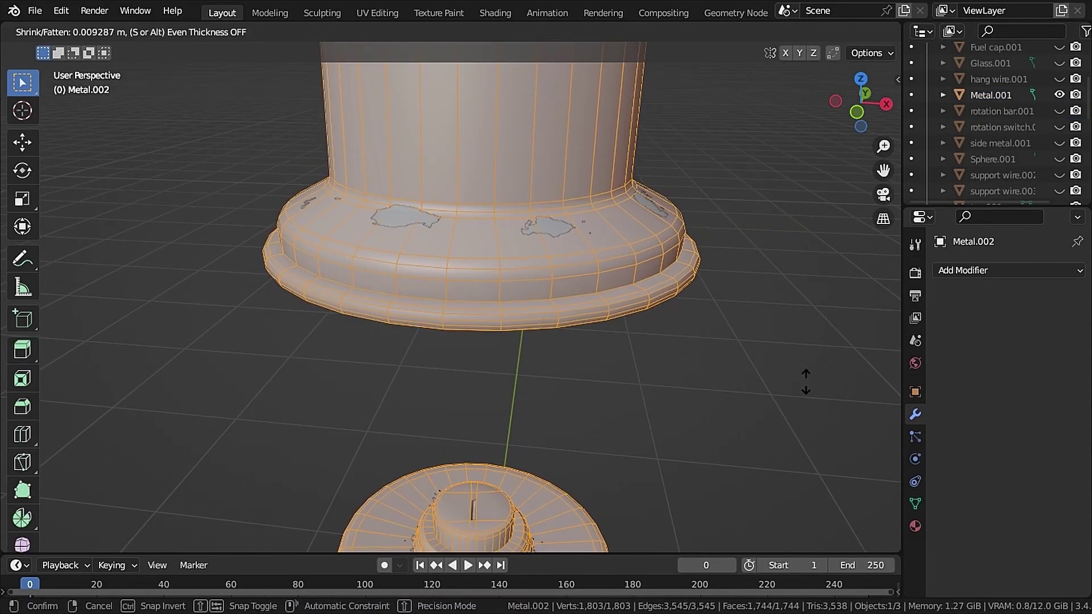
left_click(806, 382)
- Settle the metal cage inflation at 0.00475 m, return to Object Mode and save the file
middle_click_drag(809, 373, 653, 217)
key("alt+s")
left_click(774, 269)
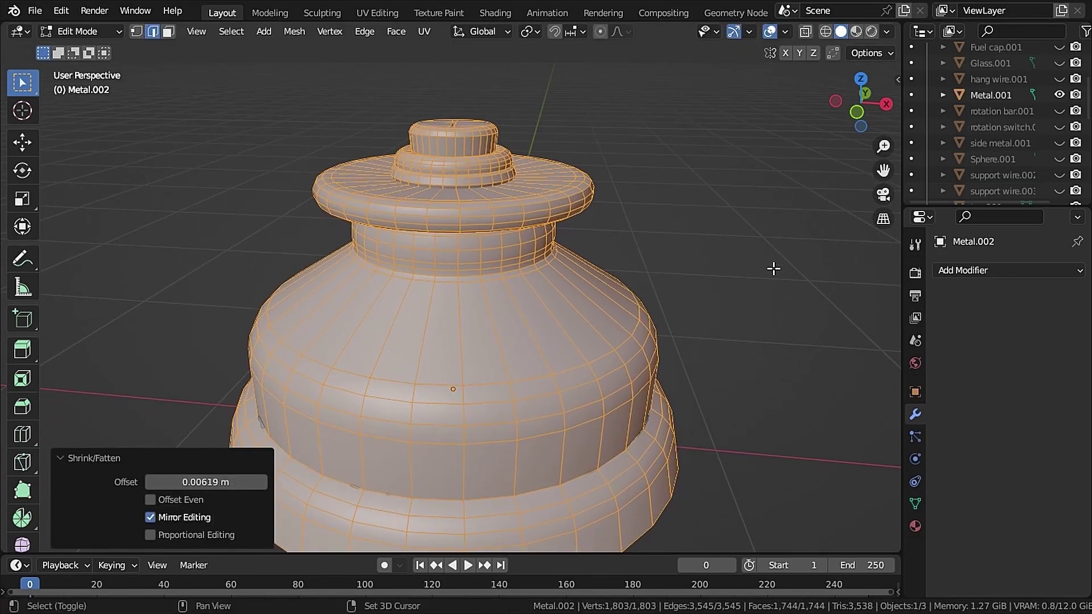
middle_click_drag(774, 269, 256, 204)
key("alt+s")
left_click(750, 254)
key("Tab")
key("ctrl+s")
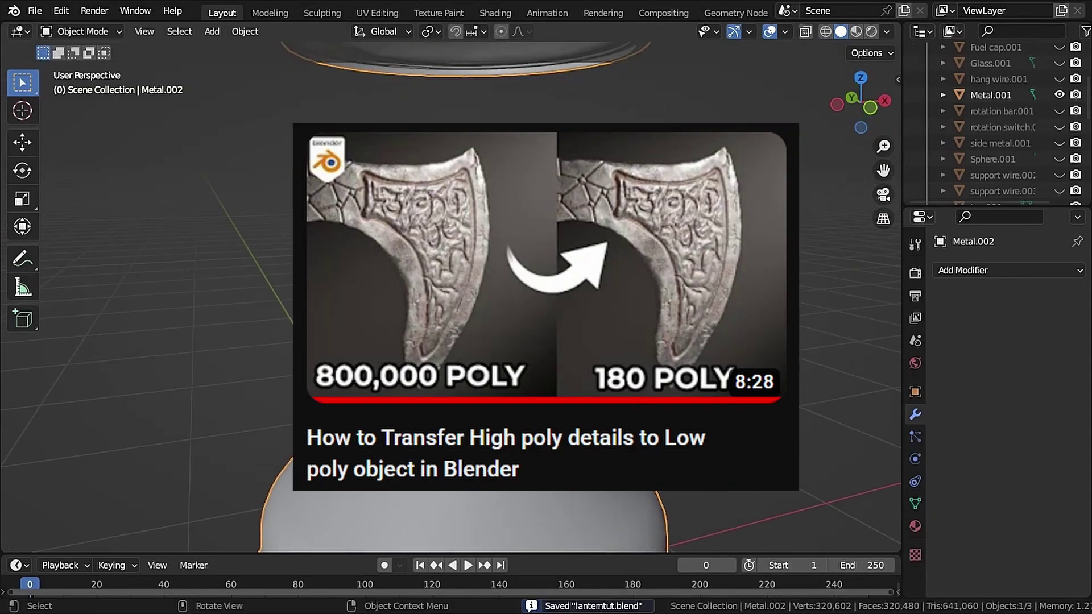
- Remove the low-poly side metal's Subdivision modifier and apply the high-poly side metal's Multires
scroll(995, 114, "down", 2)
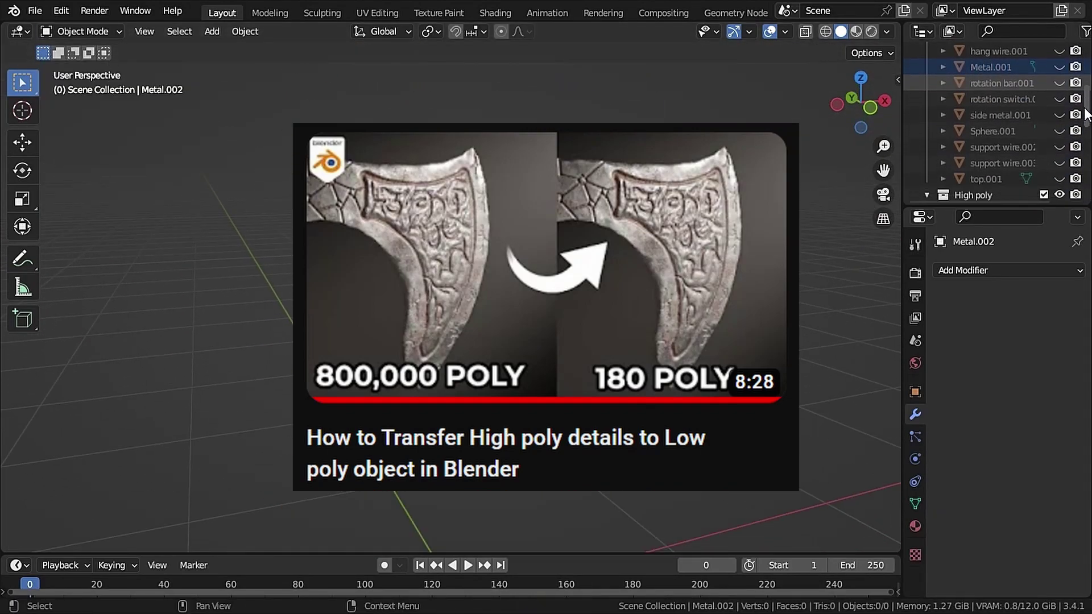
left_click(1000, 115)
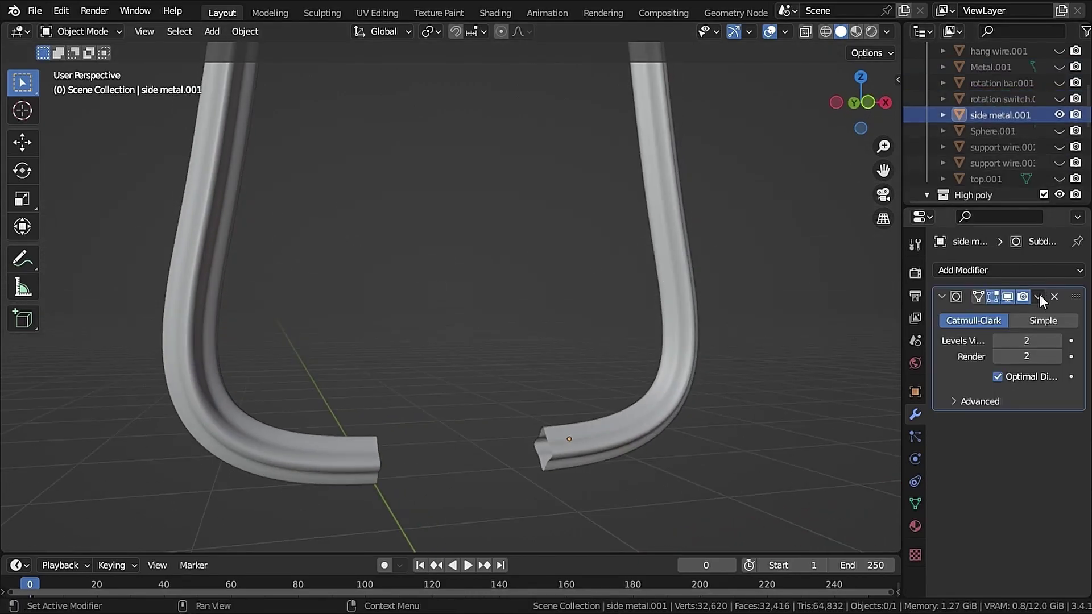
left_click(1054, 296)
scroll(999, 139, "down", 5)
scroll(997, 141, "down", 3)
left_click(998, 136)
left_click(1038, 296)
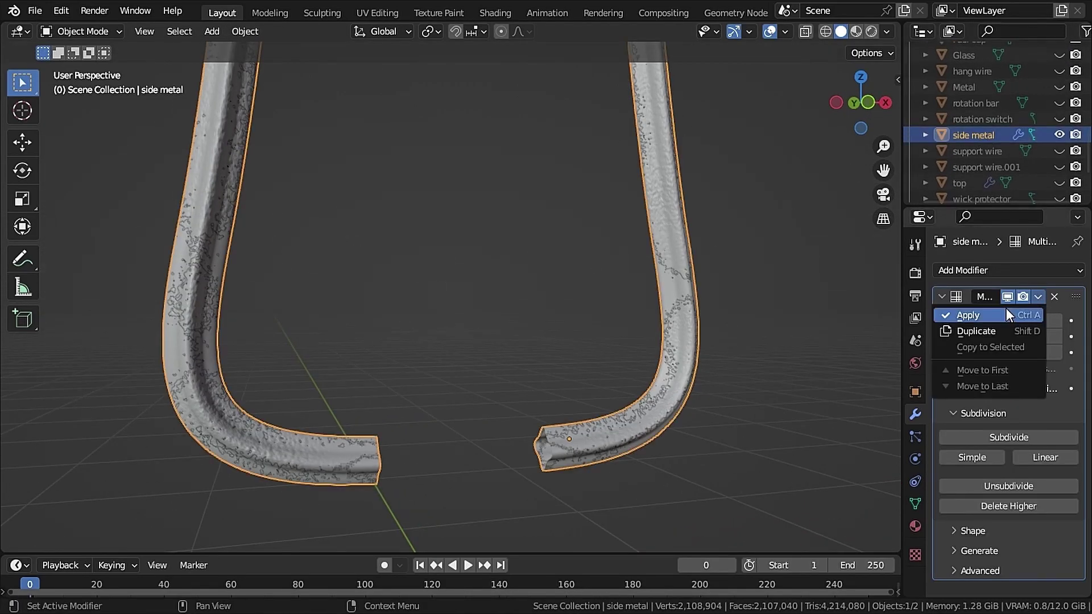
left_click(966, 315)
left_click(602, 366)
scroll(721, 323, "down", 3)
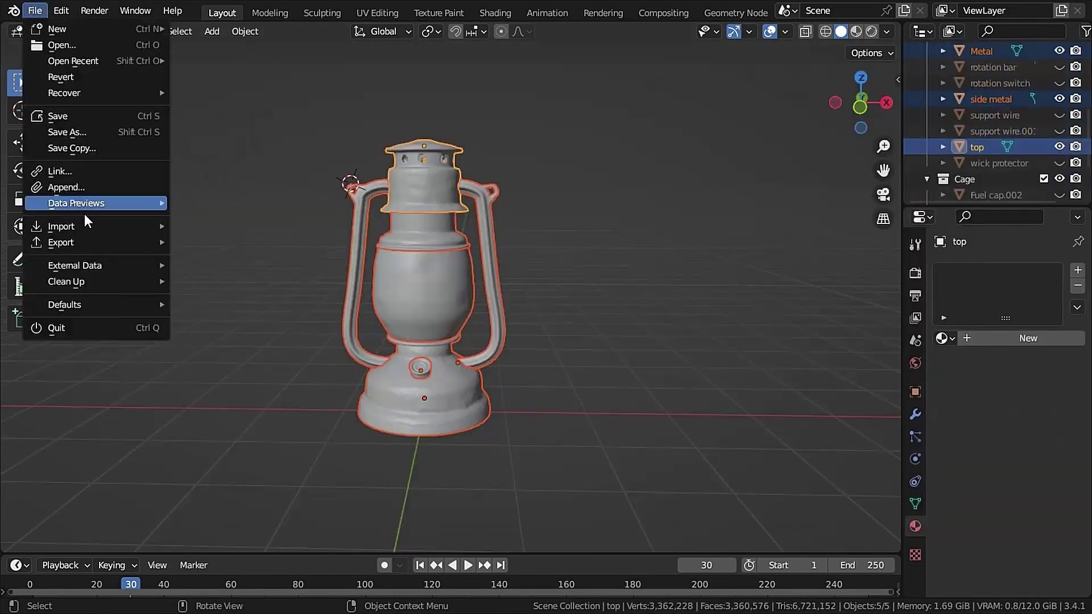
- Reach File > Export > FBX (.fbx) to export the lantern and cage meshes
mouse_move(84, 236)
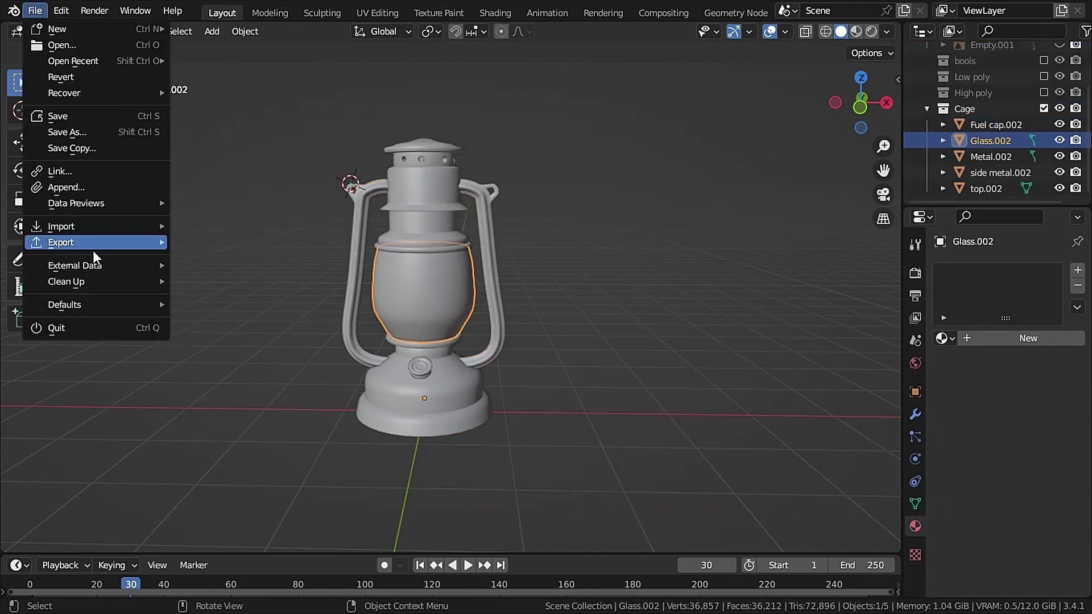
mouse_move(97, 242)
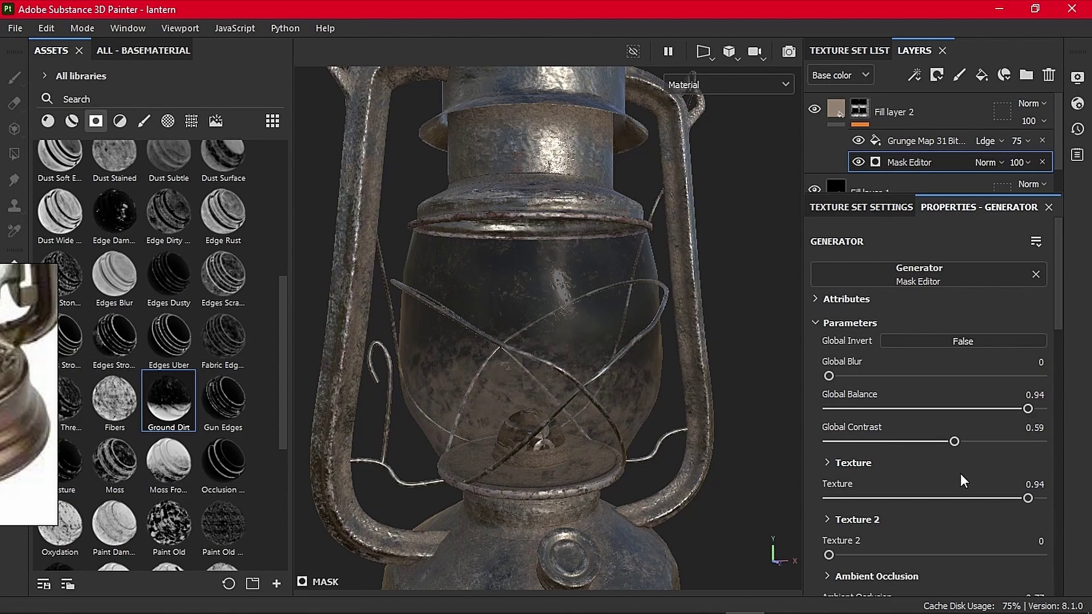
- Reduce the mask generator's texture influence to 0 and show the paint brush properties
left_click_drag(926, 498, 1008, 555)
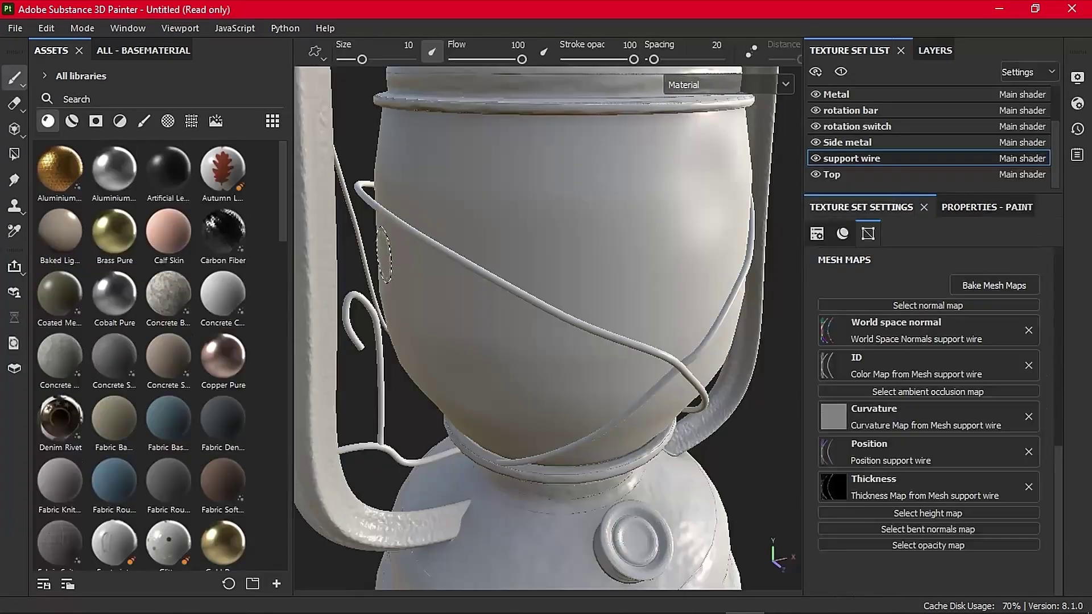
scroll(477, 295, "down", 6)
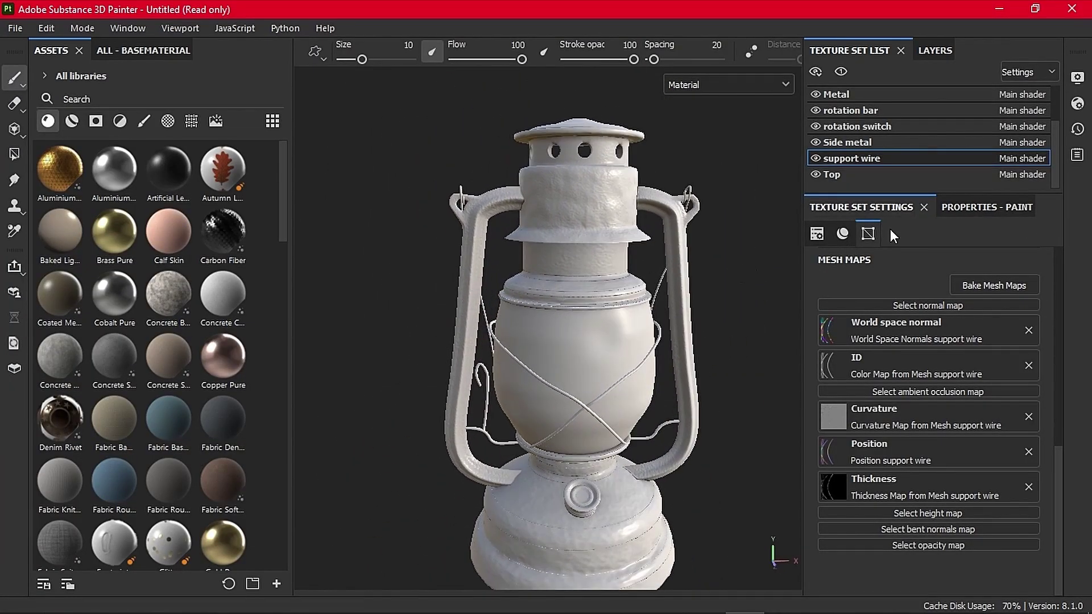
left_click(967, 206)
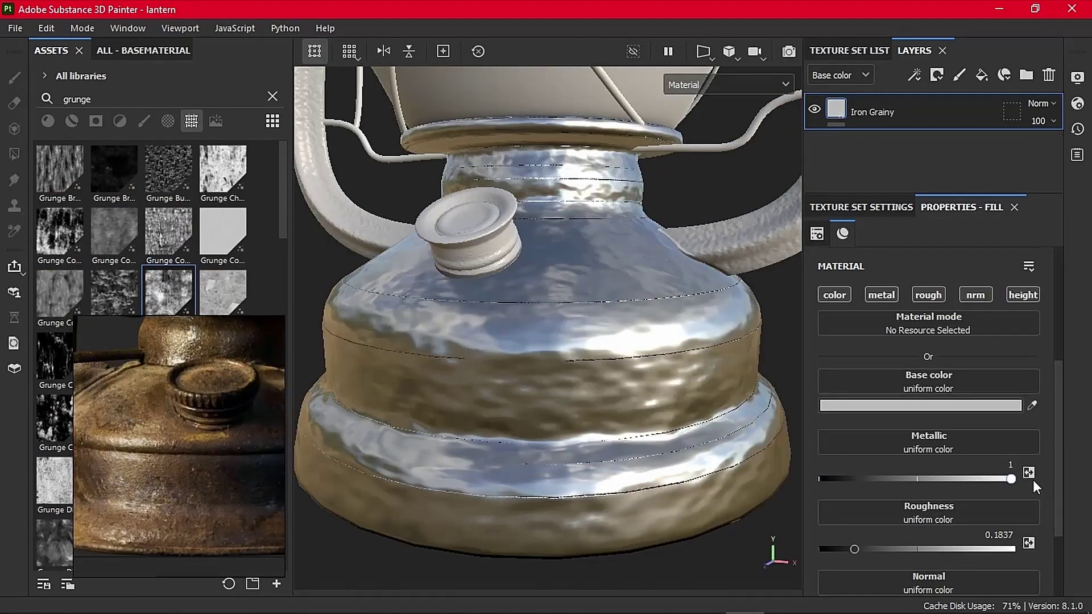
- Give Fill layer 1 a darker base colour, Grunge Concrete roughness input, and roughness 1
left_click_drag(854, 550, 864, 544)
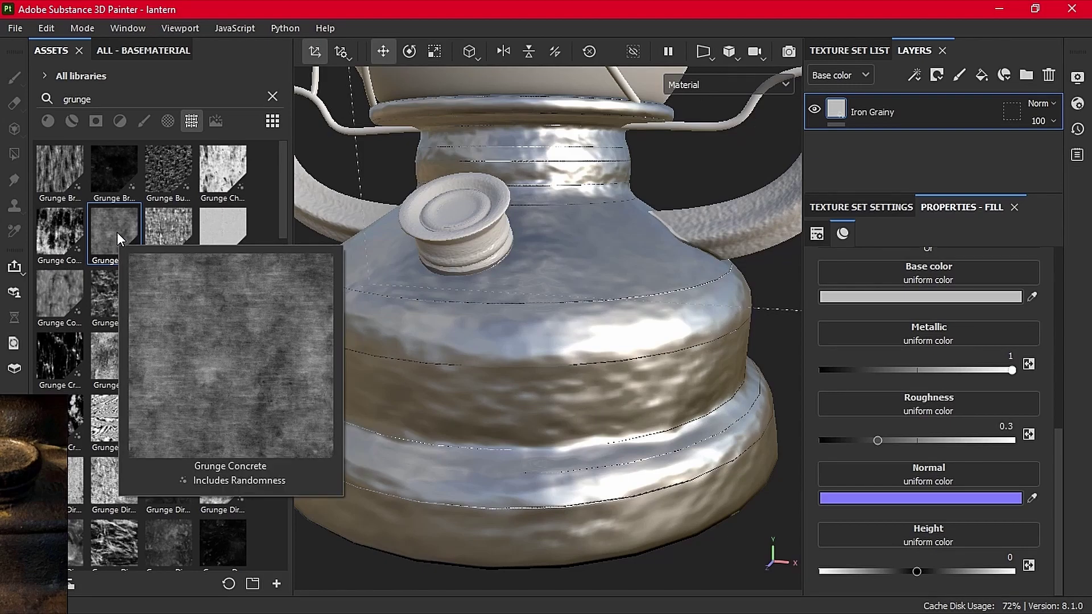
left_click_drag(118, 232, 899, 410)
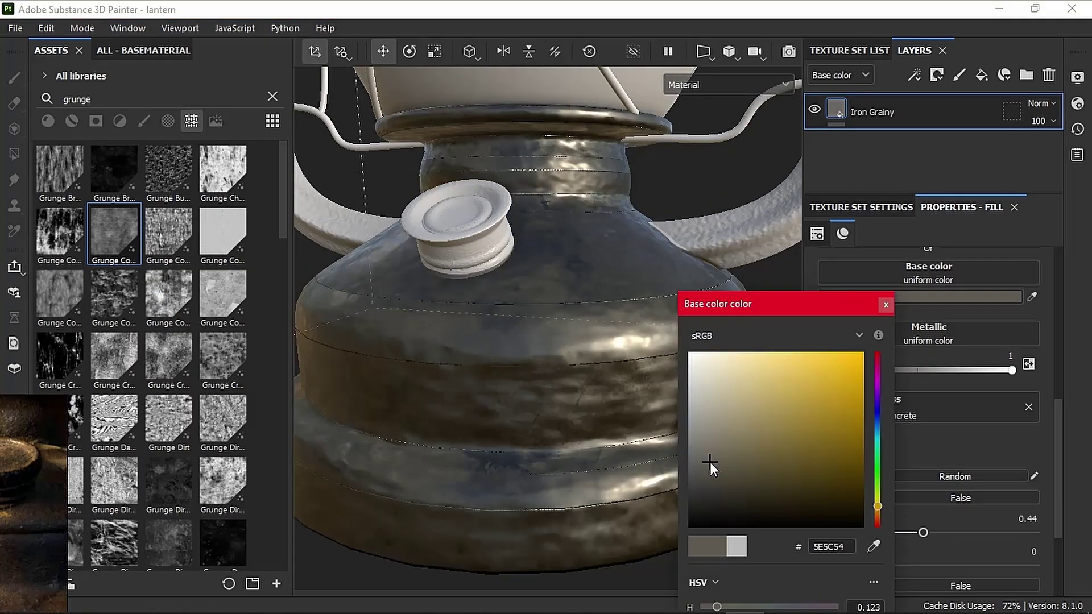
mouse_move(711, 462)
left_mouse_down()
mouse_move(703, 444)
mouse_move(709, 465)
left_mouse_up()
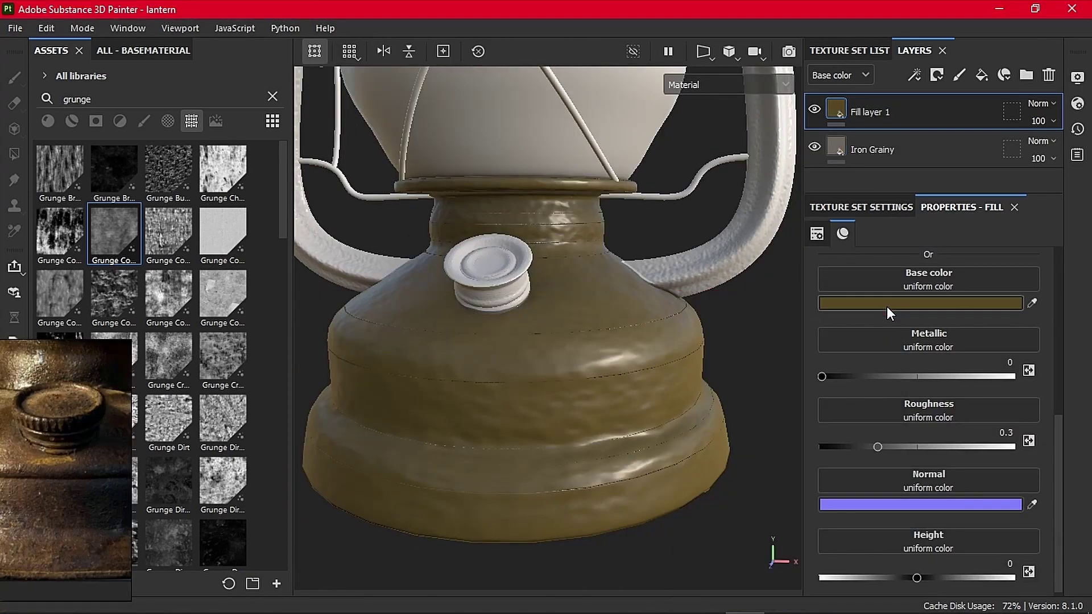
left_click_drag(879, 446, 1038, 451)
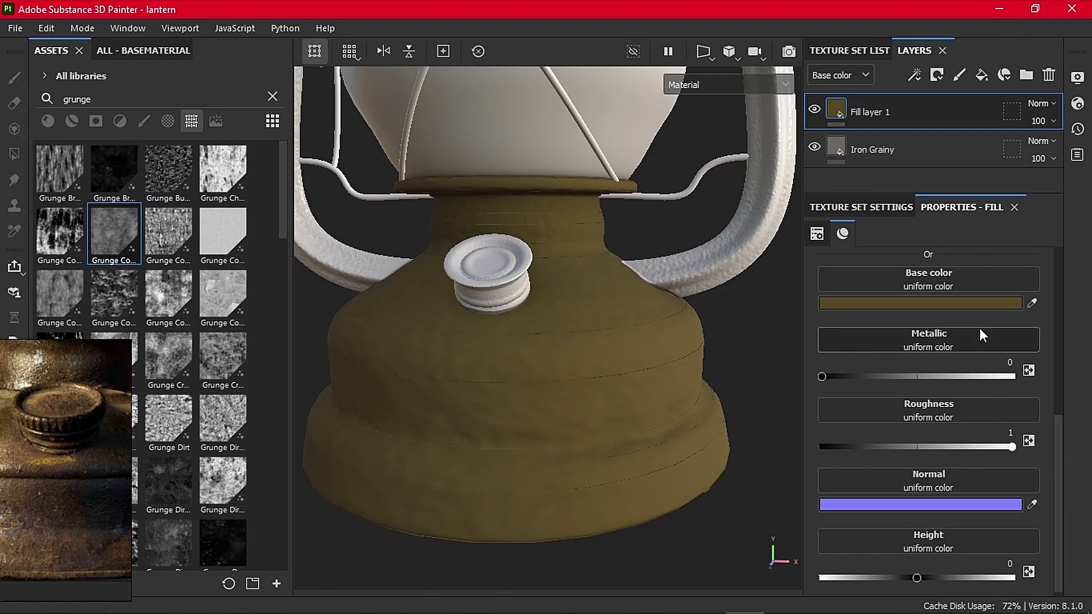
left_click(964, 307)
- Add a black mask with a Dirt generator to Fill layer 1, level 0.6 and contrast 0.46
left_click(937, 75)
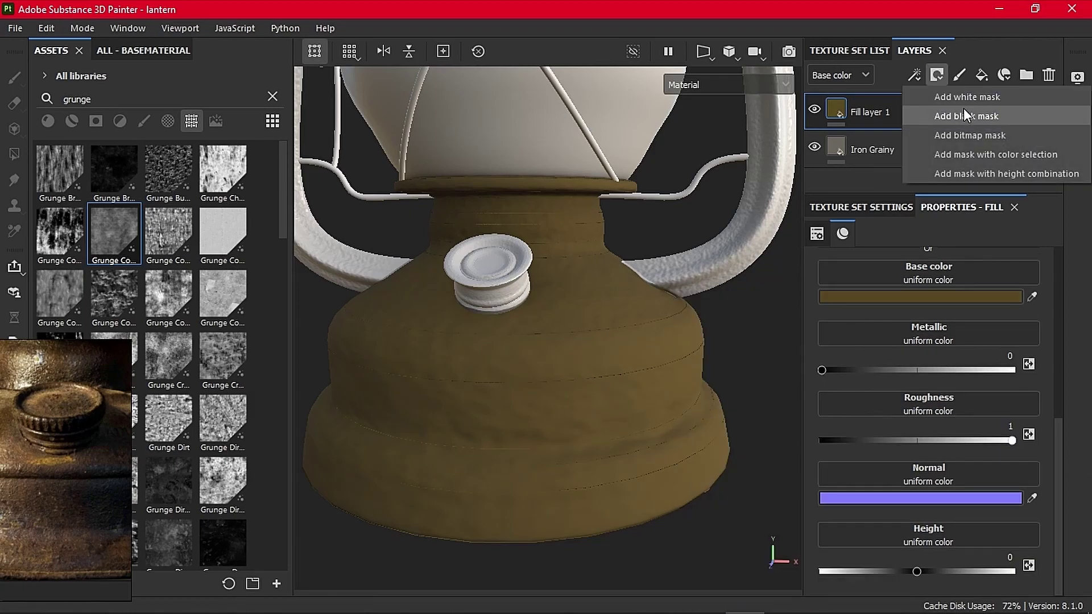
left_click(963, 109)
left_click(914, 74)
left_click(940, 98)
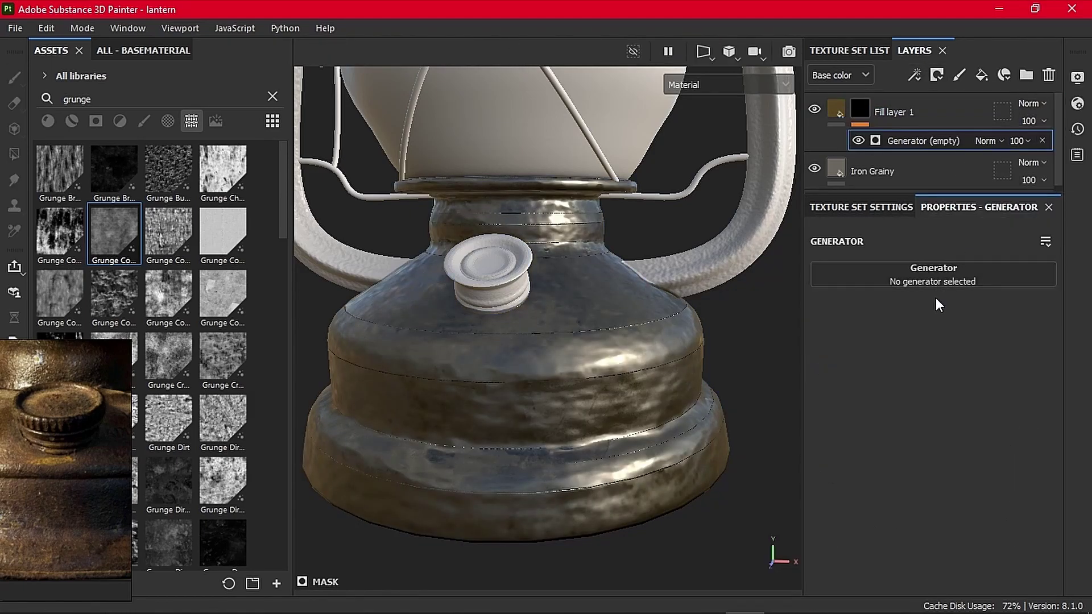
left_click(923, 276)
left_click(888, 377)
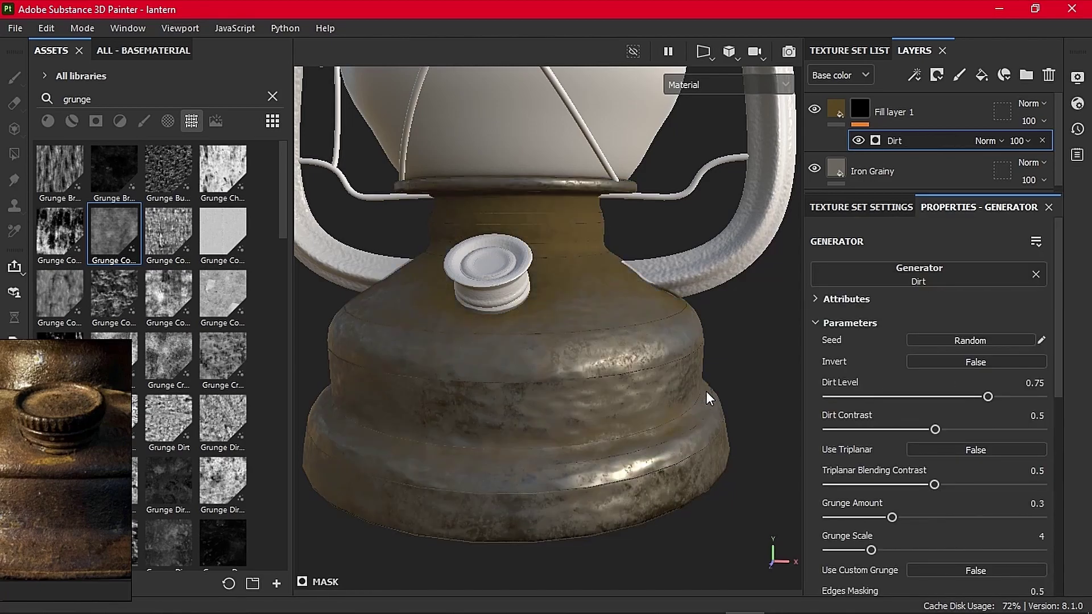
left_click_drag(684, 384, 593, 287, "alt")
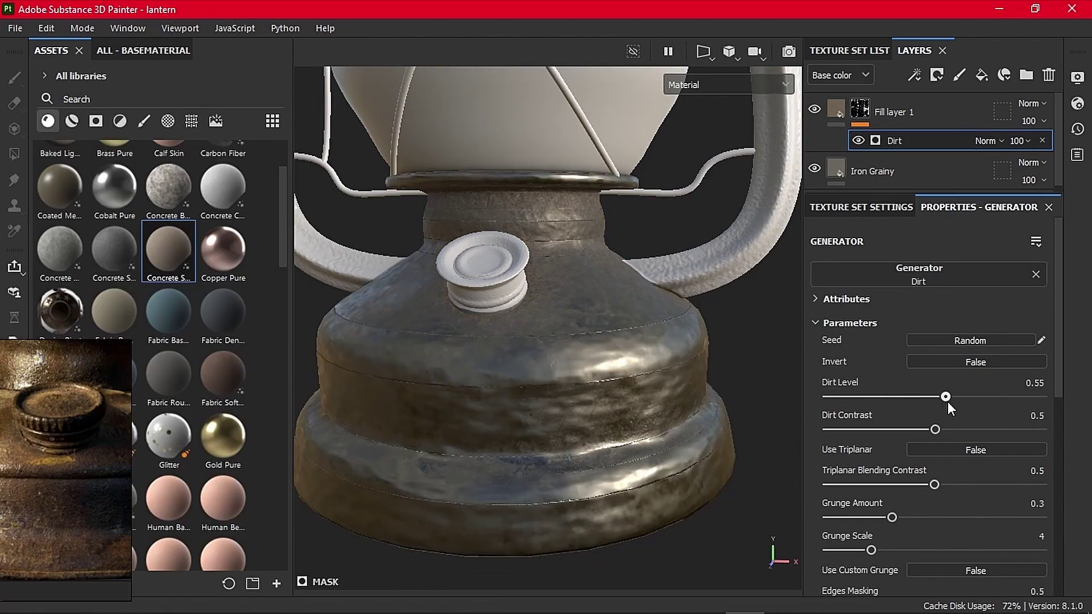
left_click_drag(948, 401, 926, 424)
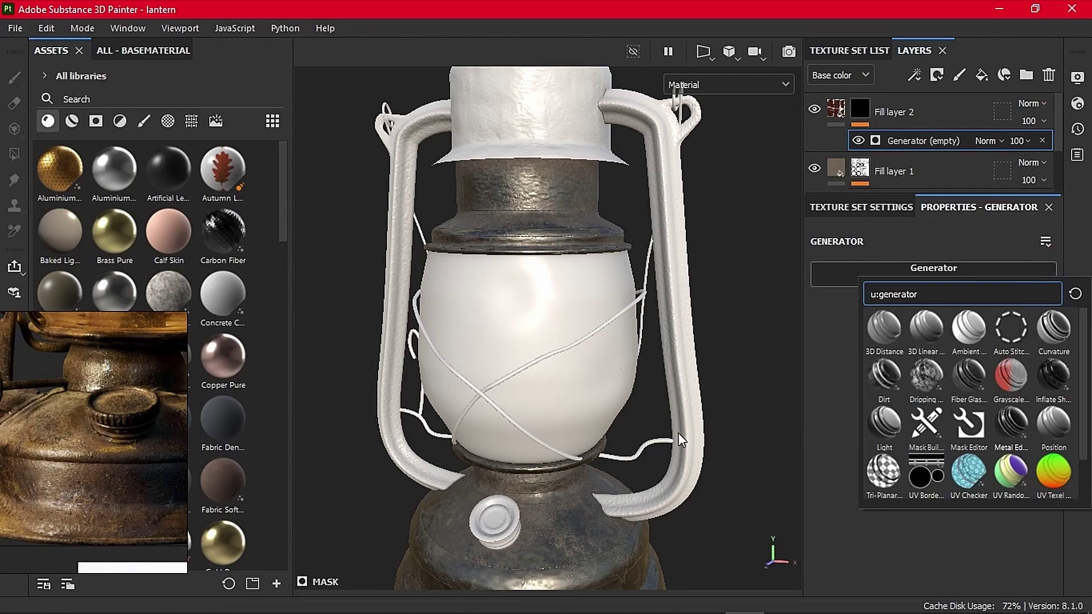
- Frame the lantern base to inspect the Metal Edge Wear on Fill layer 2
scroll(590, 429, "up", 3)
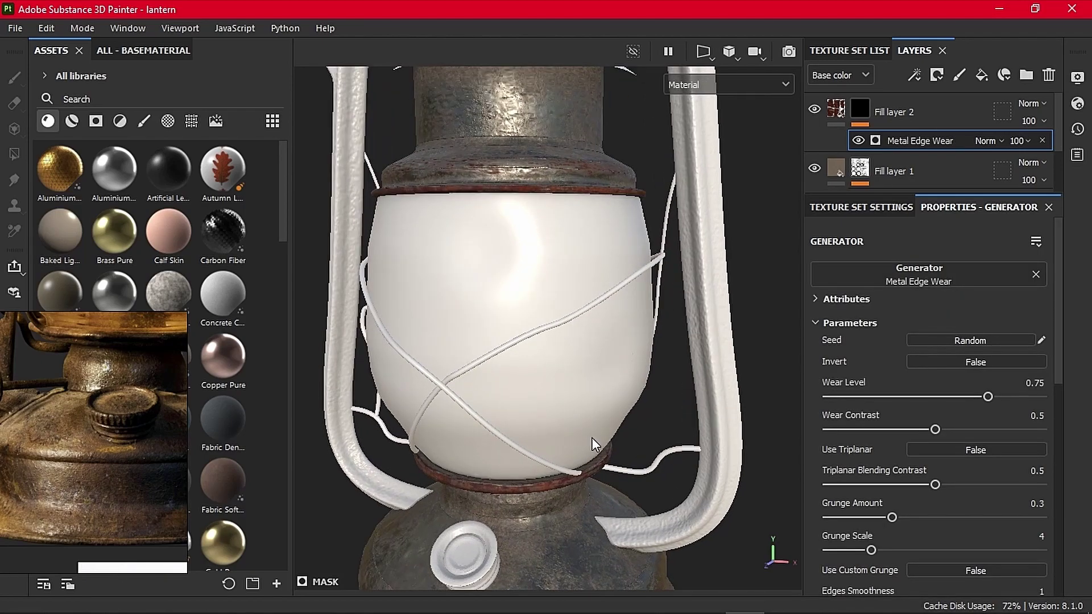
middle_click_drag(592, 442, 577, 210, "alt")
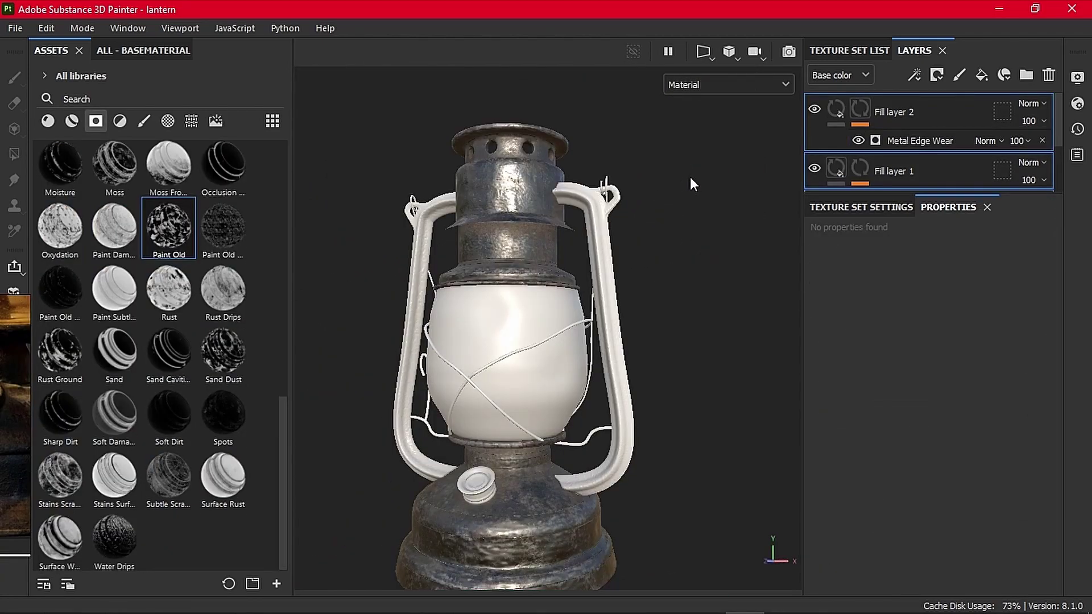
scroll(694, 177, "up", 3)
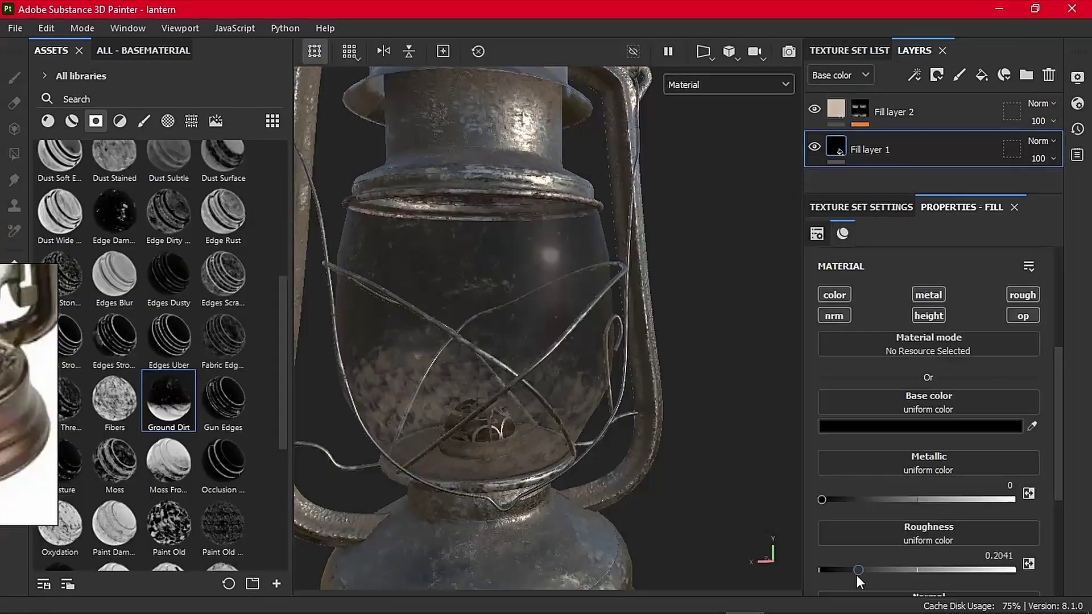
- Set the lantern glass roughness to about 0.19 and inspect the glass up close
left_click_drag(856, 570, 856, 571)
left_click_drag(547, 366, 514, 373, "alt")
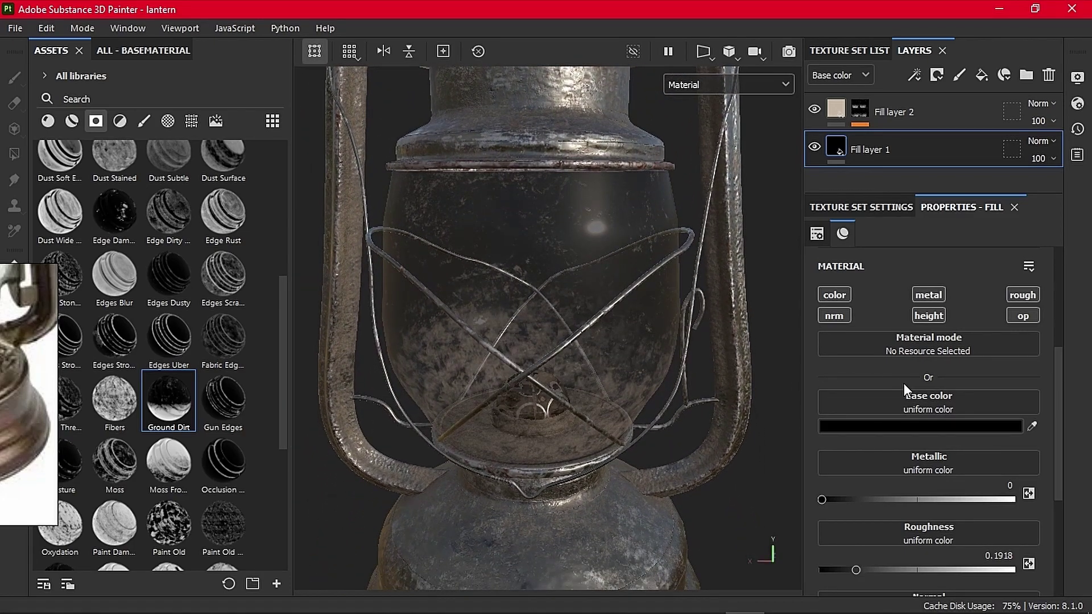
mouse_move(482, 339)
left_mouse_down("alt")
mouse_move(524, 305)
mouse_move(537, 308)
left_mouse_up("alt")
- Raise Fill layer 2's Mask Editor Global Balance to 0.9 for glass grime
left_click(859, 109)
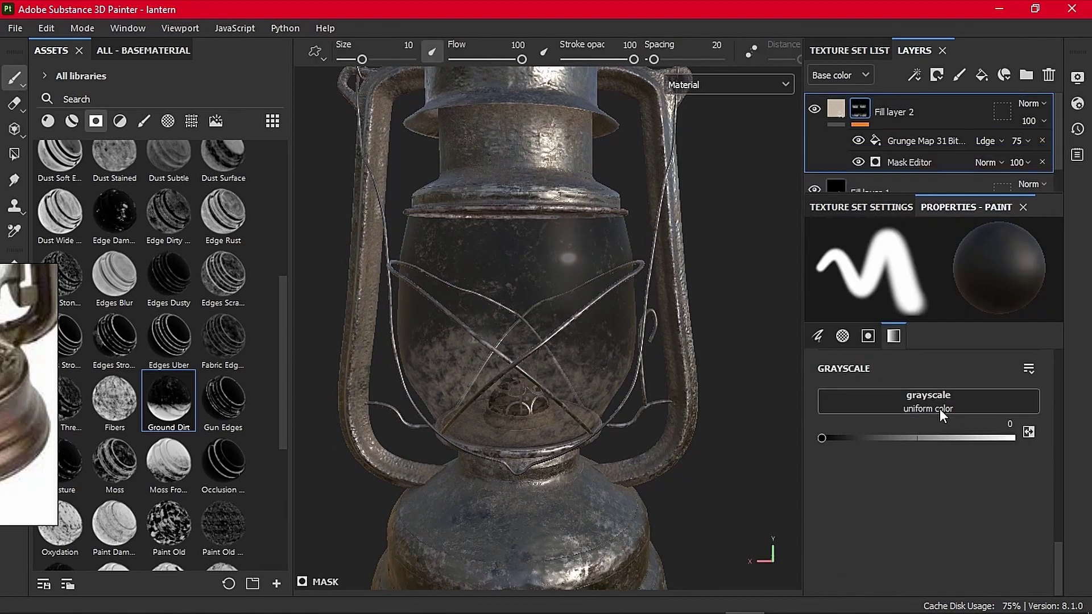
left_click(896, 165)
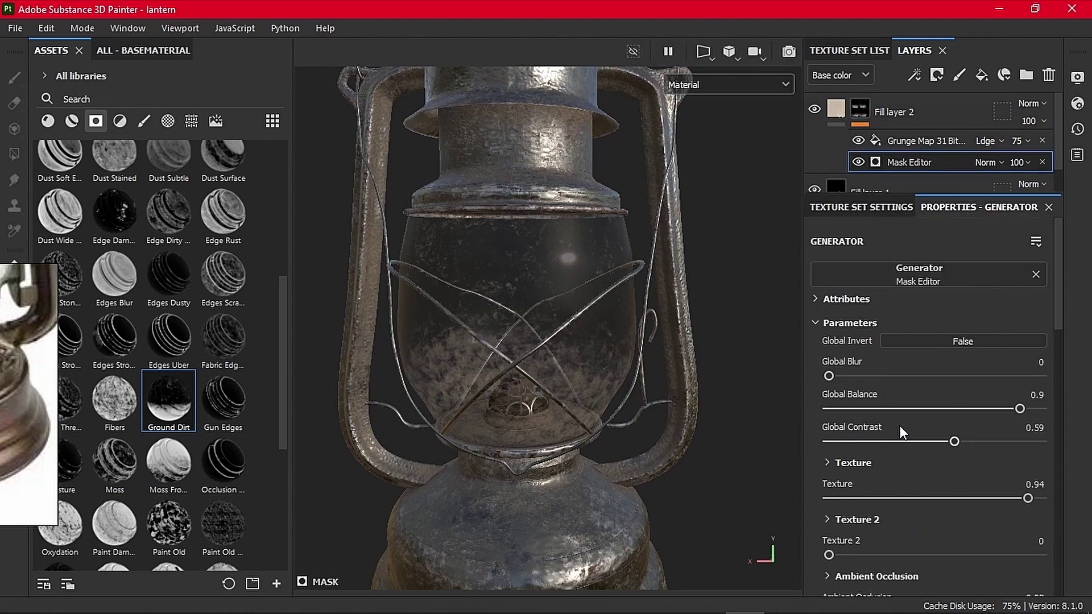
left_click_drag(1020, 409, 1040, 409)
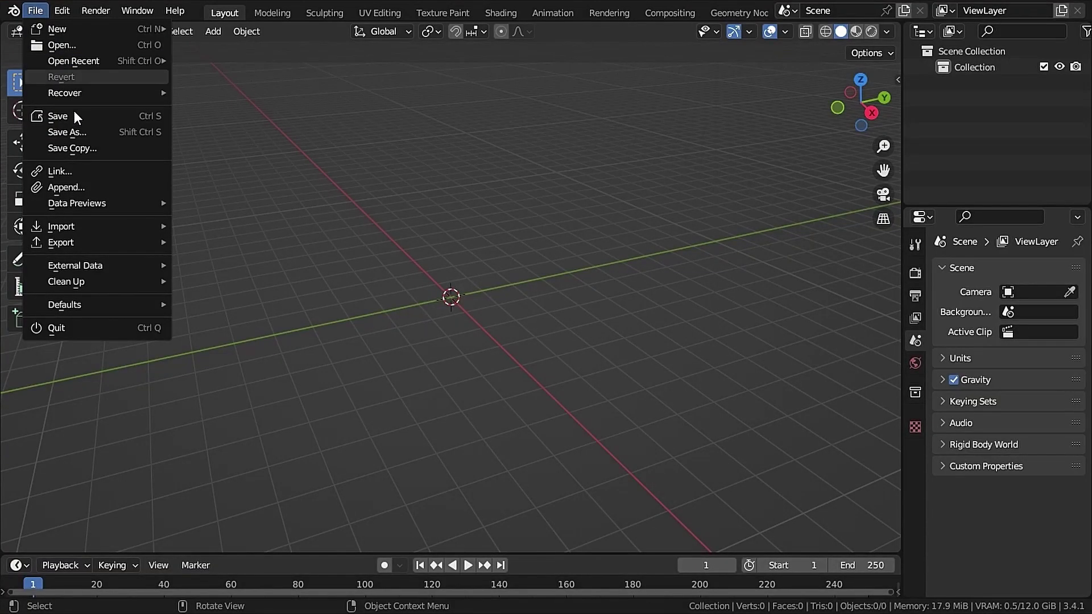
- Scale the lantern down to 0.073, roughly 0.12 × 0.12 × 0.2 m
mouse_move(74, 200)
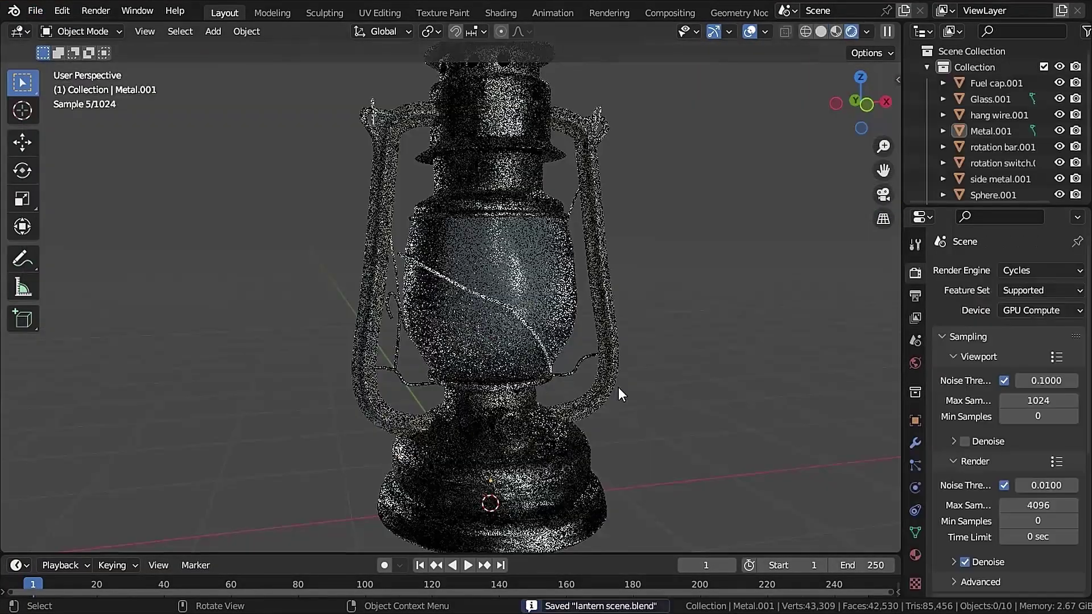
scroll(595, 310, "down", 4)
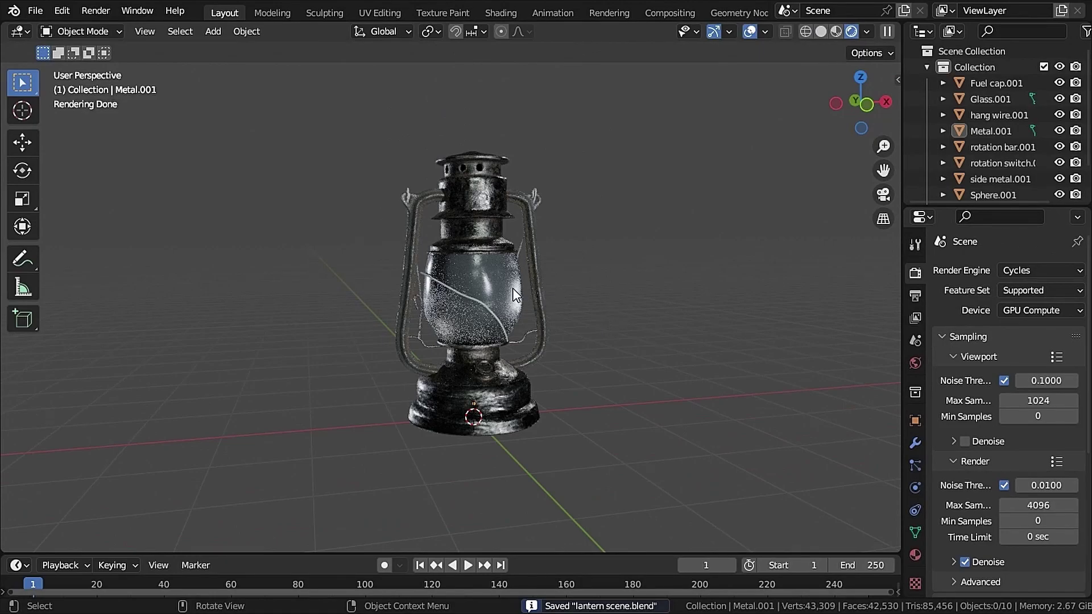
middle_click_drag(501, 299, 490, 305)
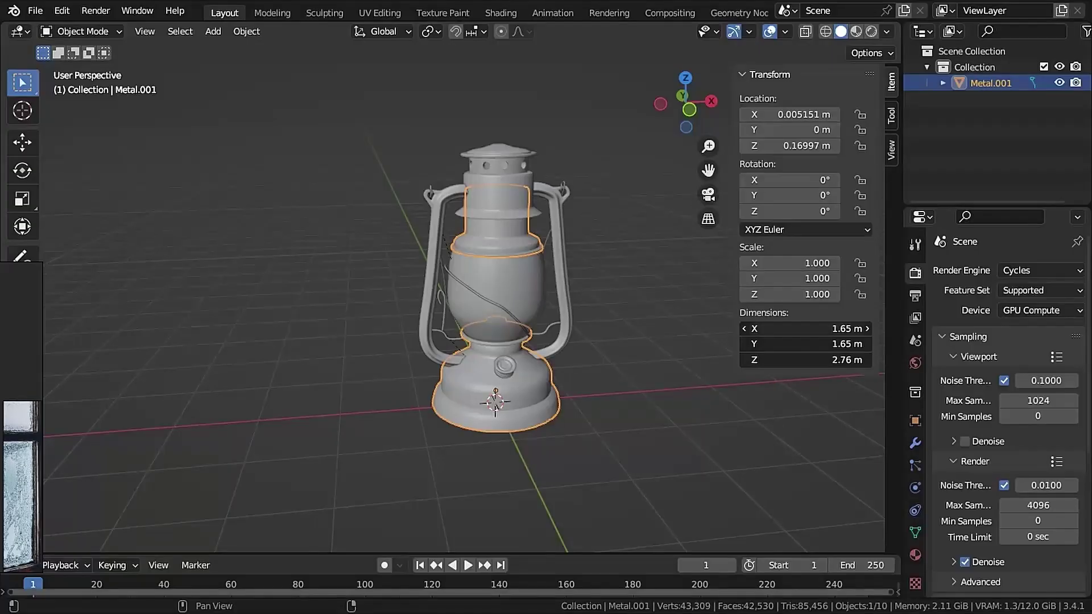
key("s")
left_click(487, 395)
scroll(487, 394, "up", 5)
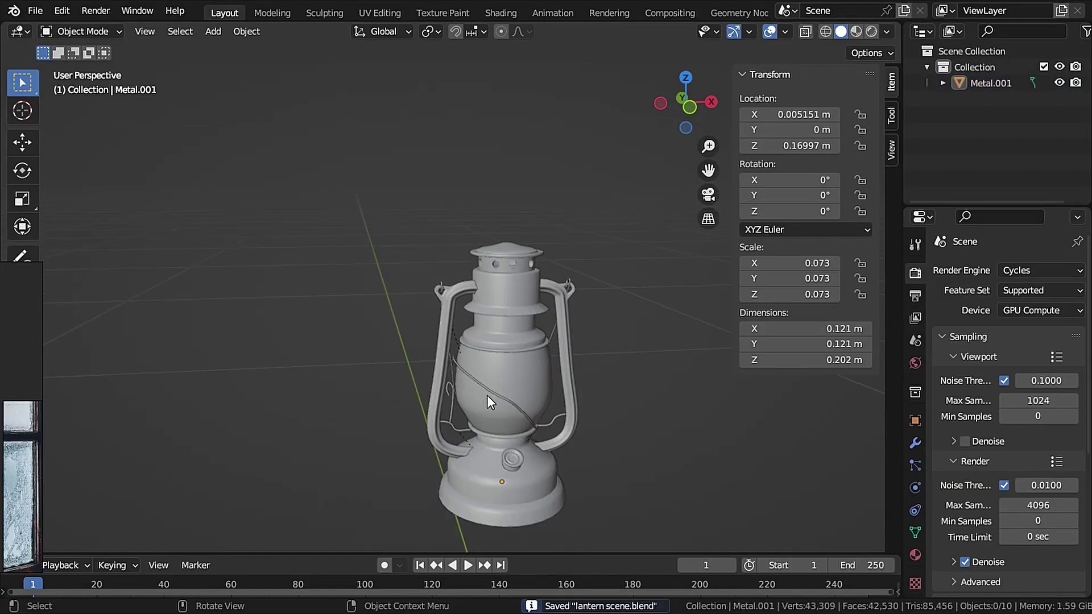
middle_click_drag(287, 335, 438, 506)
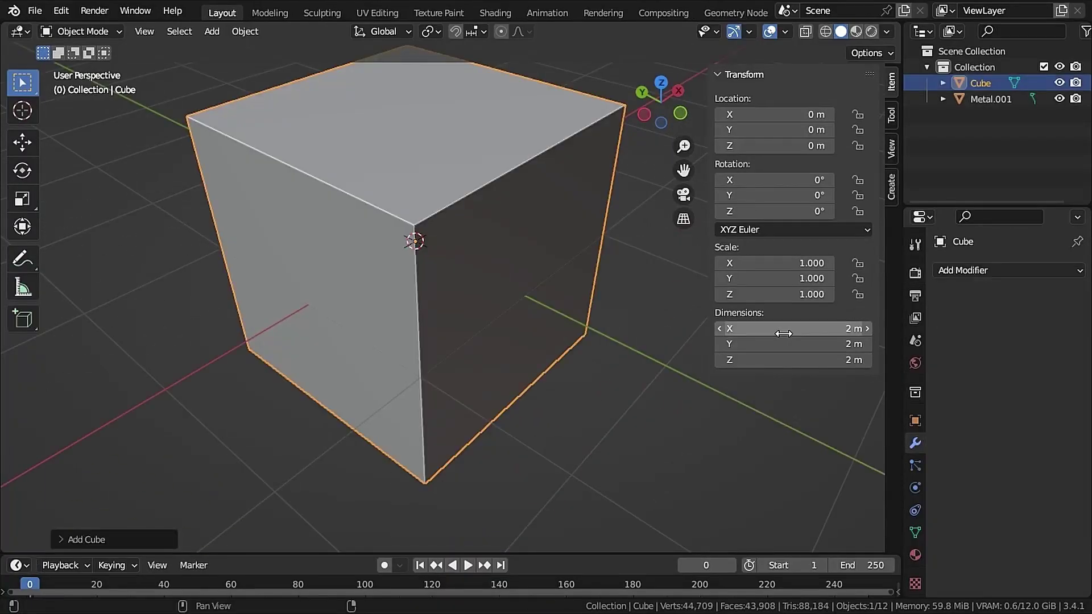
- Set the cube's dimensions to 10 ft × 10 ft × 9 ft
left_click(785, 329)
type("10\"")
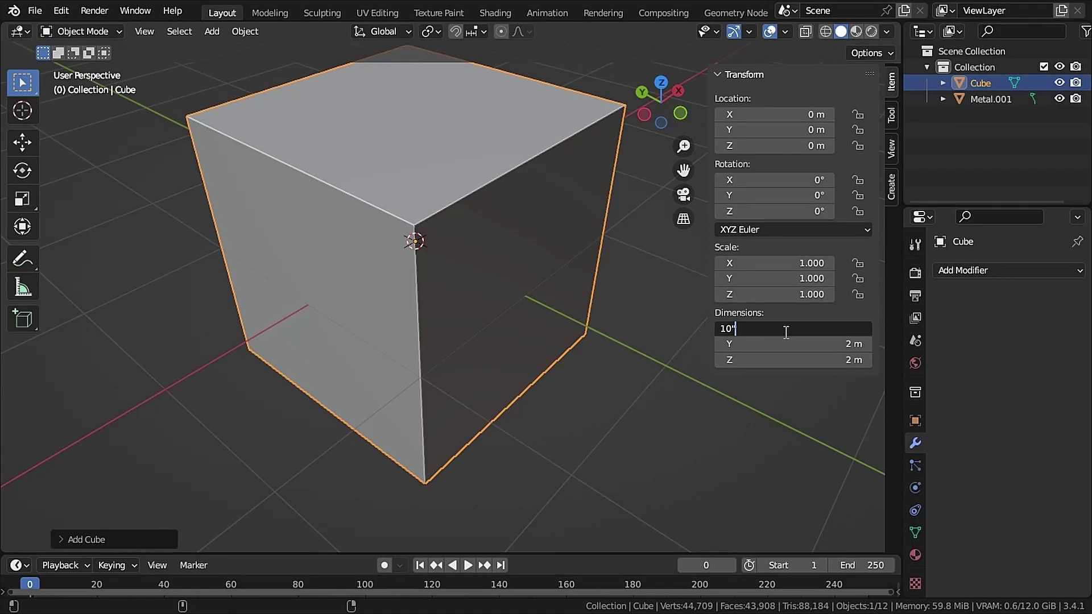
key("Return")
left_click(786, 328)
type("10'")
key("Return")
left_click(788, 344)
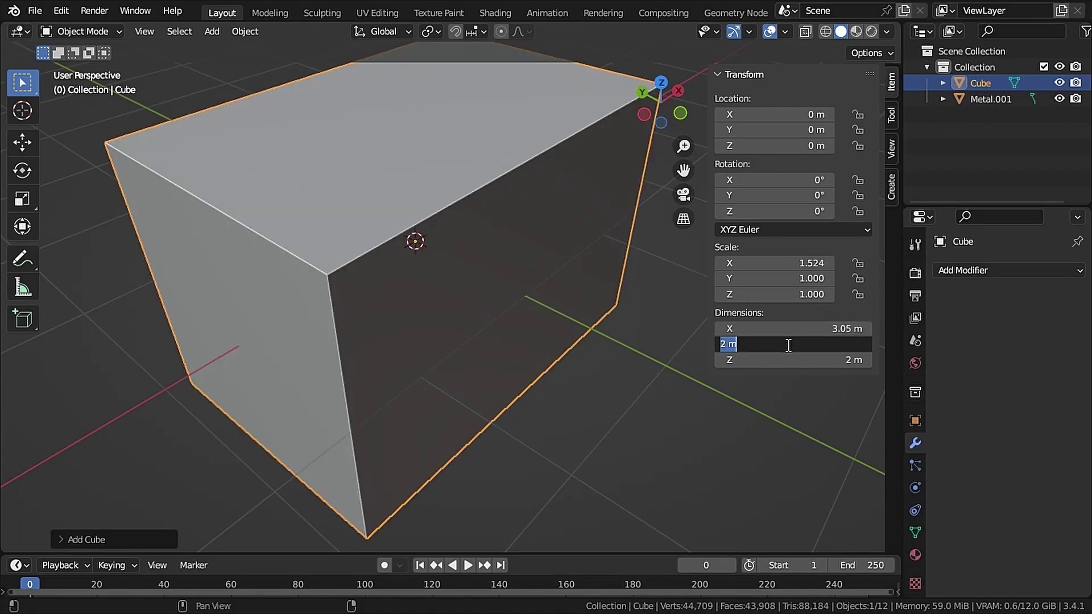
type("10'")
key("Return")
scroll(514, 295, "down", 3)
left_click(741, 360)
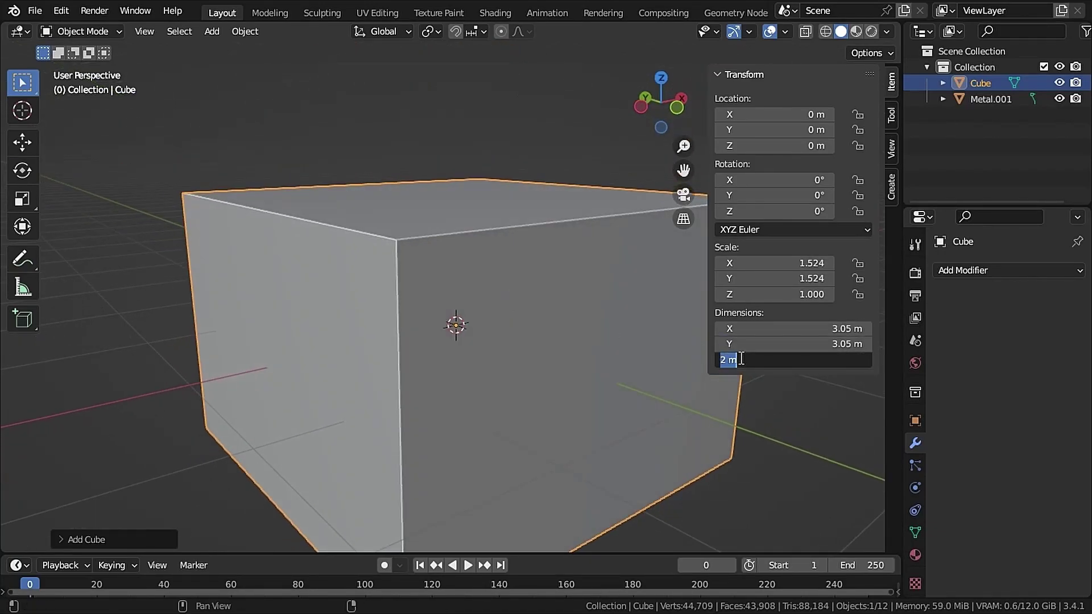
type("9'")
key("Return")
scroll(605, 354, "up", 3)
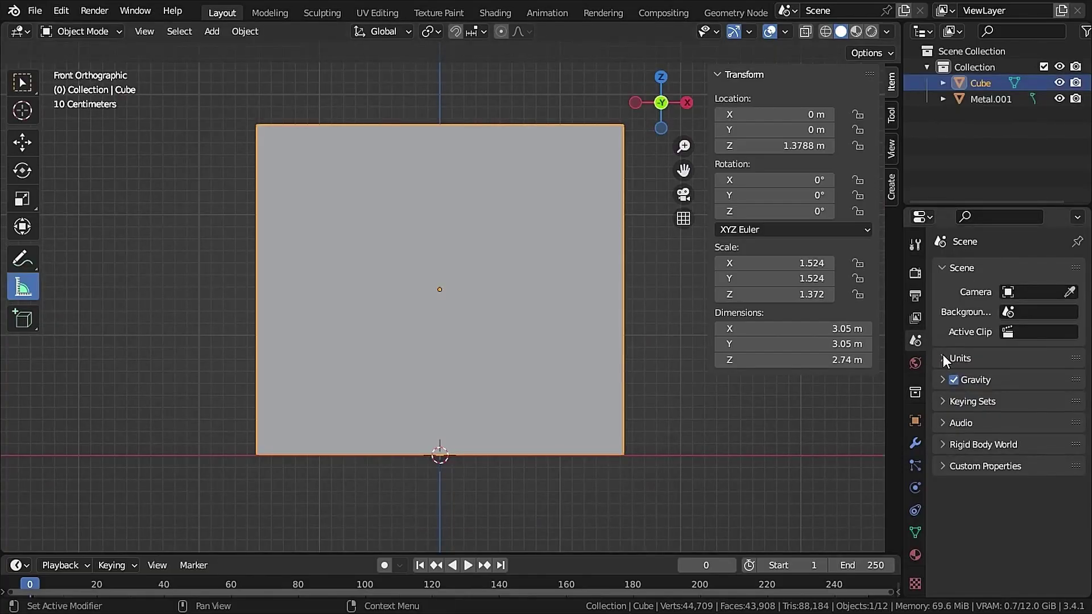
- Switch the scene unit system to Imperial
left_click(944, 357)
left_click(1053, 381)
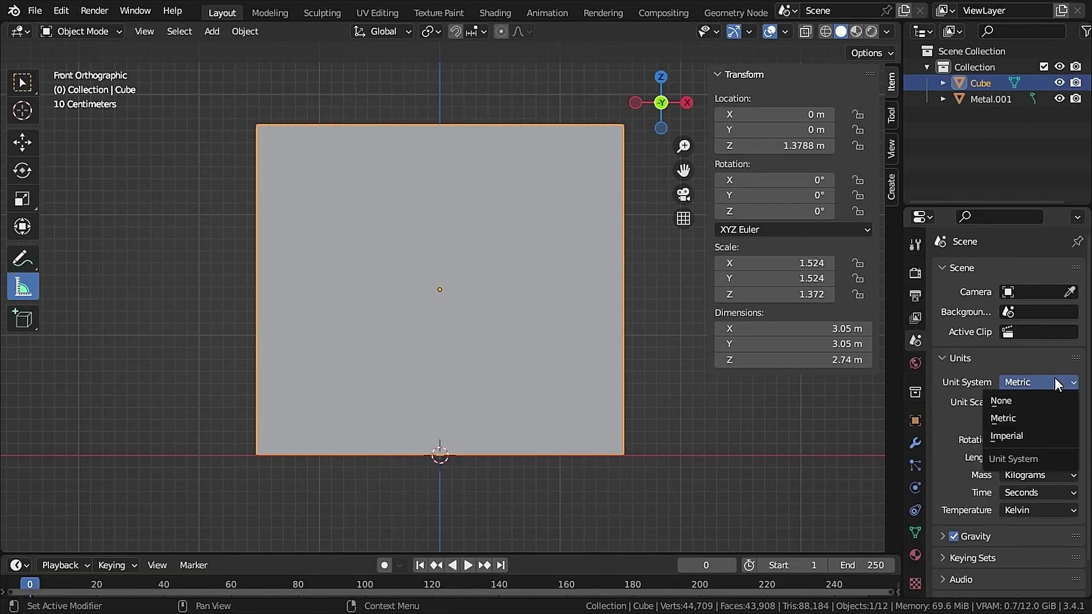
left_click(1019, 435)
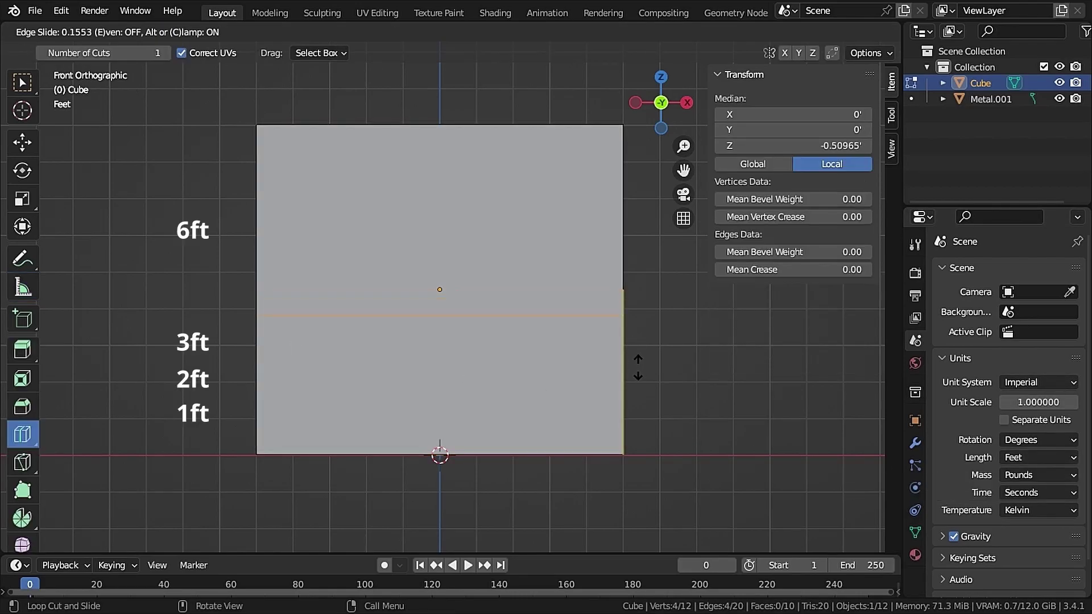
- Add horizontal and vertical loop cuts and extrude the middle-left wall face inward as a window
left_click_drag(638, 368, 641, 395)
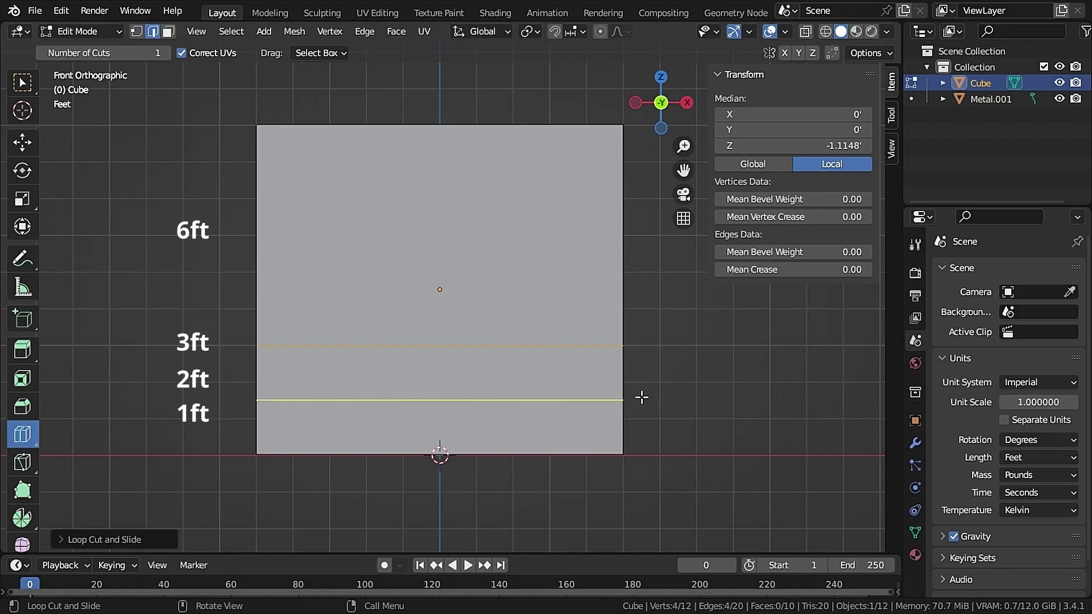
left_click(262, 241)
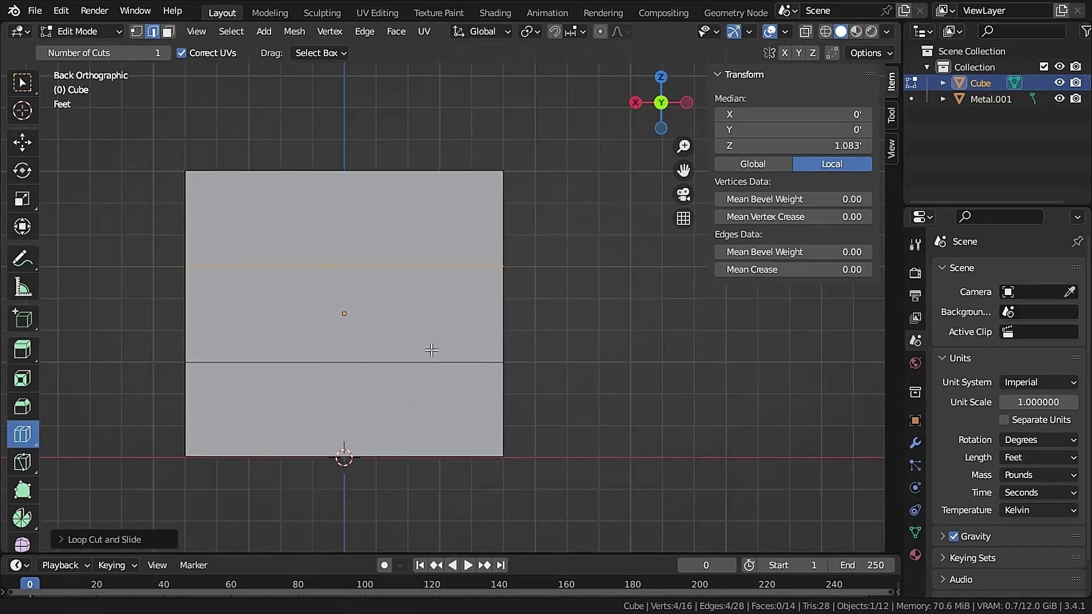
left_click_drag(365, 366, 422, 373)
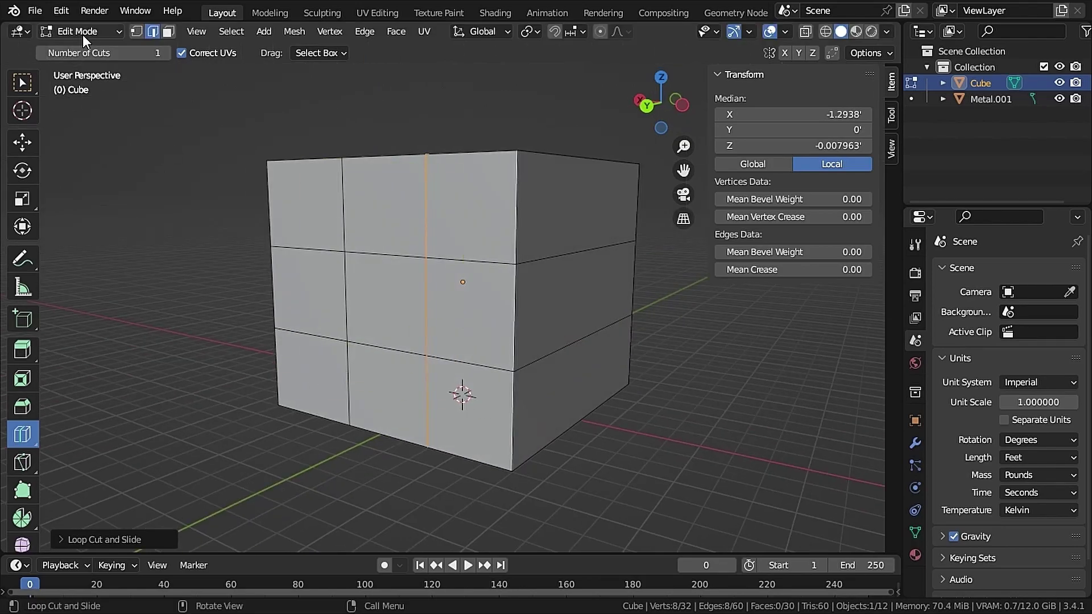
left_click(371, 306)
left_click(370, 306)
scroll(371, 306, "up", 5)
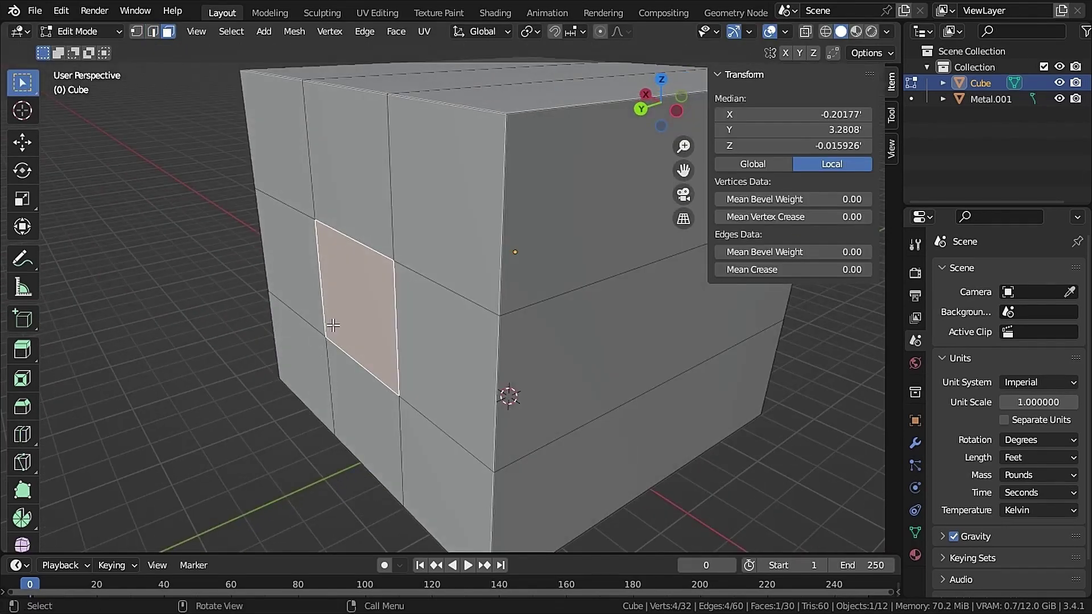
key("e")
left_click(353, 278)
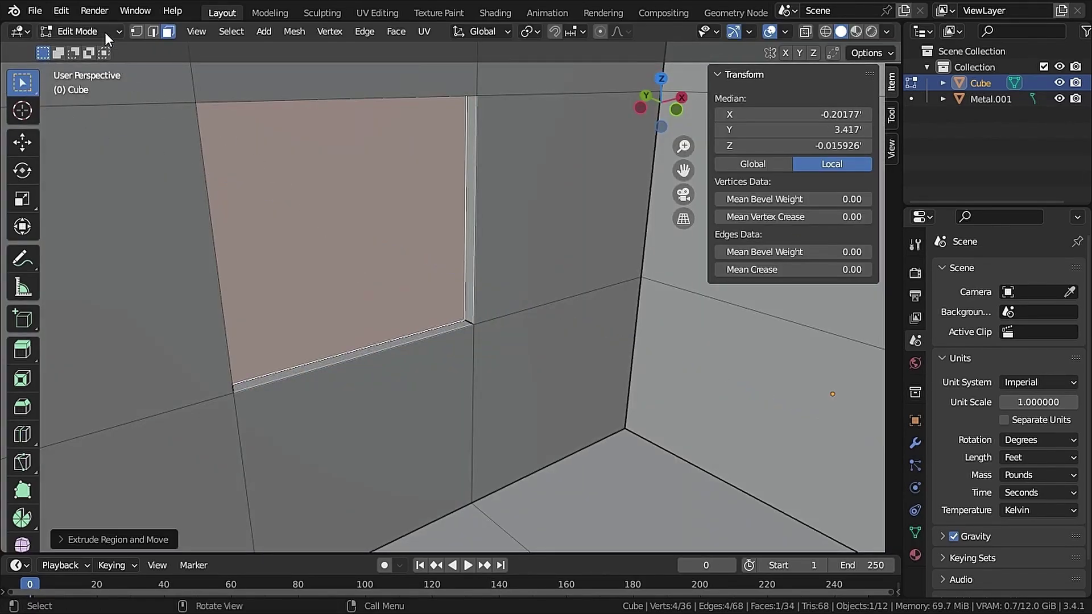
key("Tab")
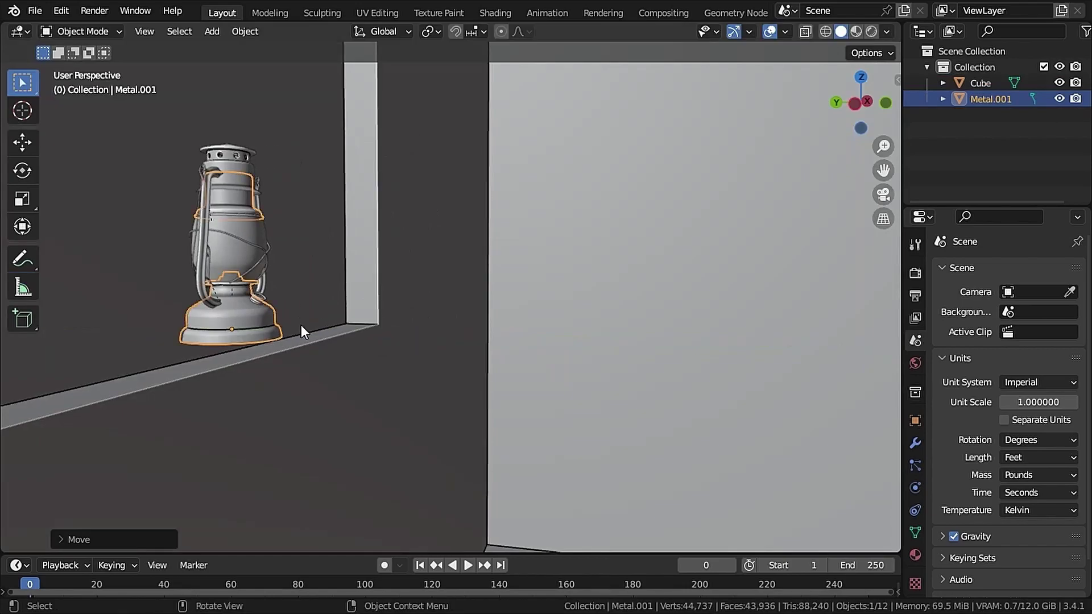
- Move the lantern along Z and Y onto the window sill
key("g")
key("z")
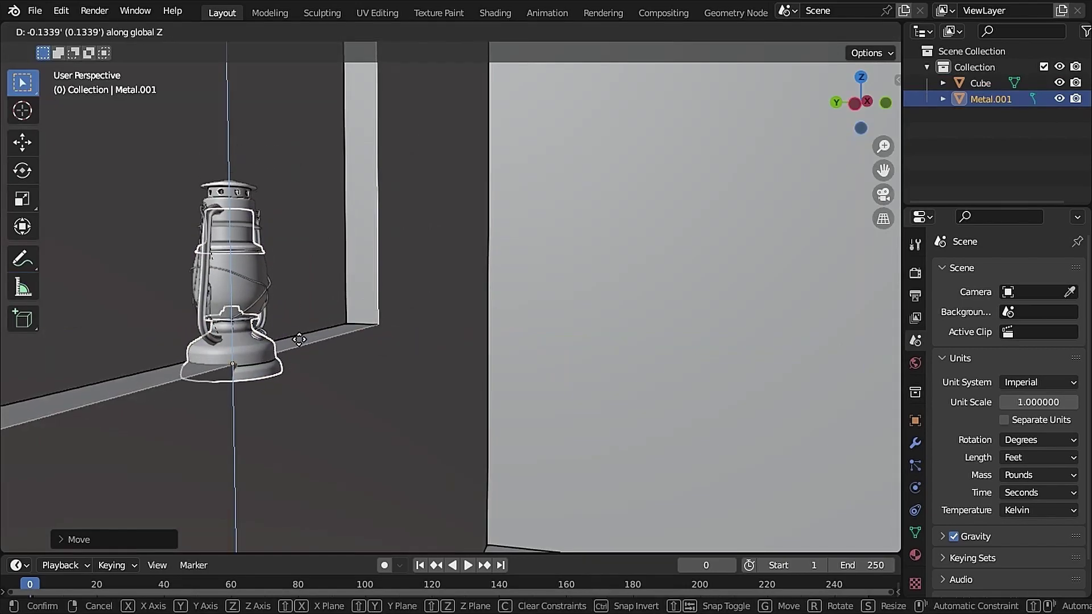
key("y")
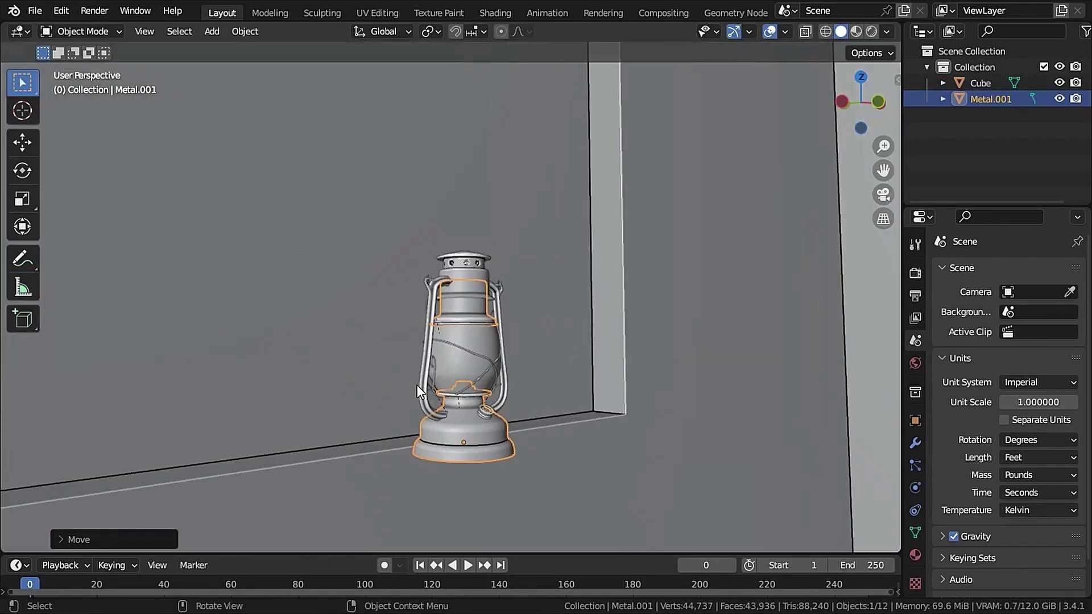
- Add a camera aligned to the view and pull it back to frame the lantern
left_click(211, 31)
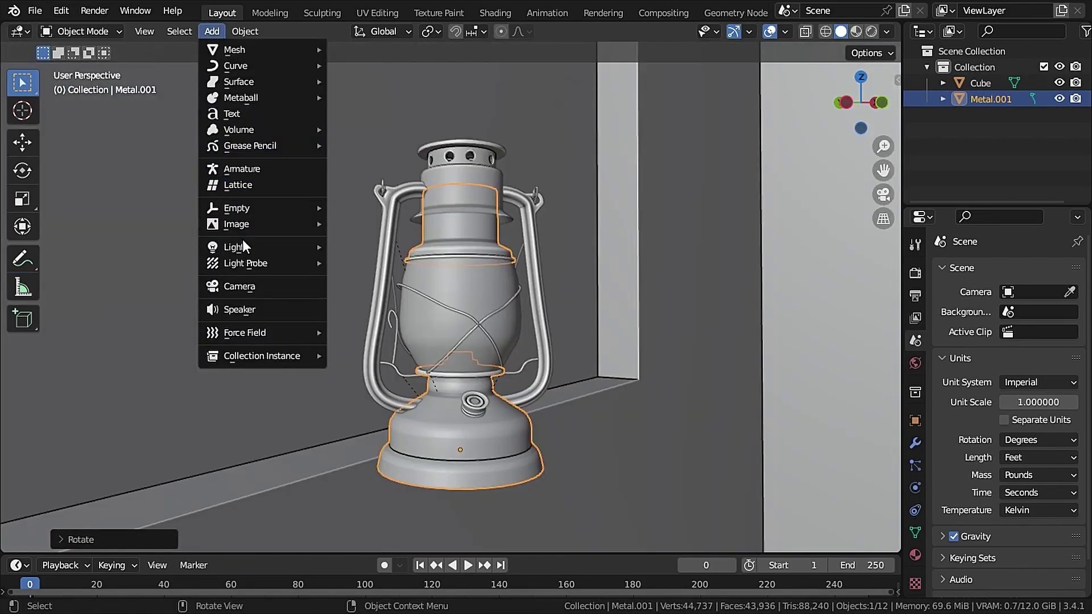
left_click(242, 286)
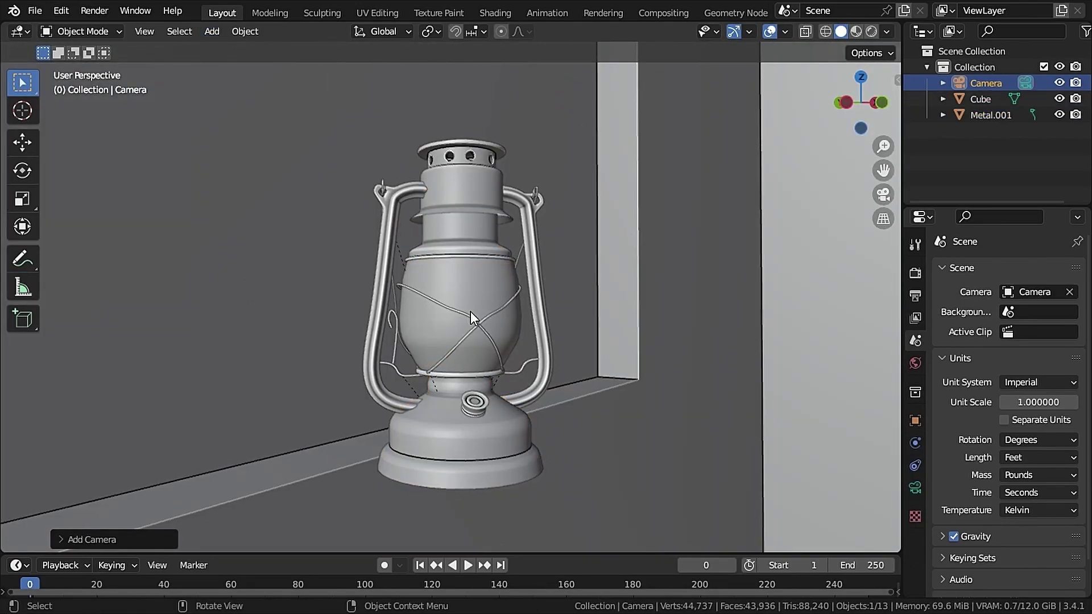
key("ctrl+alt+KP_0")
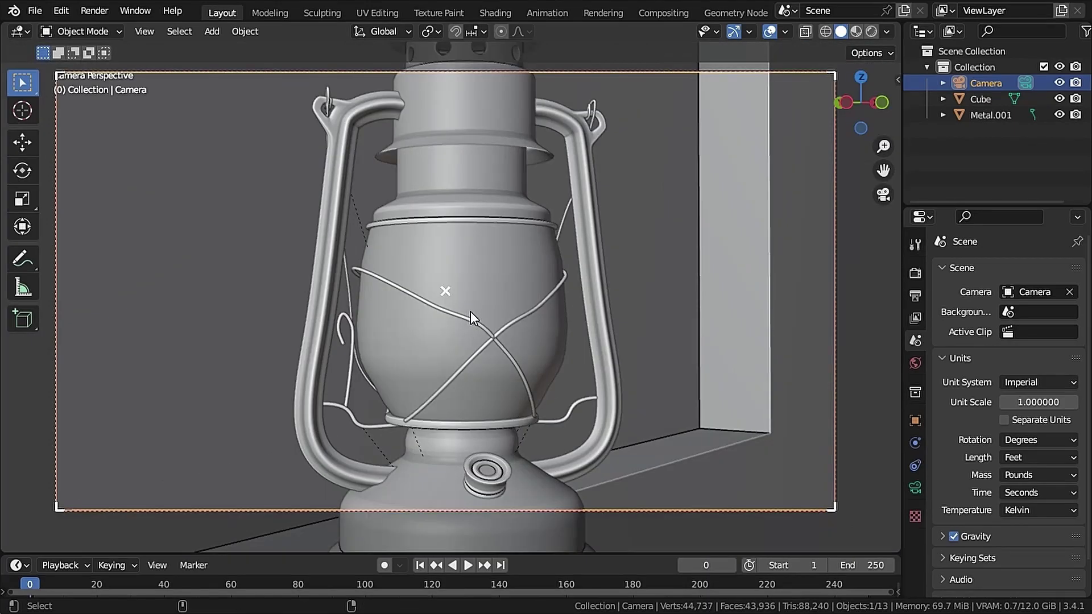
key("g")
key("z")
key("z")
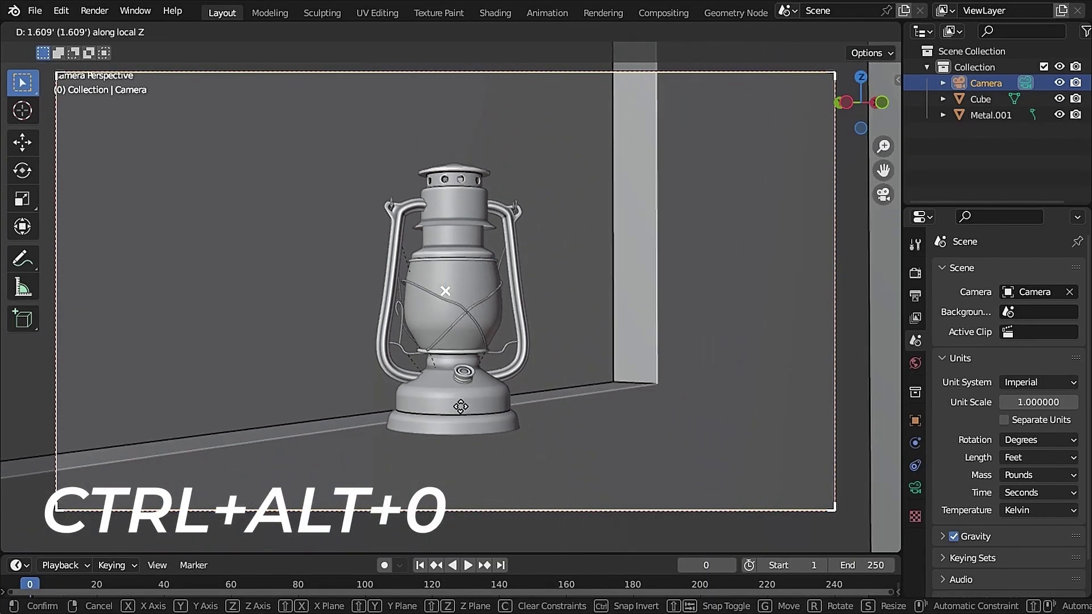
left_click(462, 405)
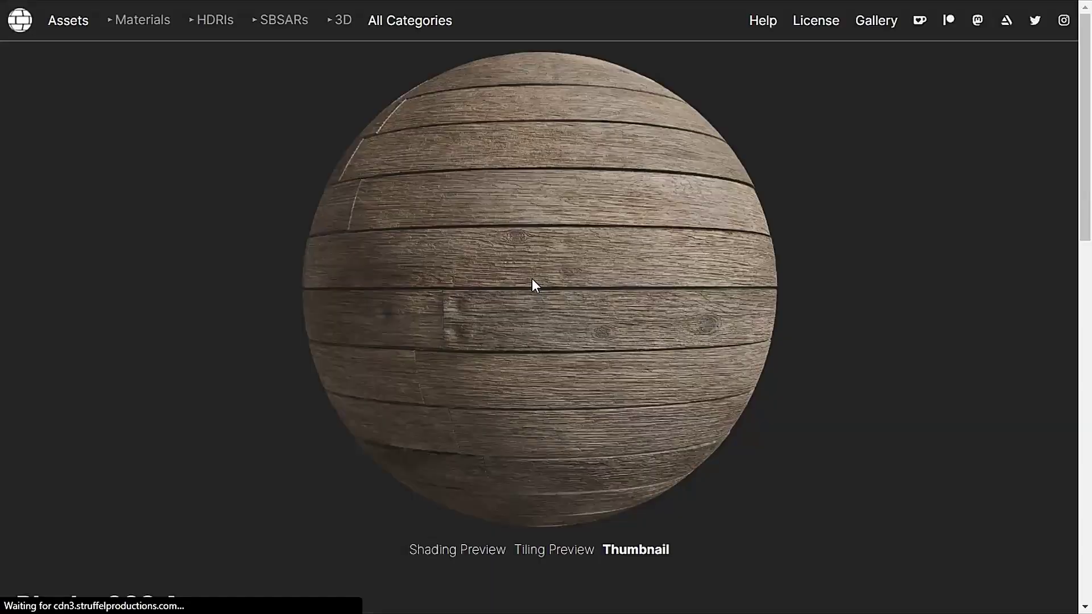
- Scroll down the Planks 023 A page to its JPG and PNG download sizes
scroll(575, 335, "down", 3)
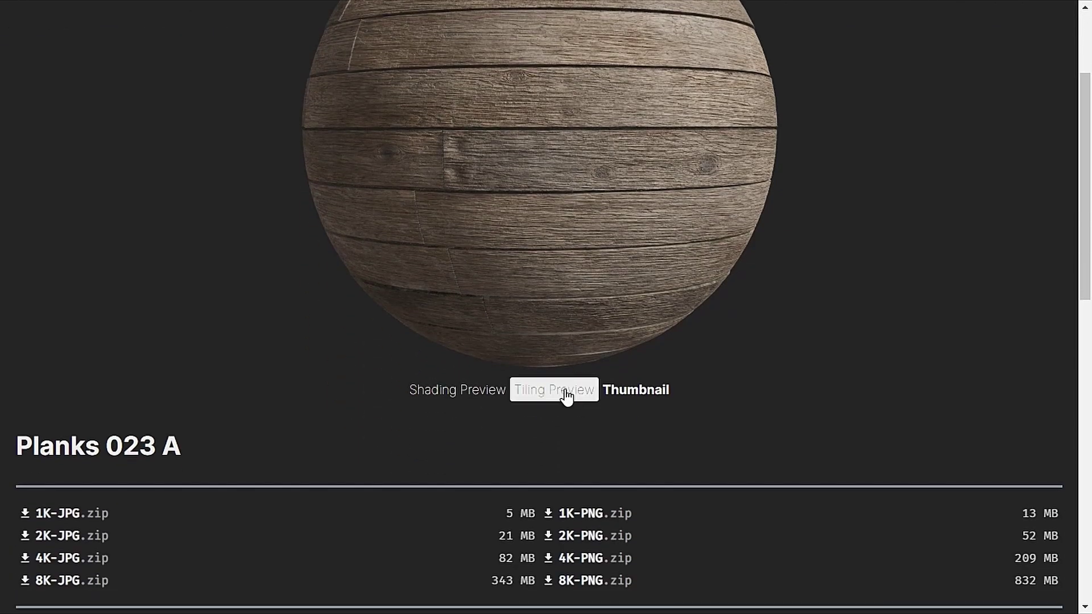
scroll(567, 397, "down", 3)
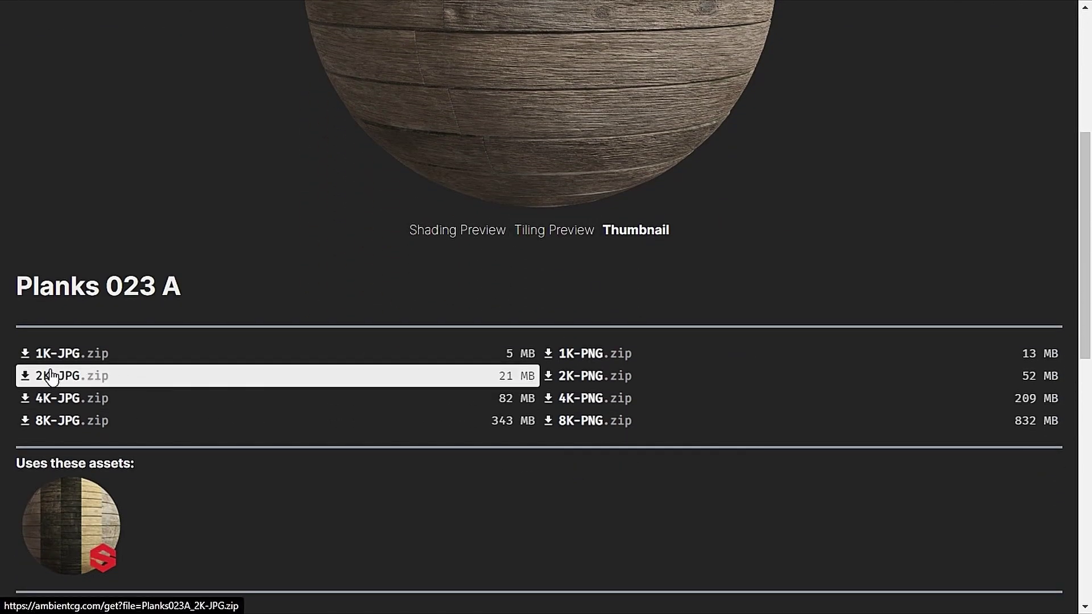
mouse_move(42, 383)
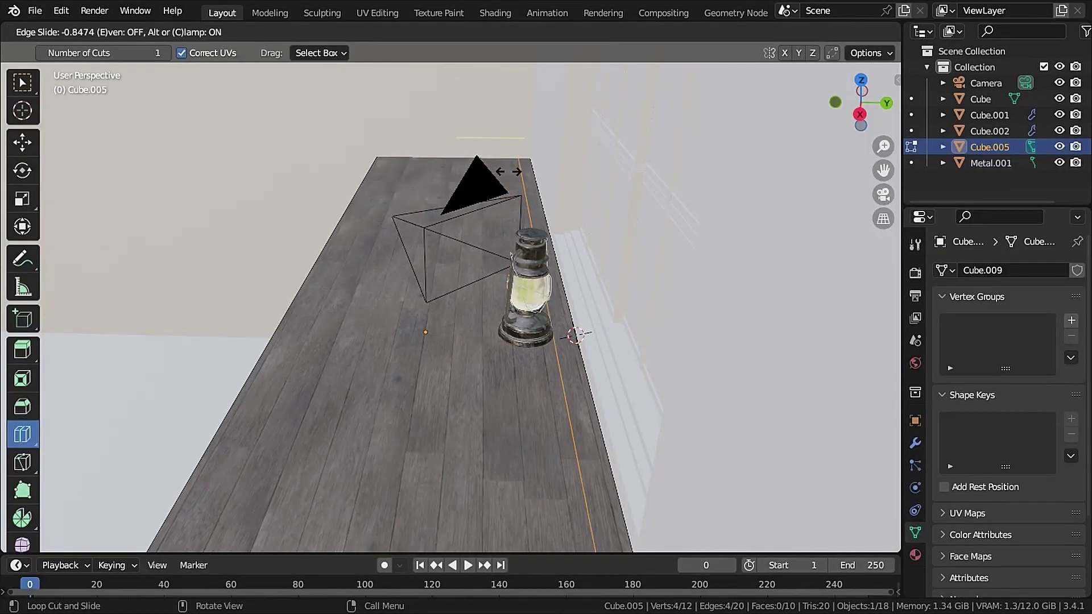
- Add an edge loop along the shelf plank and slide it into place
left_click(532, 174)
key("g")
key("g")
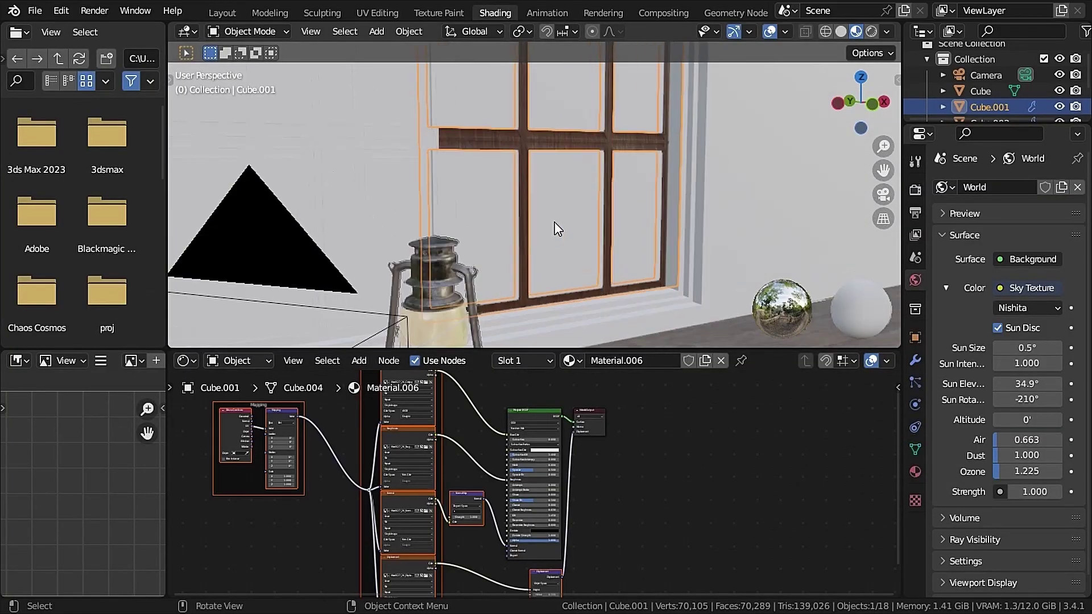
scroll(556, 226, "up", 5)
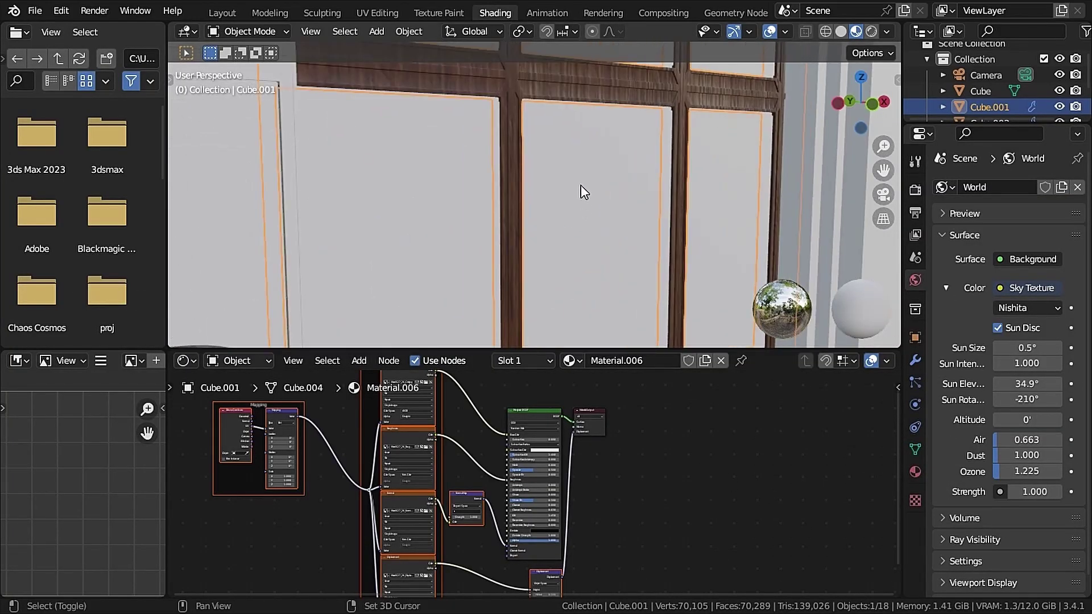
scroll(576, 224, "up", 4)
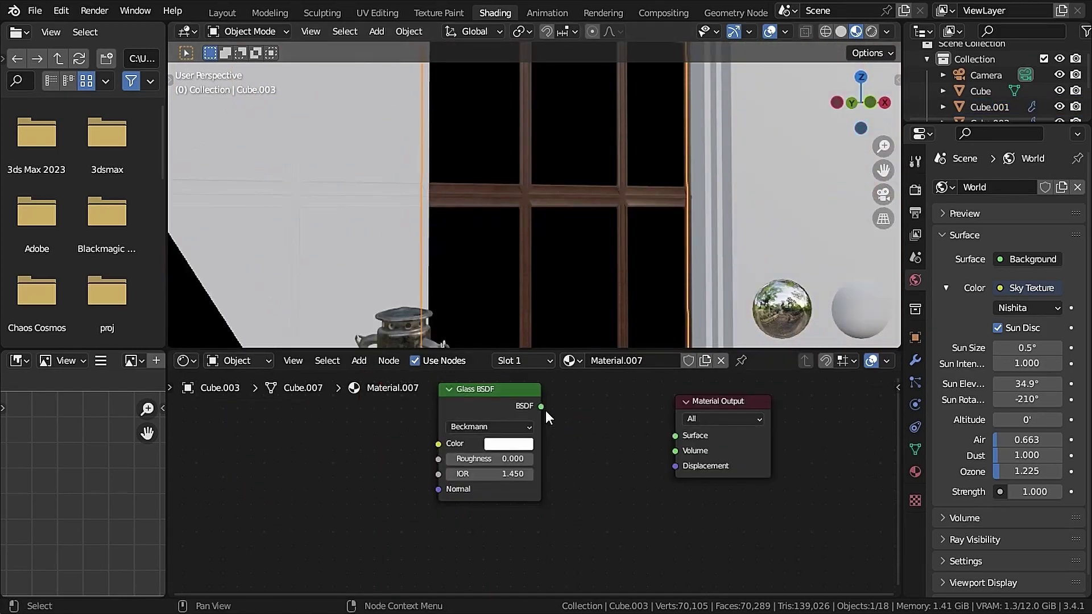
- Connect Glass BSDF to Surface, drive Roughness with Noise Fac, and set noise scale 4.1
left_click_drag(541, 406, 675, 437)
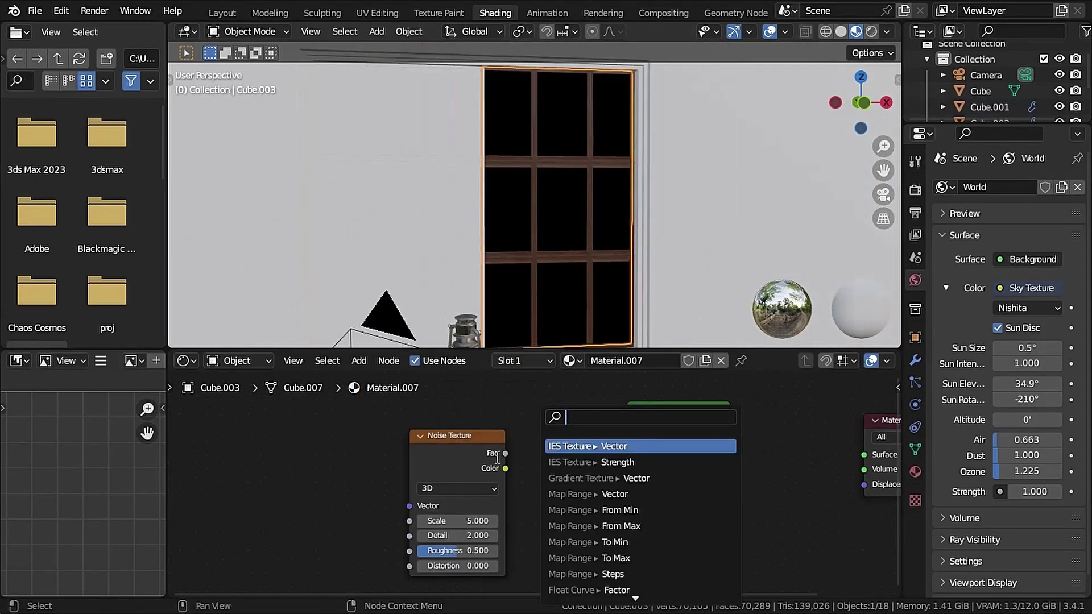
left_click_drag(506, 454, 628, 478)
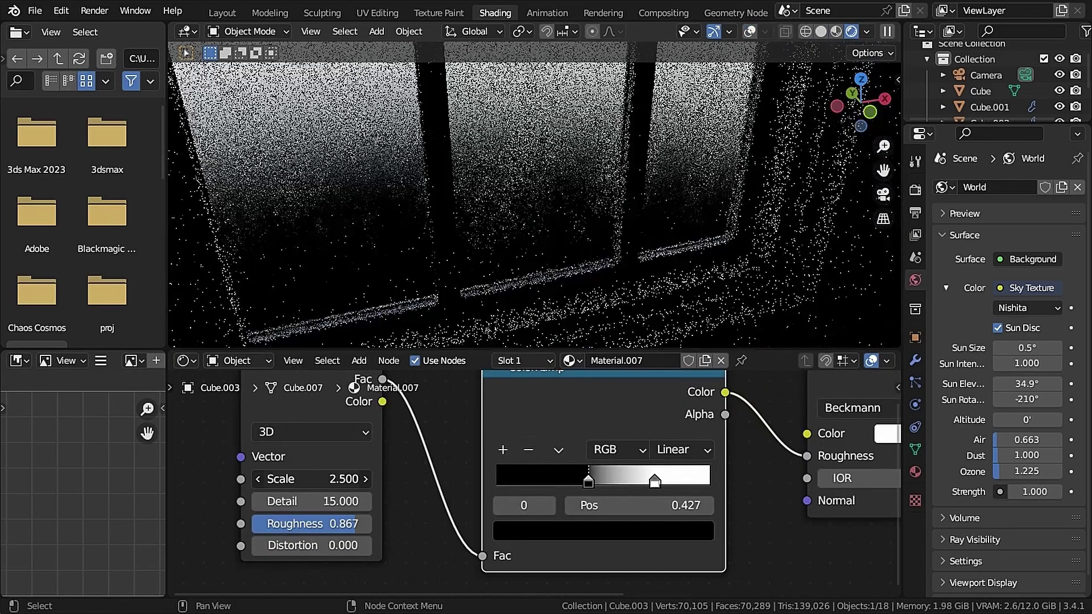
left_click_drag(312, 479, 425, 478)
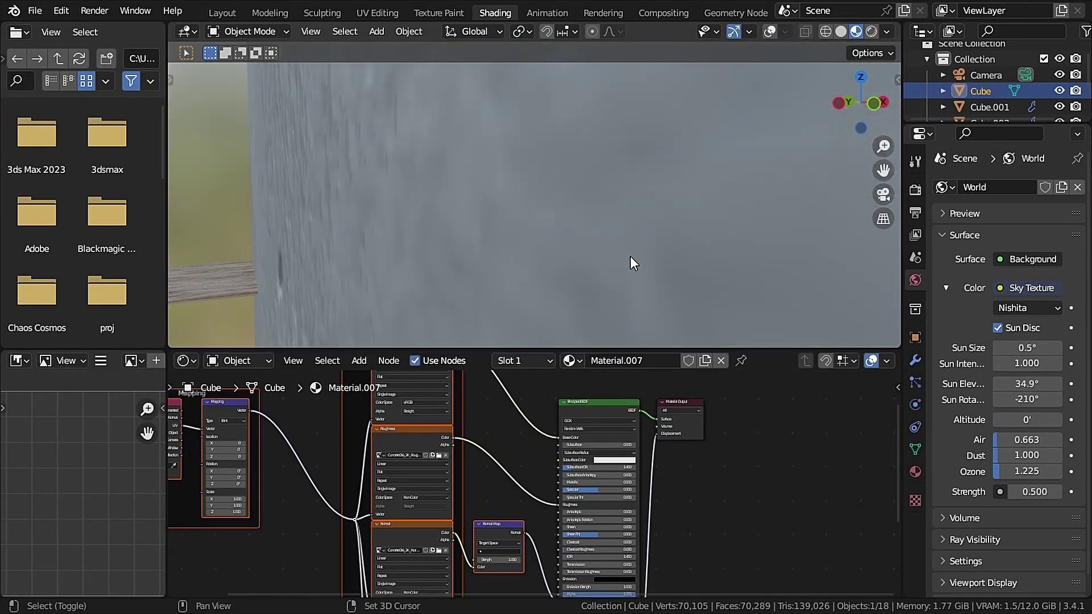
scroll(624, 242, "down", 5)
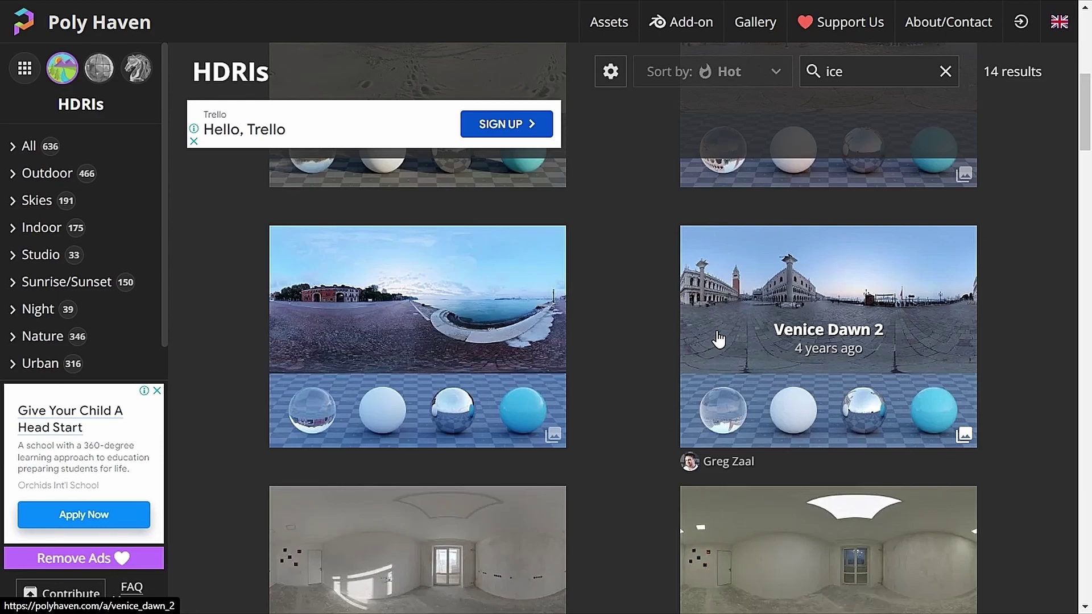
- Open the Venice Dawn 2 HDRI page from the 'ice' search results
left_click(718, 339)
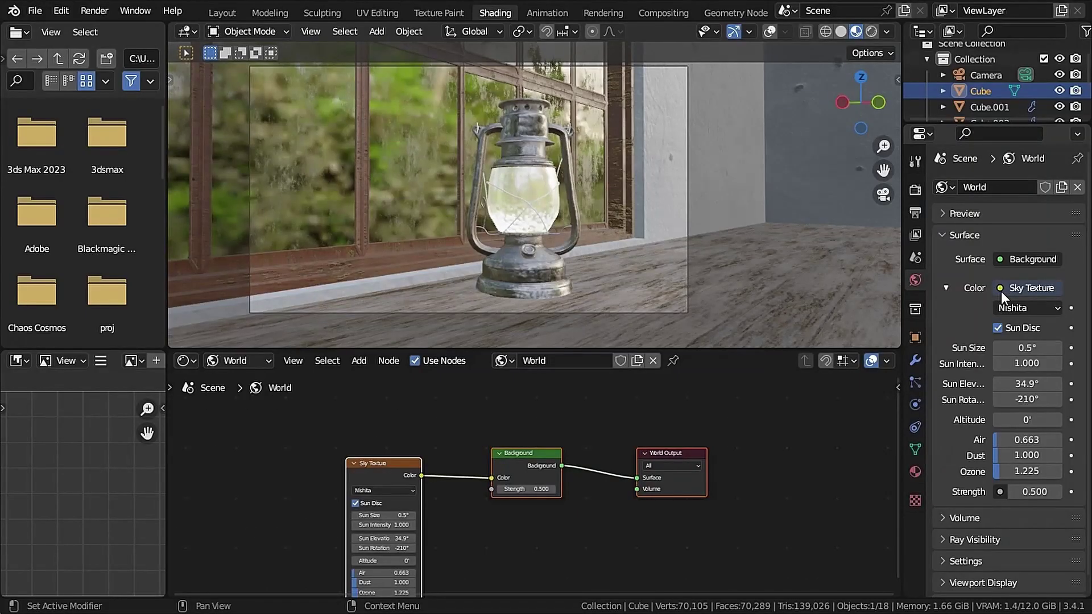
- Replace the world Sky Texture with an Environment Texture loading venice_dawn_2_2k.hdr
key("shift+a")
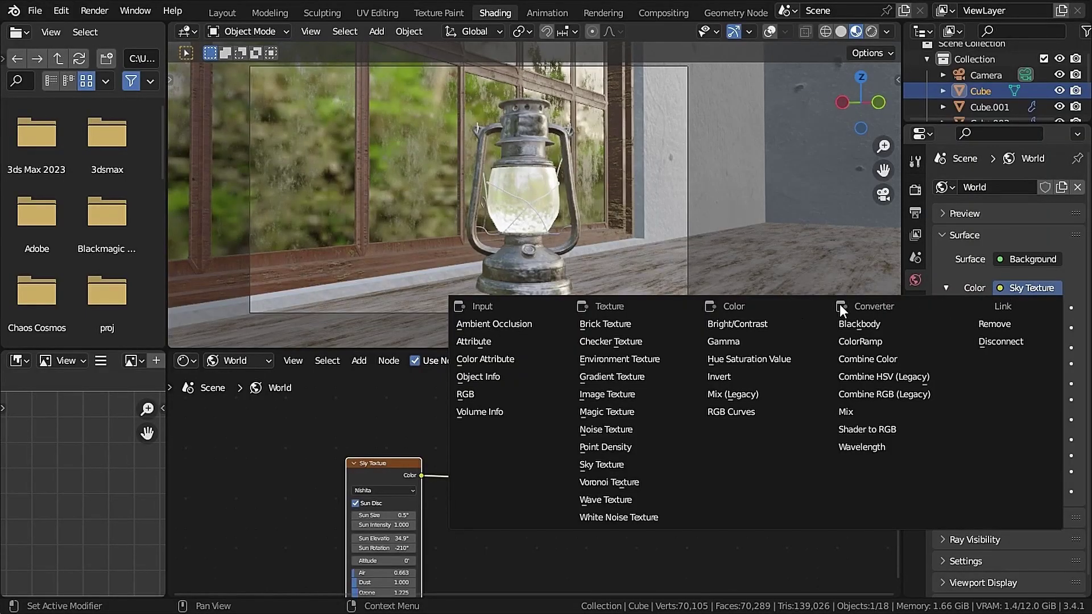
left_click(614, 357)
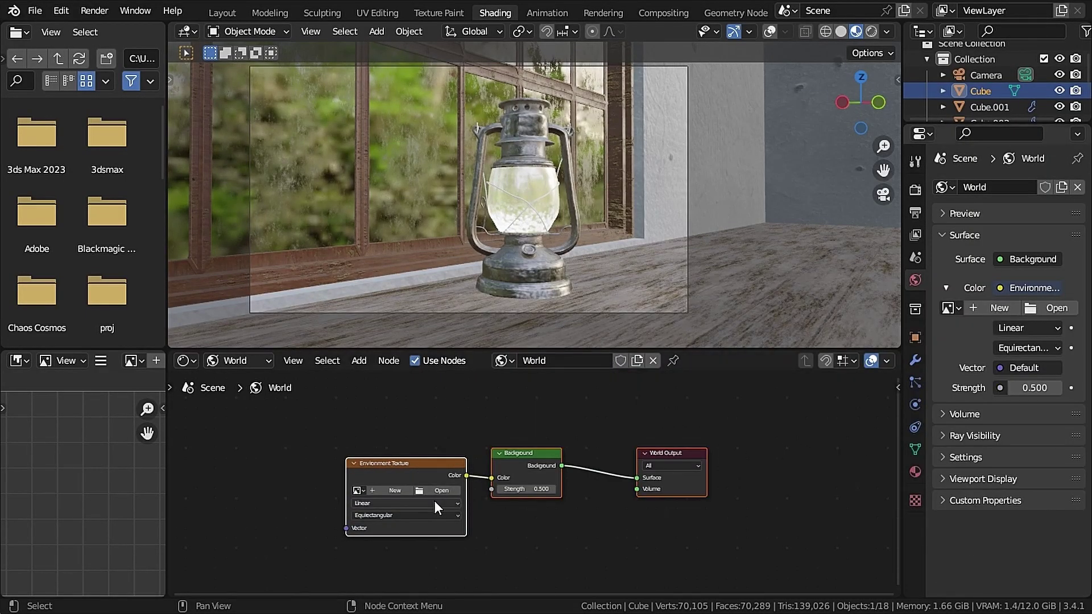
middle_click_drag(434, 500, 552, 457)
left_click(552, 456)
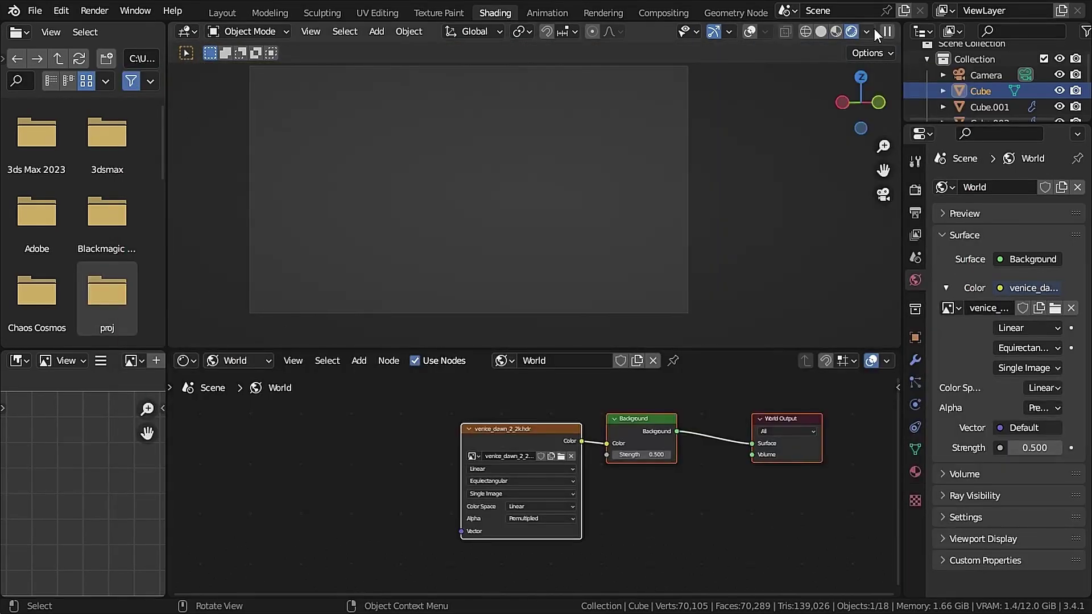
- Add mapping nodes to the world HDRI and rotate it 5.2° about Z
left_click(865, 32)
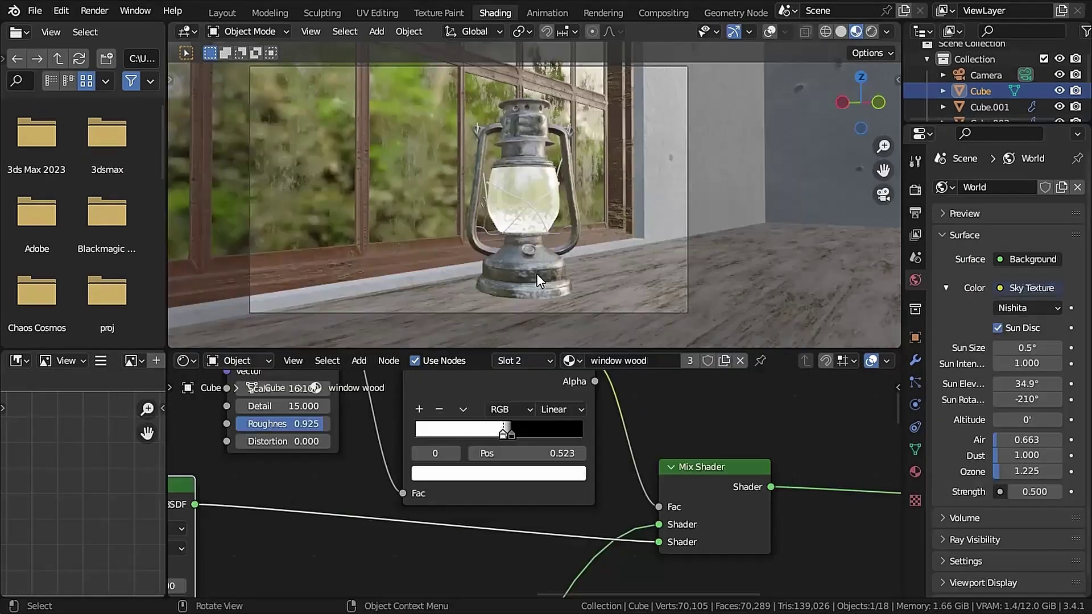
left_click(250, 362)
left_click(241, 396)
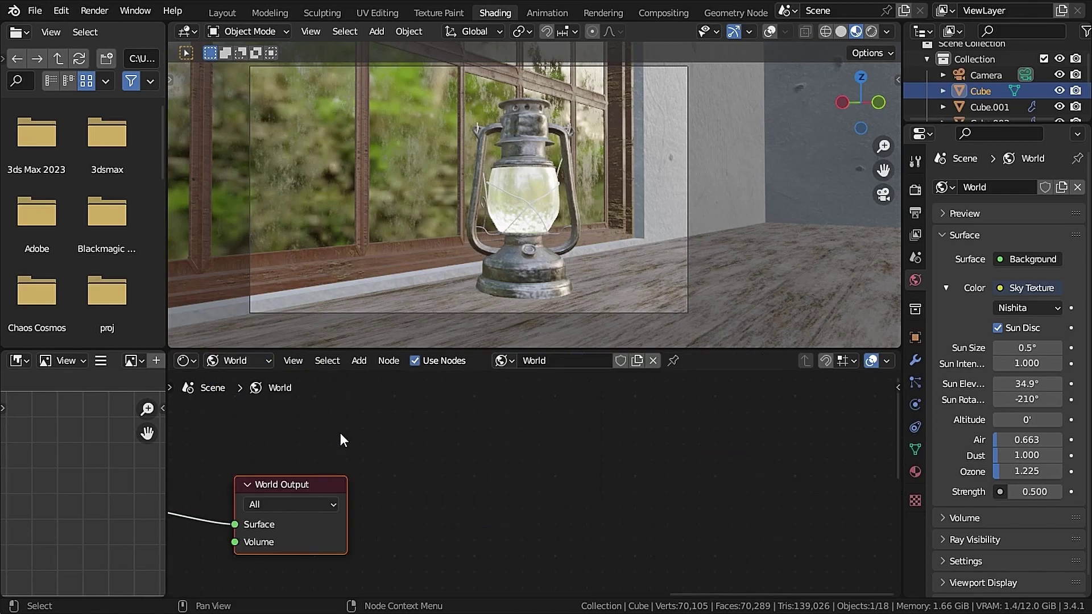
scroll(465, 456, "down", 2)
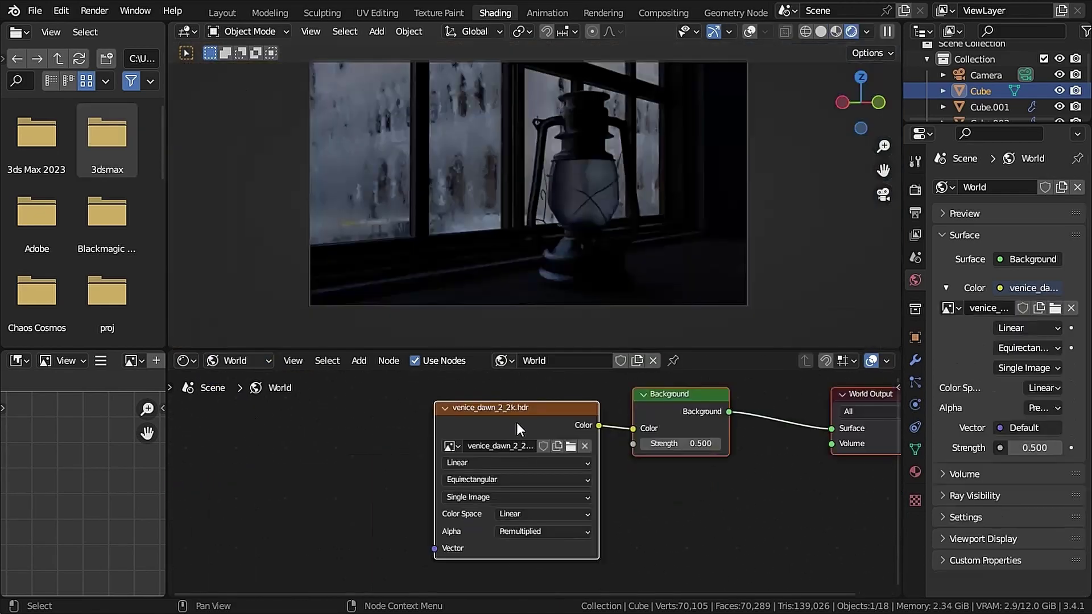
left_click(517, 428)
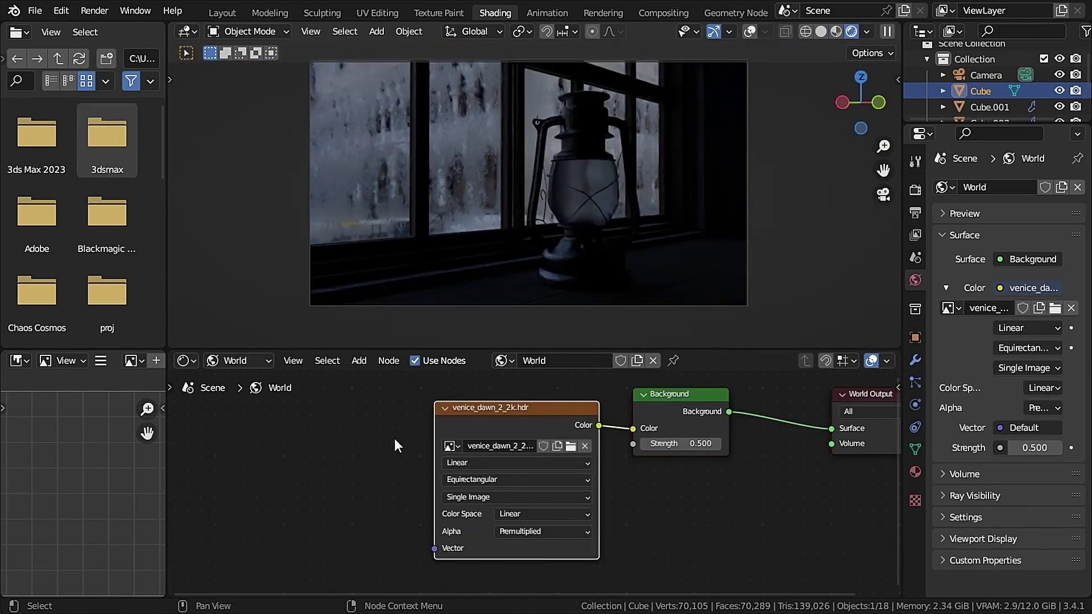
key("ctrl+t")
middle_click_drag(421, 501, 420, 424)
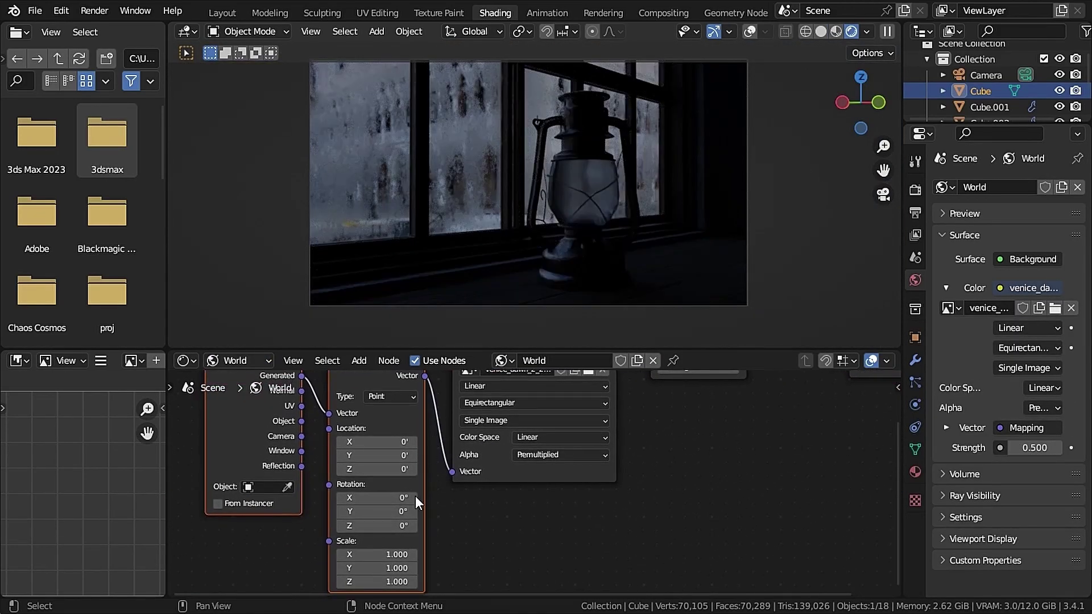
scroll(461, 478, "up", 2)
left_click_drag(398, 496, 512, 497)
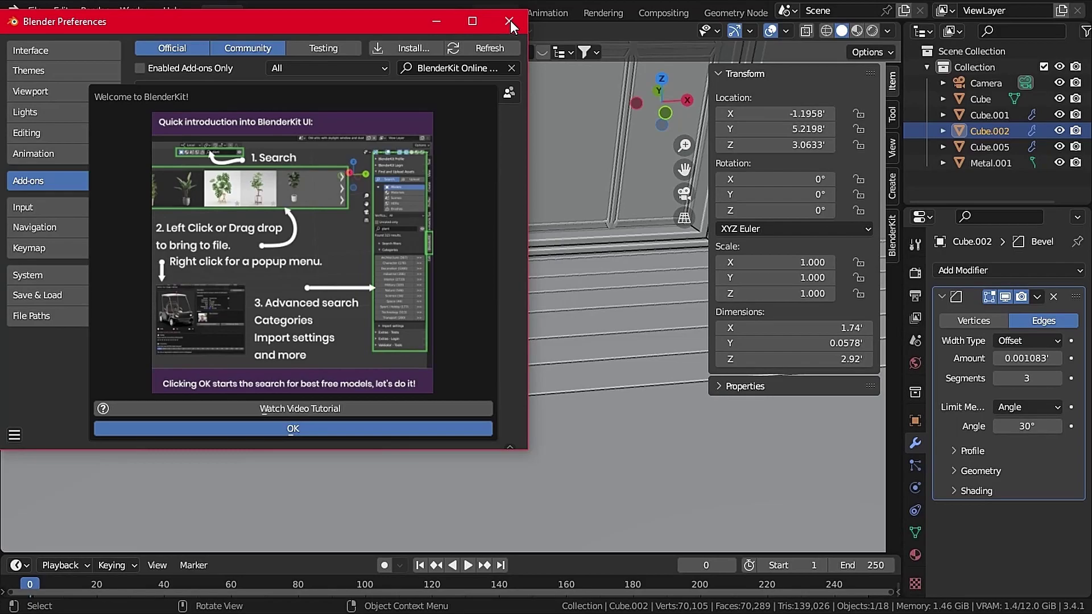
- Close the preferences and set the BlenderKit asset search to list free assets first
left_click(509, 21)
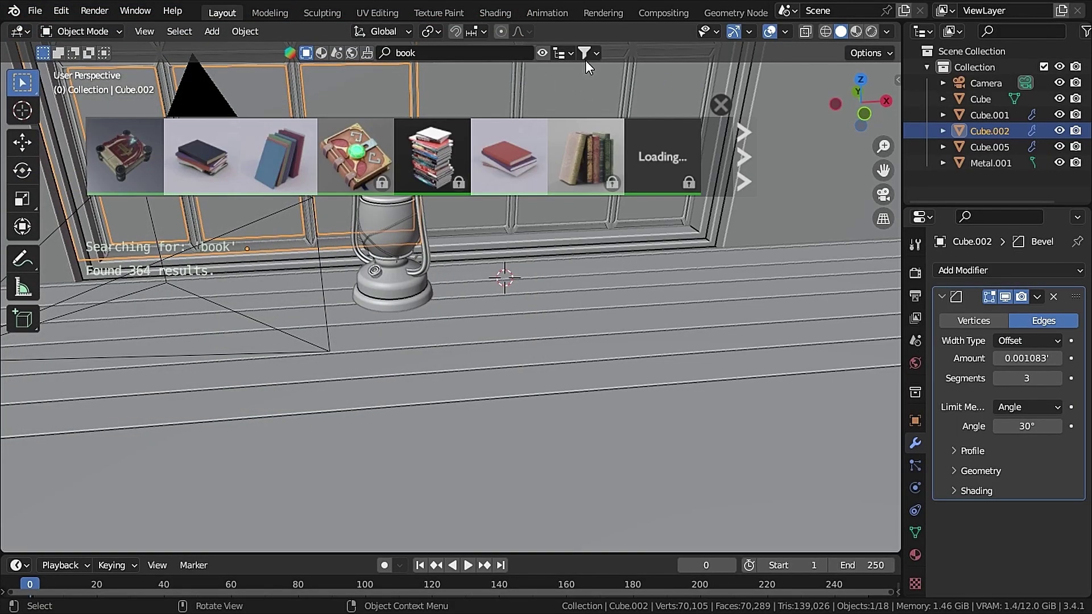
left_click(585, 53)
left_click(513, 112)
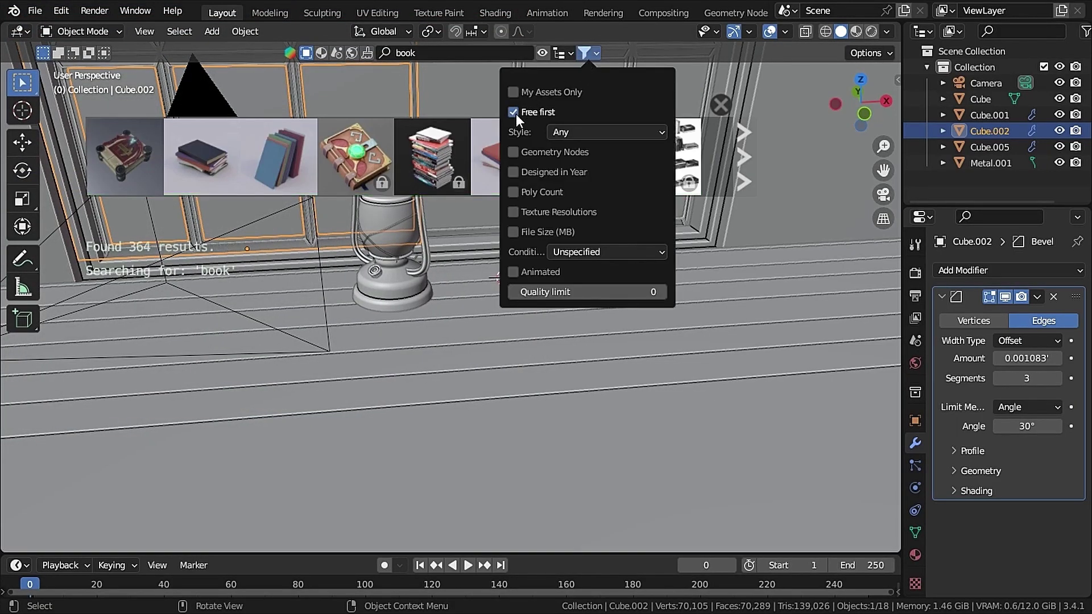
scroll(227, 156, "down", 3)
- Thicken the wick curve to extrude 0.0617 with a rounded bevel depth
mouse_move(141, 162)
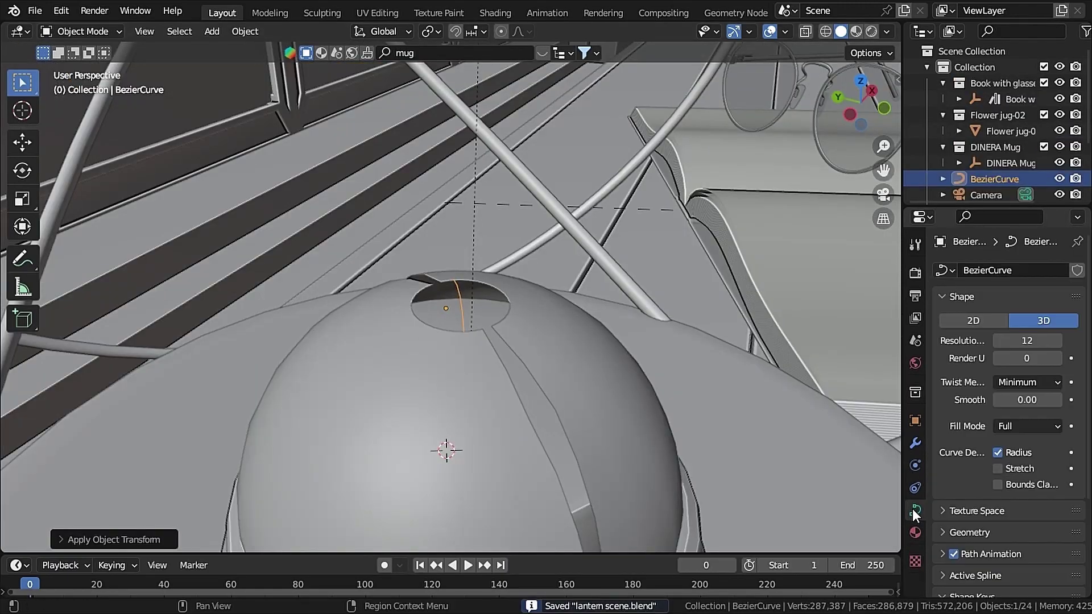
scroll(966, 459, "down", 5)
left_click_drag(1026, 414, 1041, 414)
middle_click_drag(489, 318, 535, 319)
left_click_drag(1026, 414, 1041, 414)
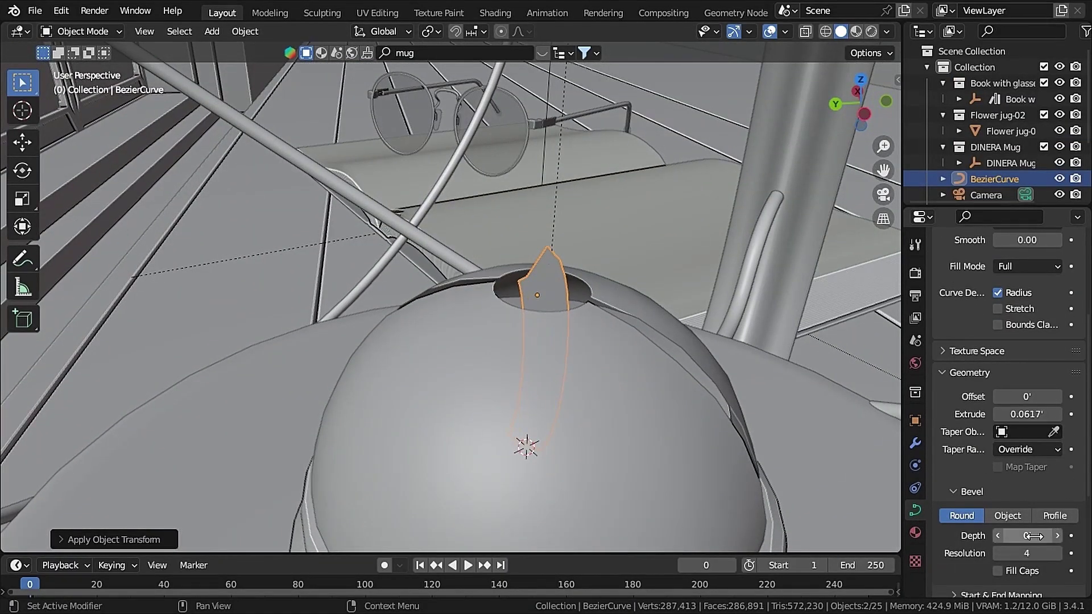
left_click_drag(1012, 535, 1018, 535)
middle_click_drag(446, 329, 563, 325)
- Rotate a wick point in Edit Mode and pull the sphere top upward into a flame
left_click(82, 31)
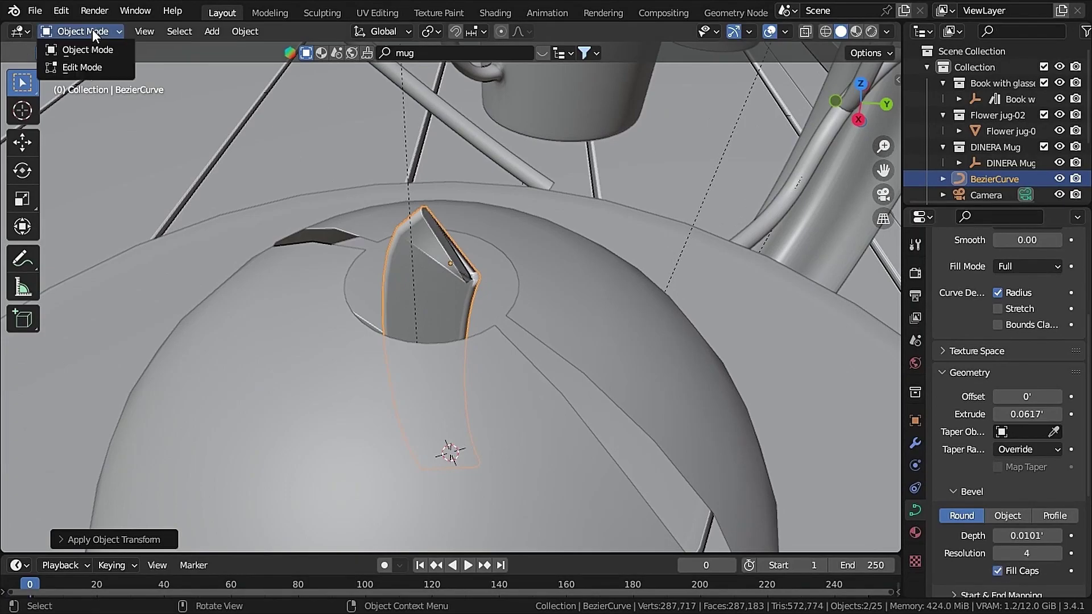
left_click(85, 66)
key("r")
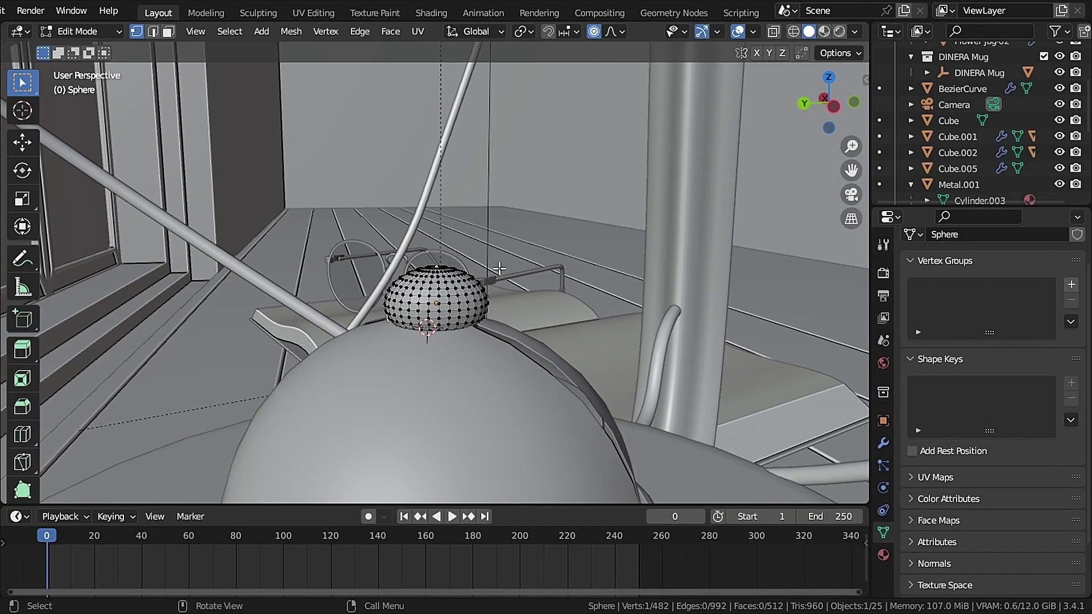
key("g")
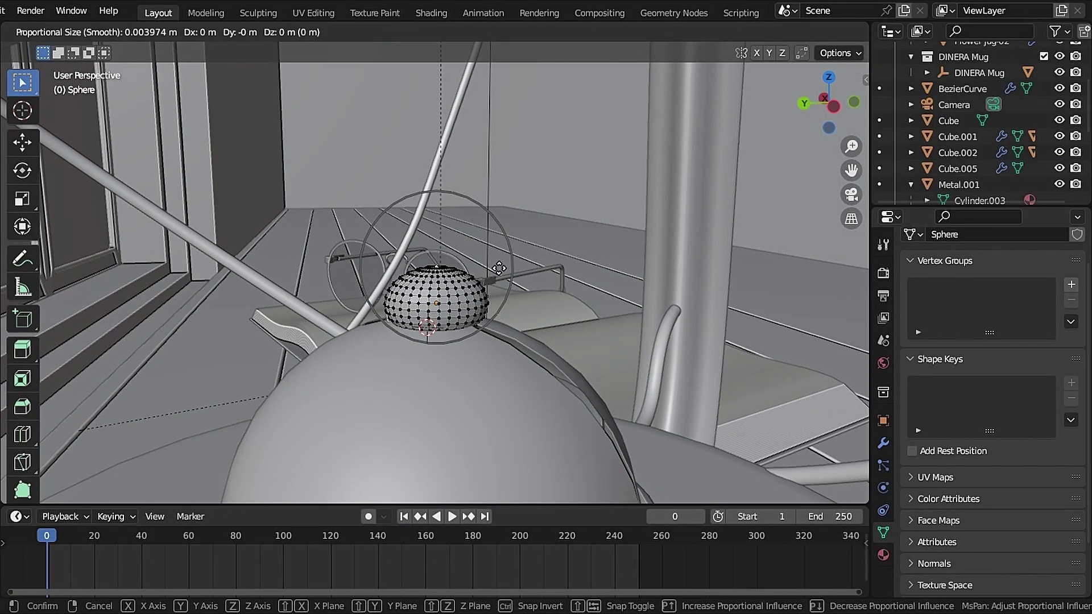
key("z")
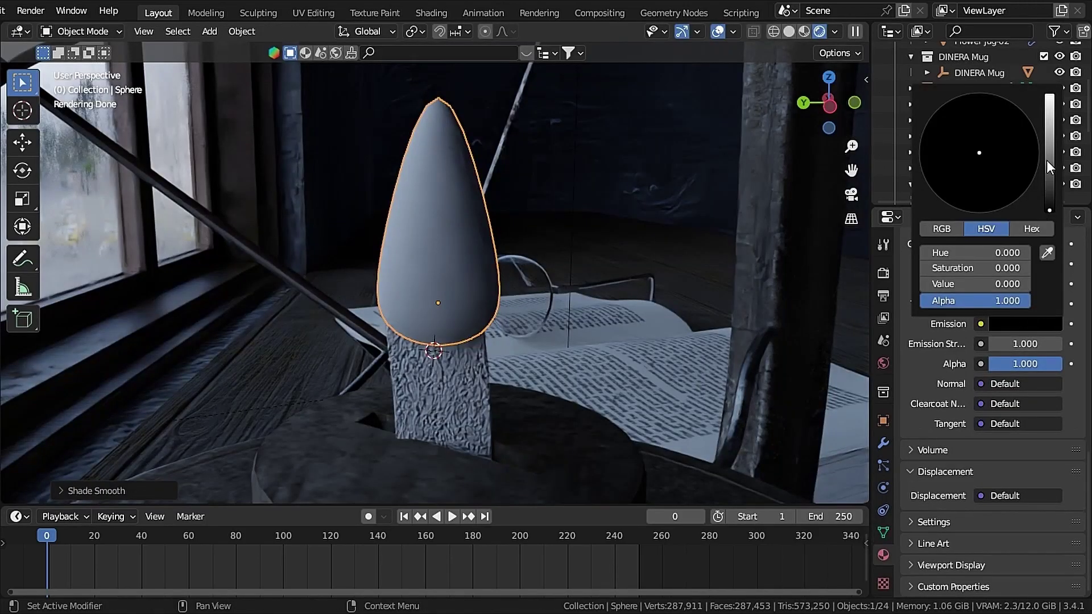
- Make the flame's emission orange with a strength of 500
left_click_drag(1050, 167, 1050, 129)
left_click_drag(967, 173, 947, 203)
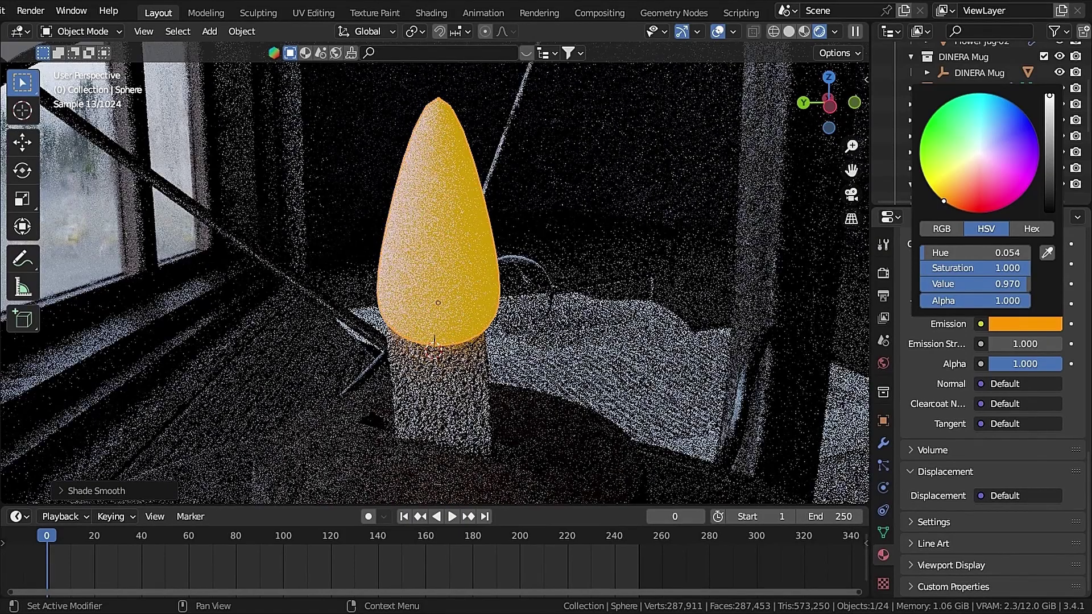
left_click(1017, 343)
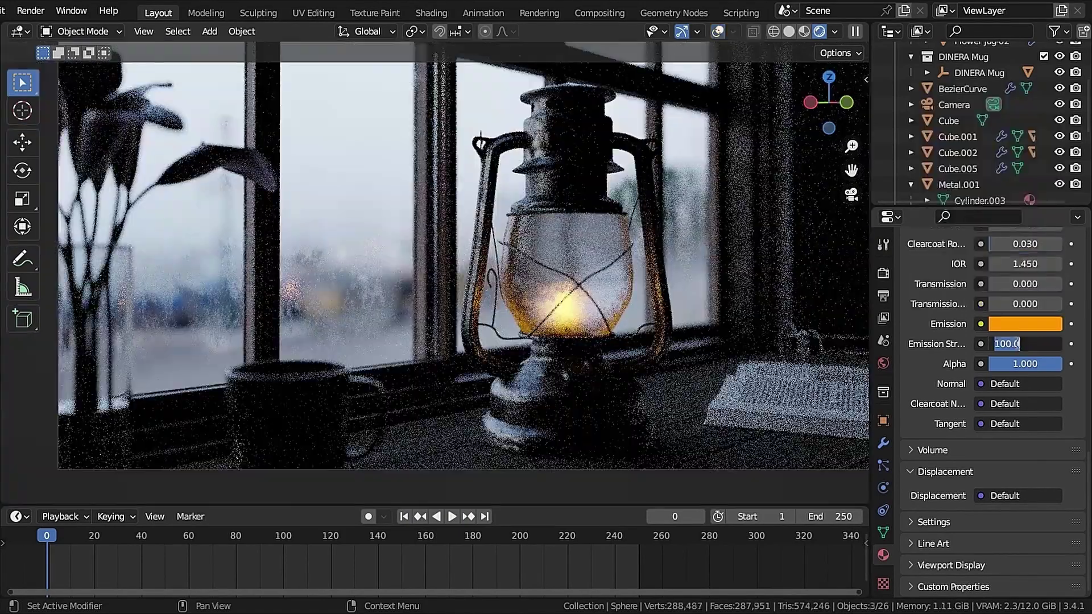
type("5")
key("Return")
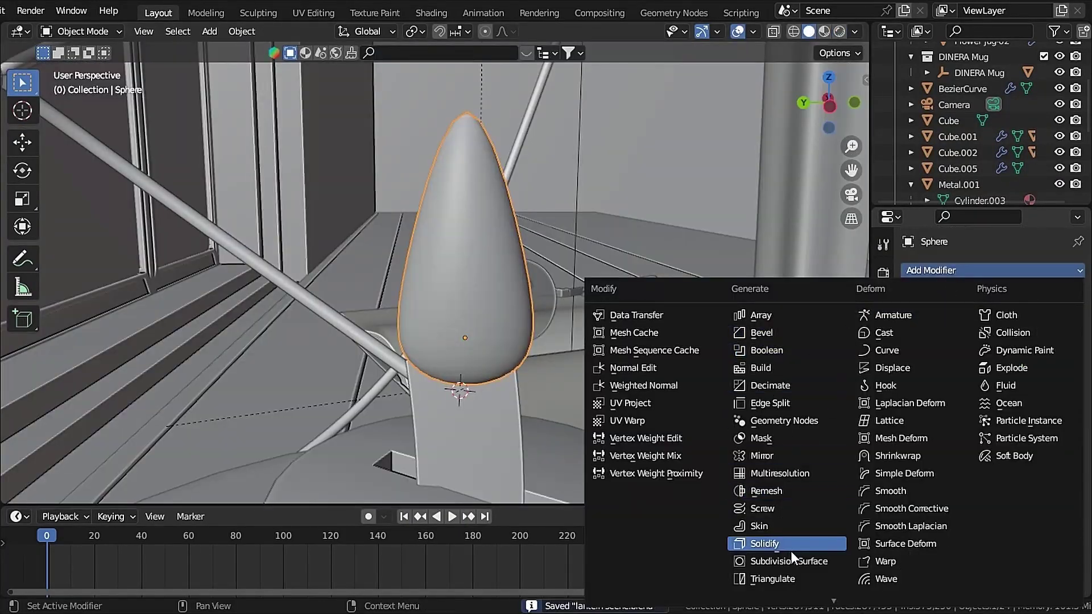
- Add Subdivision Surface and Displace modifiers, driving Displace with a new Clouds texture
left_click(800, 561)
left_click(967, 270)
left_click(890, 369)
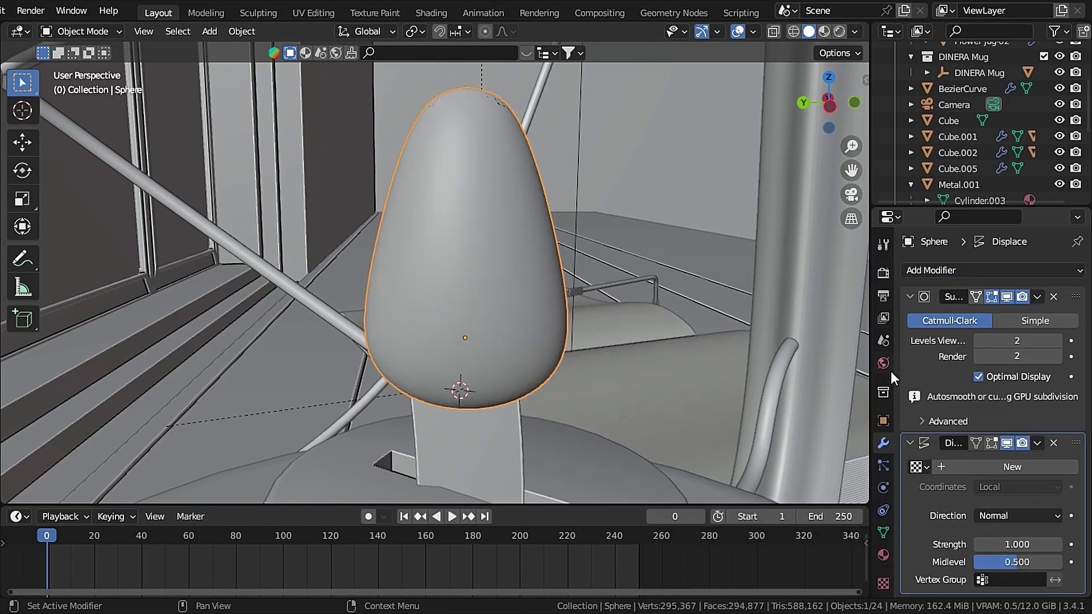
left_click(1012, 466)
left_click(1075, 466)
left_click(1008, 317)
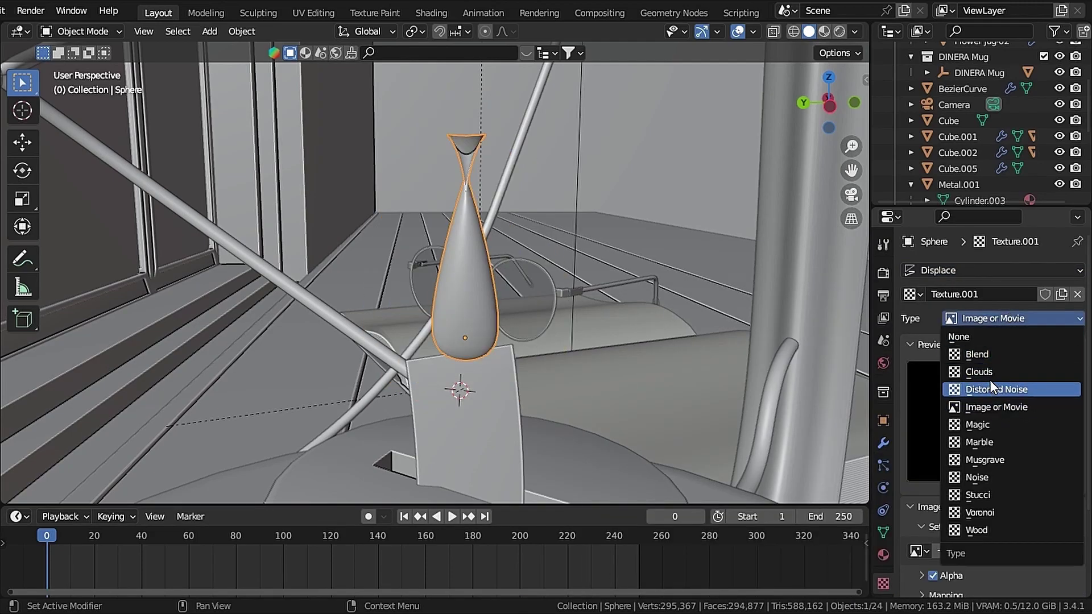
left_click(986, 372)
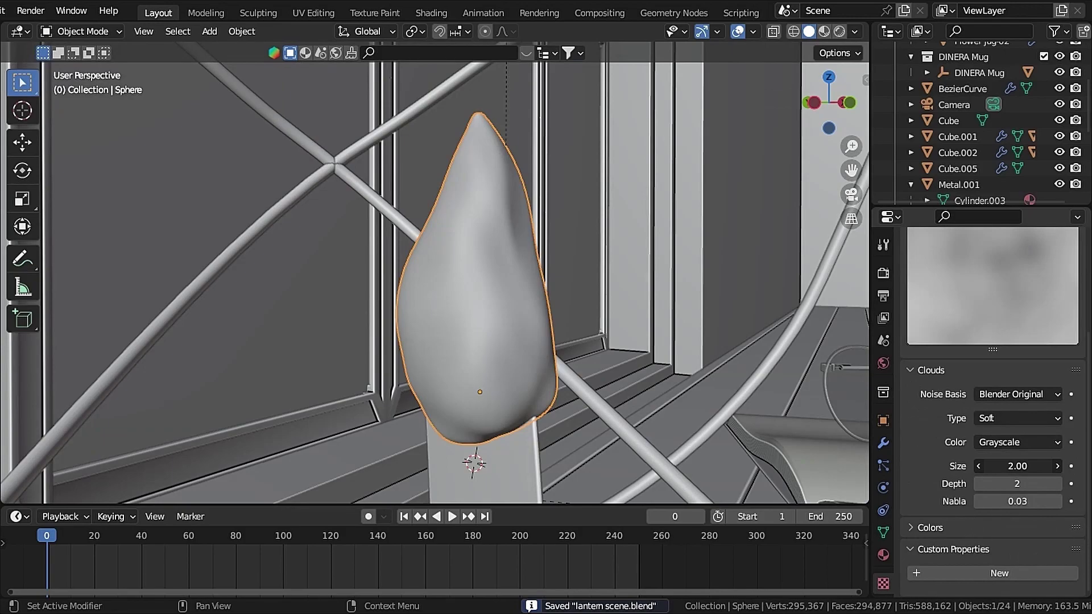
- Set the Clouds size to 2.00 and keyframe it at frames 0 and 250
left_click_drag(1017, 466, 990, 466)
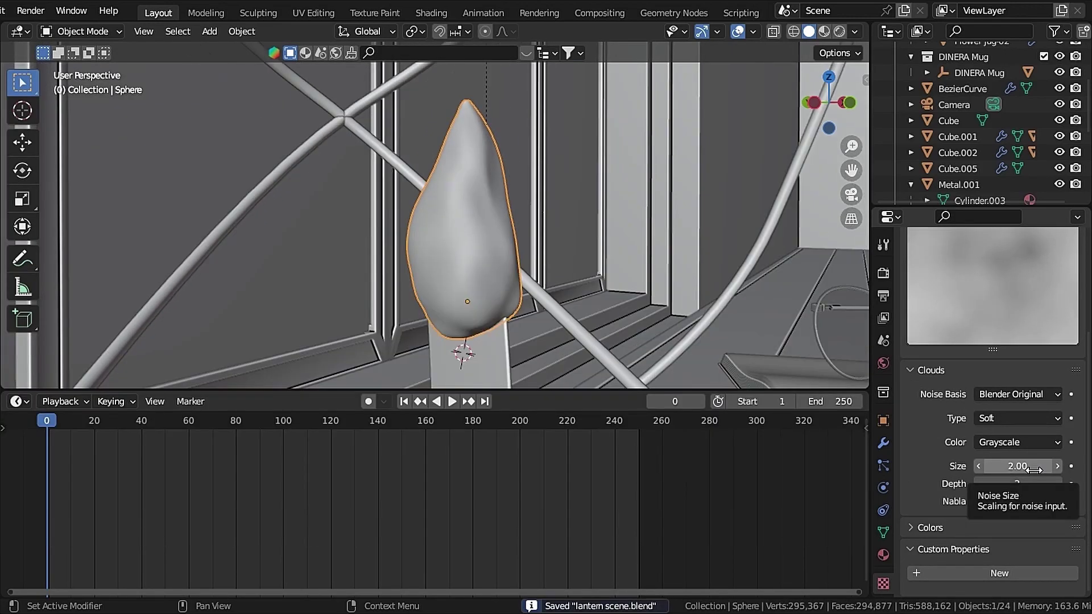
key("i")
left_click_drag(611, 420, 638, 421)
key("i")
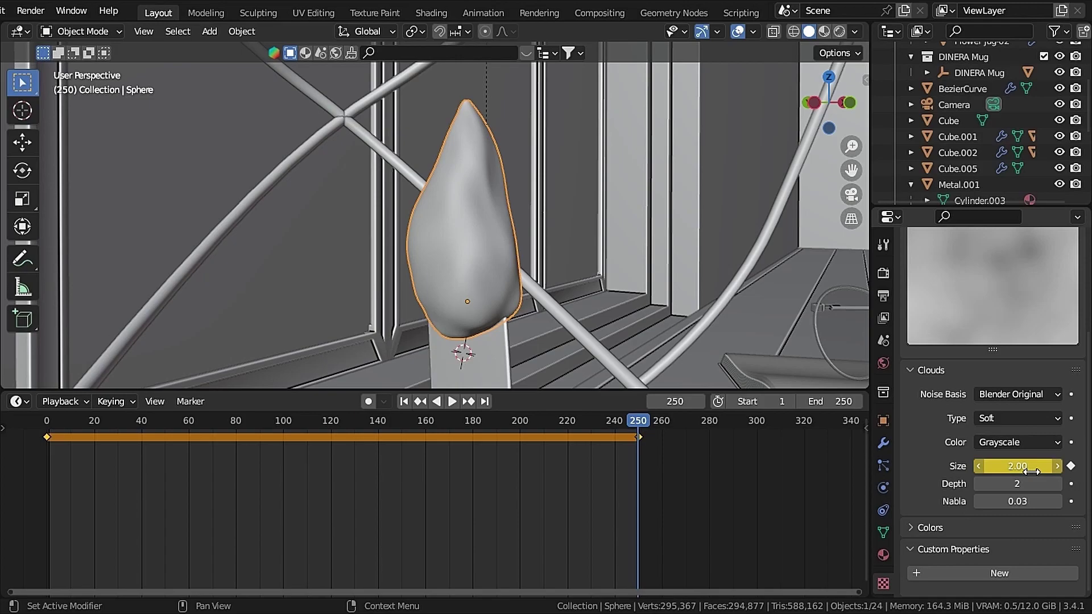
- In the Graph Editor, add a Noise modifier (scale 12.6, strength 4) to the Noise Size curve
left_click(19, 402)
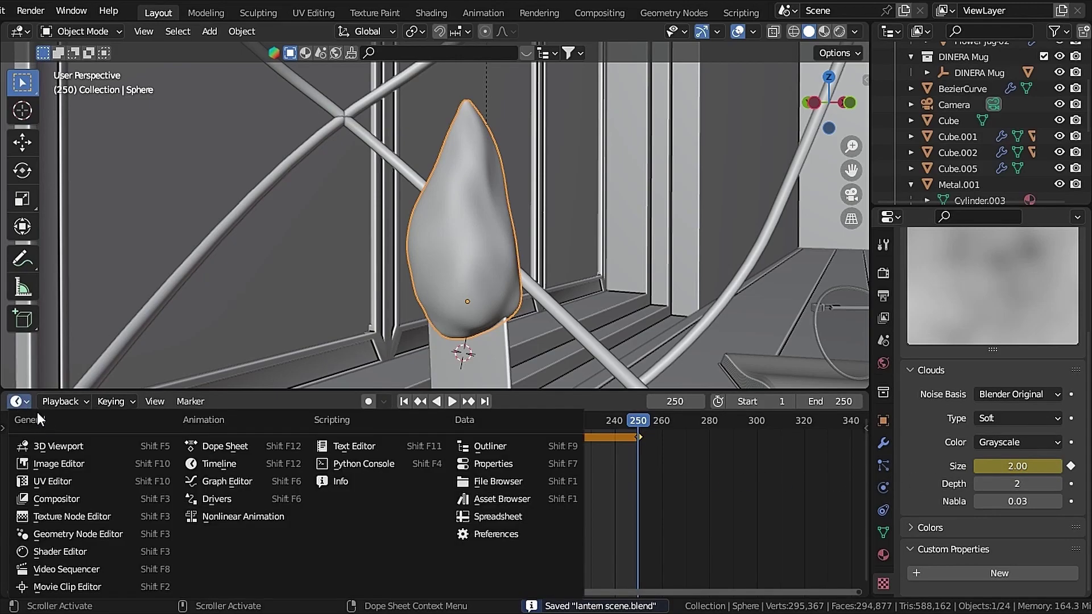
left_click(228, 481)
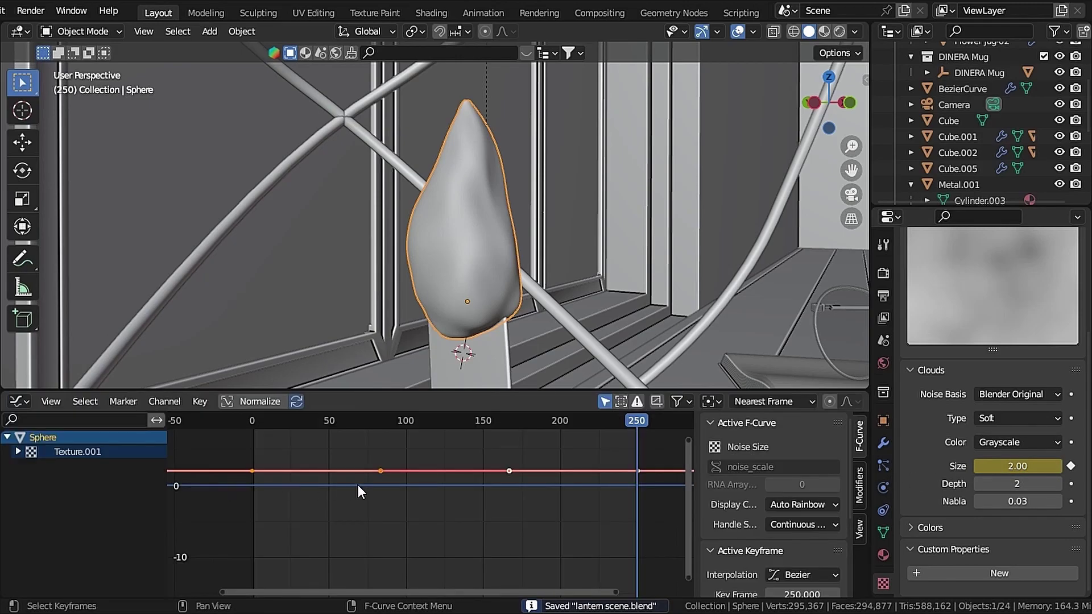
left_click(861, 483)
left_click(764, 427)
left_click(749, 517)
left_click_drag(581, 431, 439, 432)
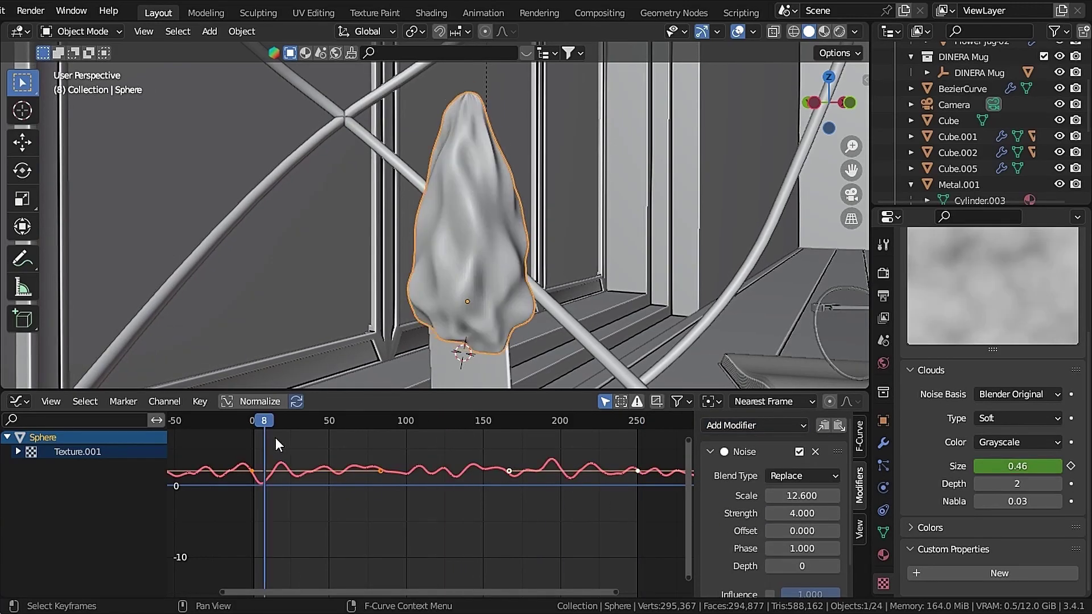
left_click_drag(275, 438, 256, 456)
key("ctrl+s")
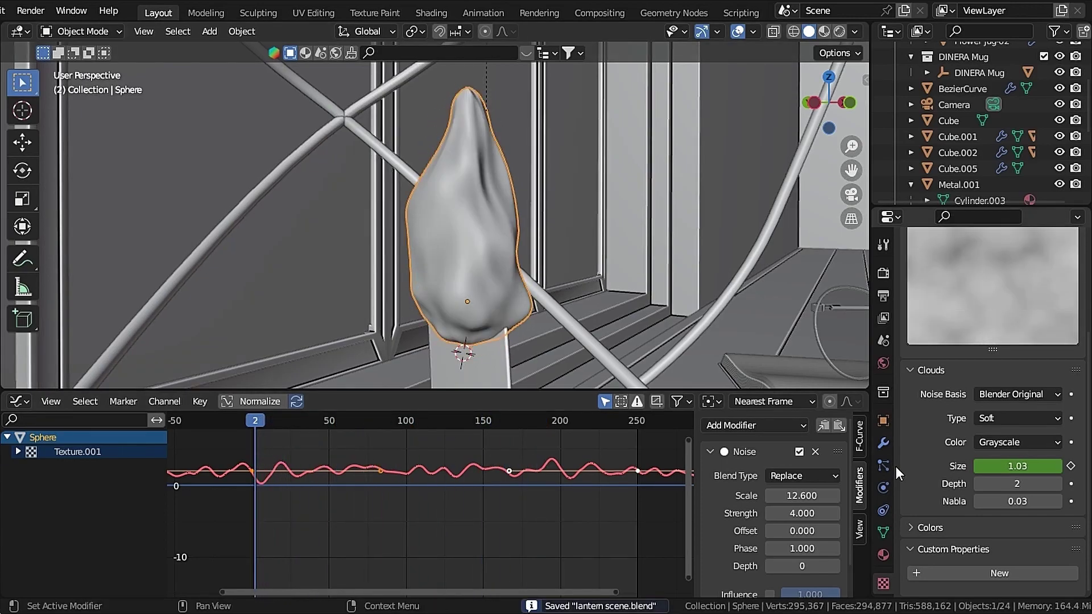
- Add a Noise modifier to the Displace Strength curve as well
left_click(883, 443)
left_click_drag(625, 421, 637, 422)
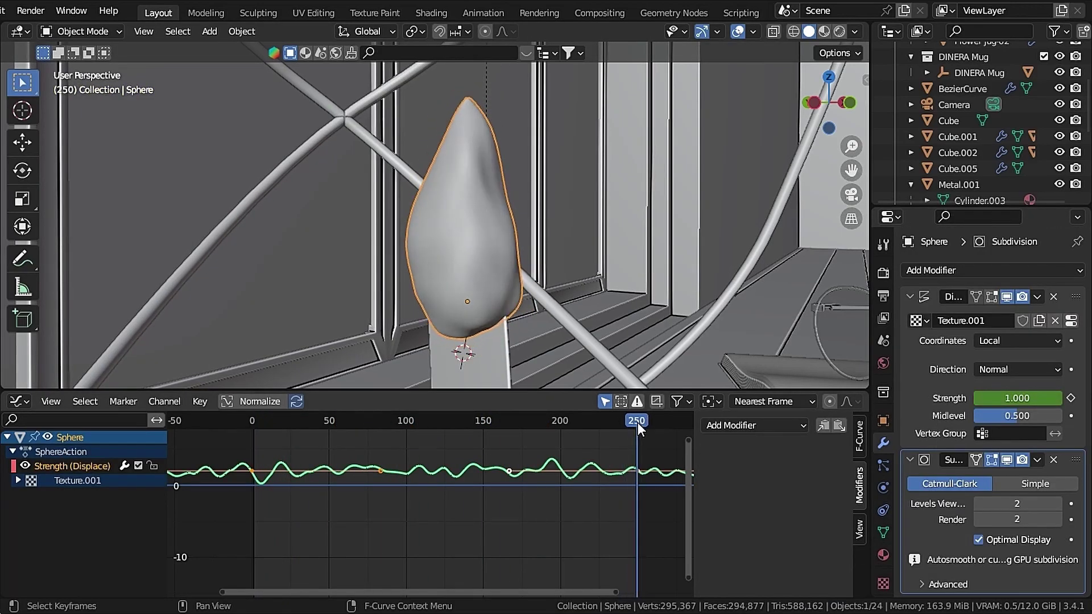
left_click(754, 426)
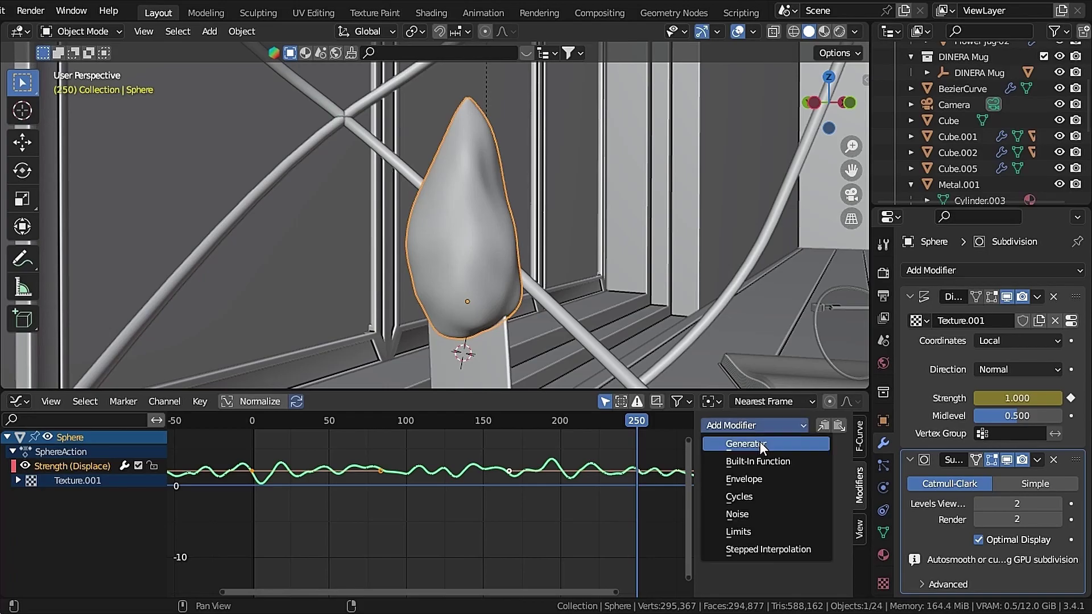
left_click(747, 514)
- Add a trial point light, then delete it
mouse_move(246, 253)
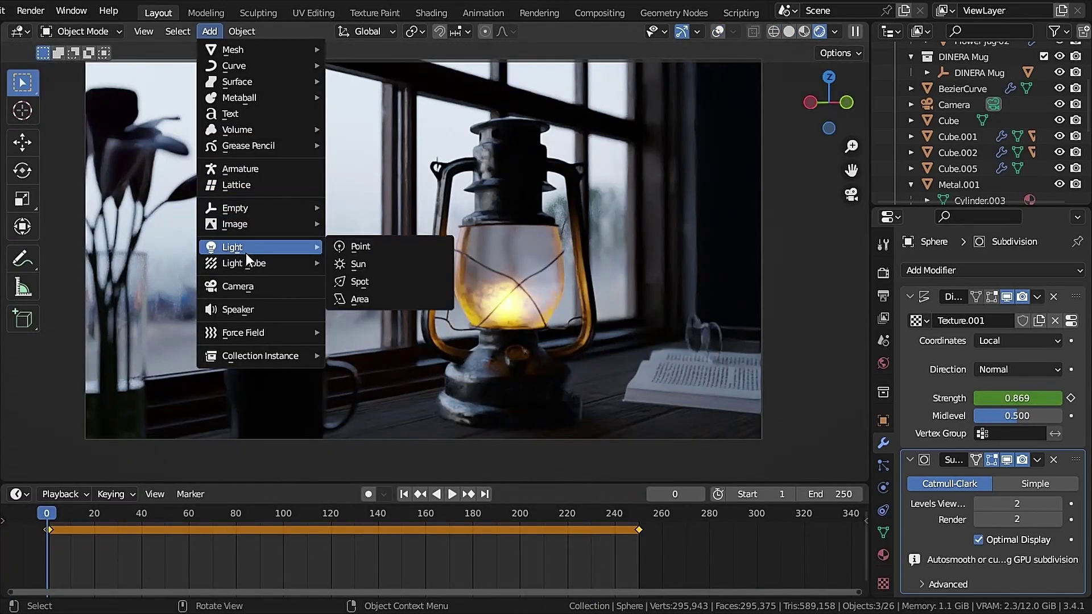
left_click(344, 245)
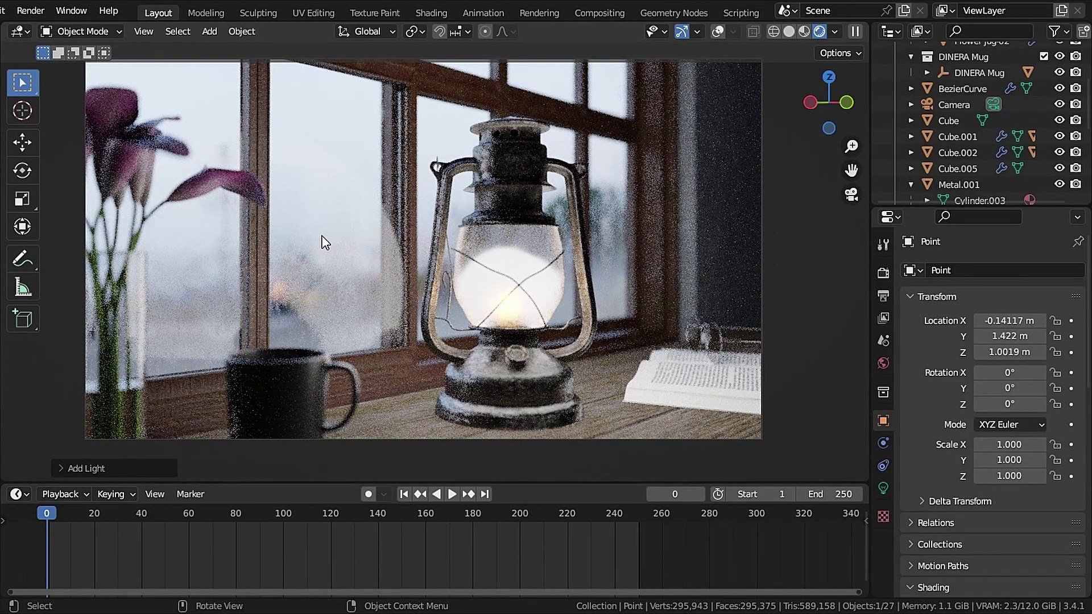
left_click(884, 488)
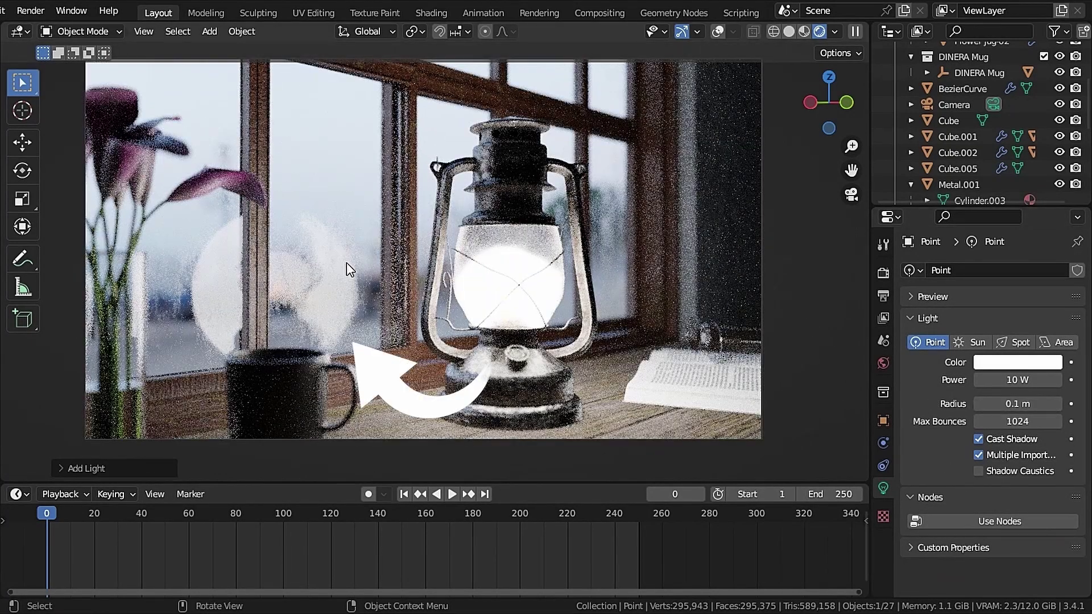
key("Delete")
- Add a spot light, move it into place and widen its spot size to 62.2°
key("shift+a")
mouse_move(265, 248)
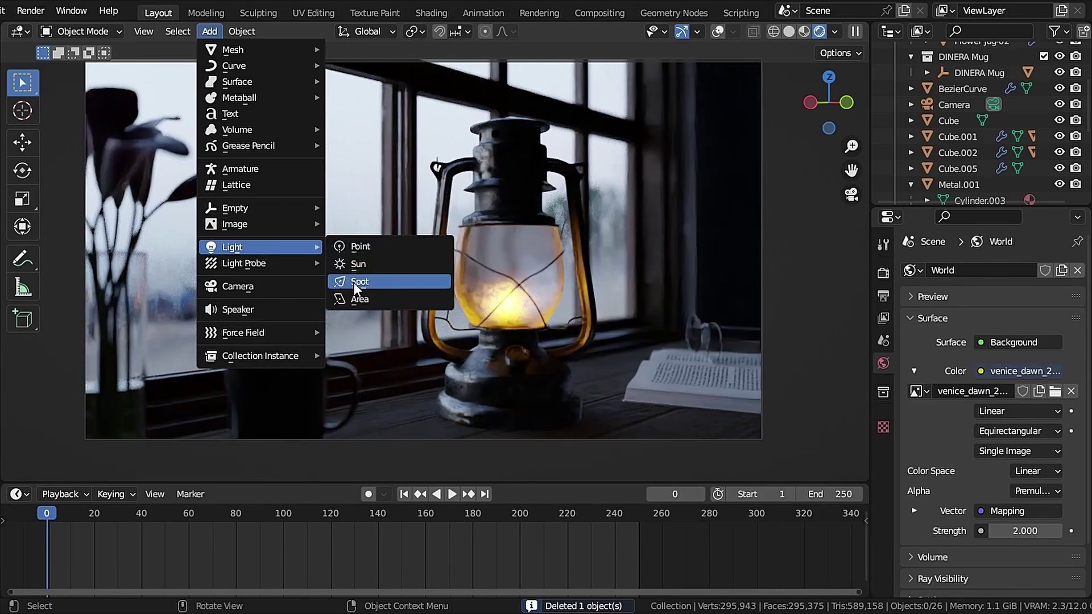
left_click(354, 282)
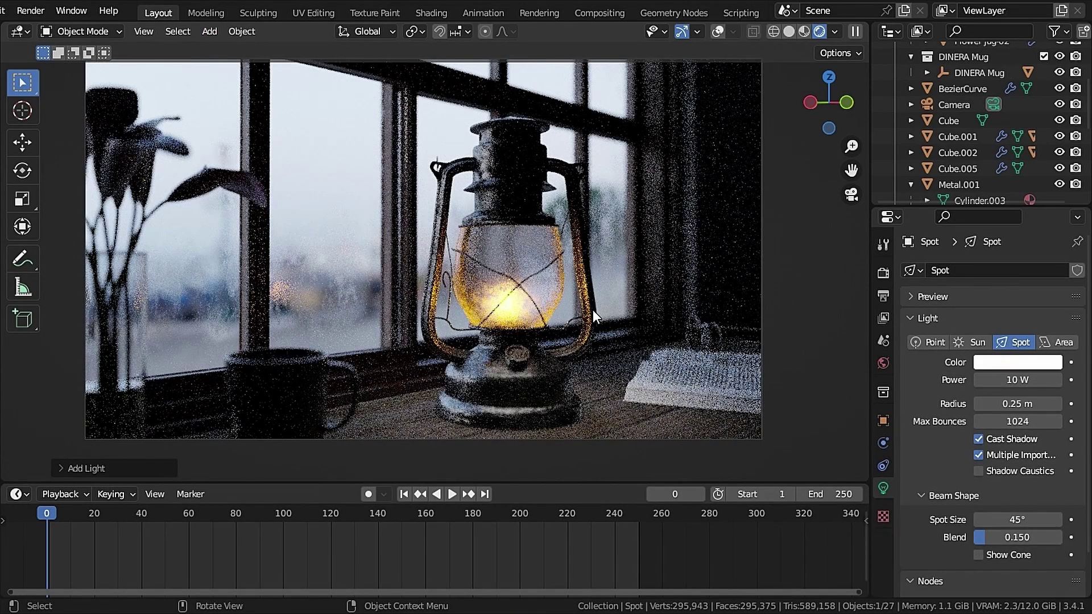
key("ctrl+s")
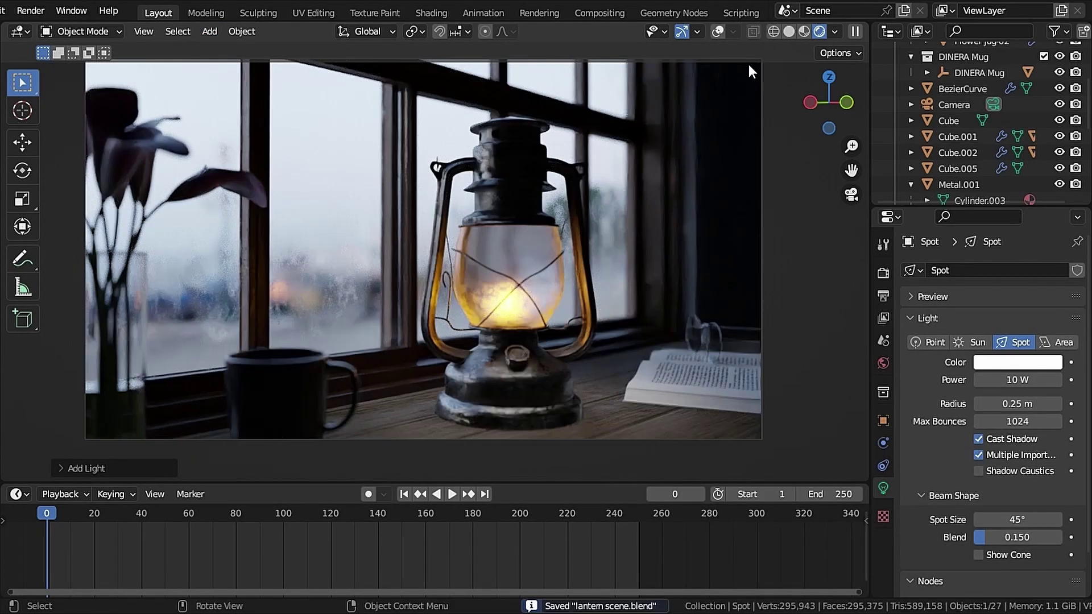
left_click(718, 31)
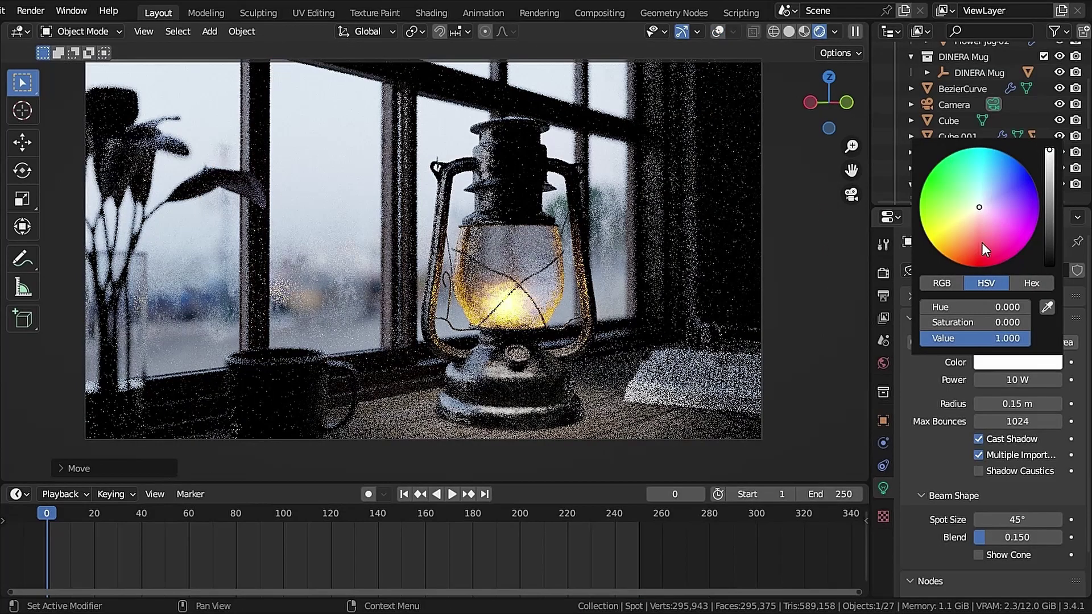
mouse_move(982, 243)
left_mouse_down()
mouse_move(955, 260)
mouse_move(941, 253)
left_mouse_up()
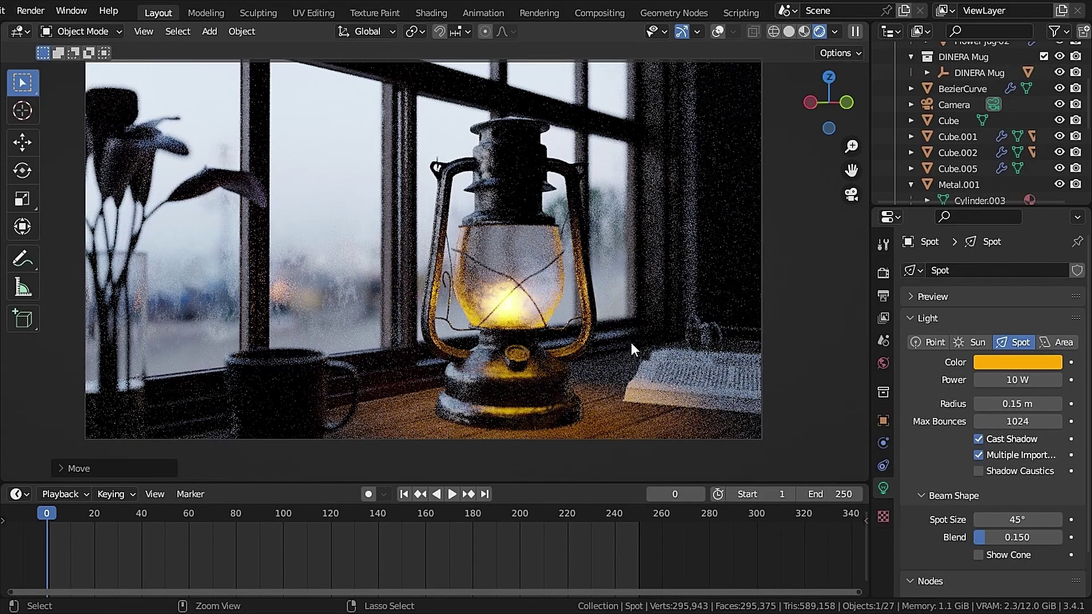
key("ctrl+s")
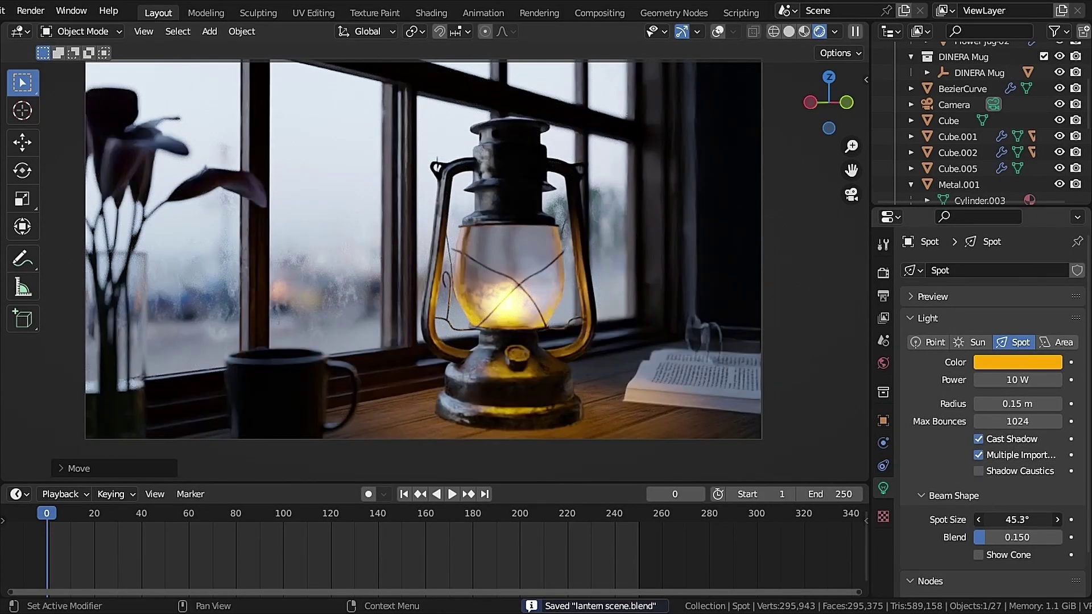
left_click_drag(1018, 520, 1038, 520)
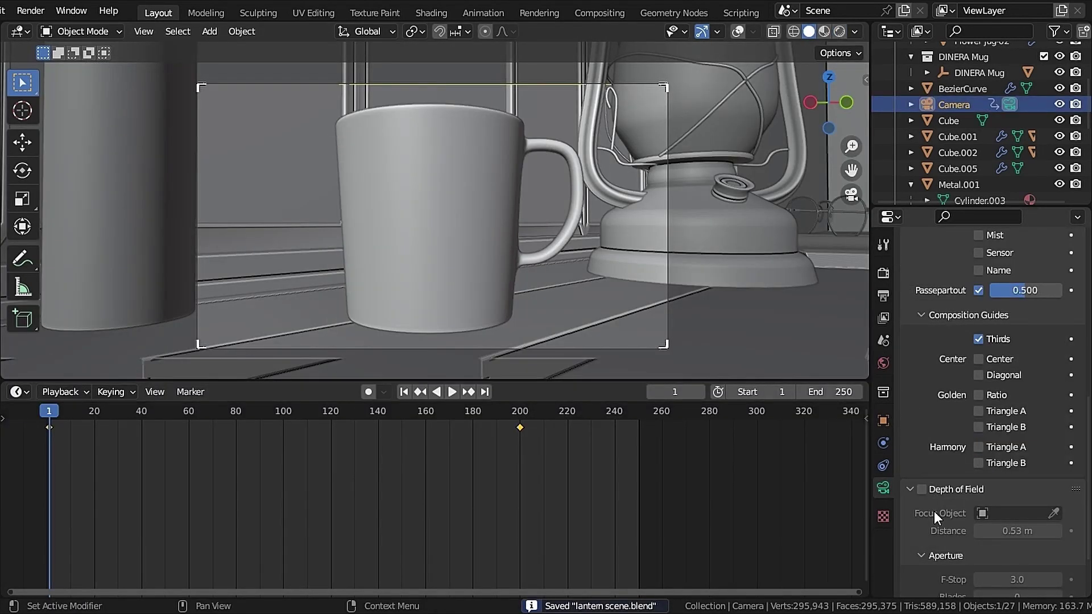
- Enable camera depth of field and keyframe focus distance at frames 1 and 54
left_click(921, 489)
scroll(967, 500, "down", 3)
left_click_drag(1018, 459, 987, 459)
key("i")
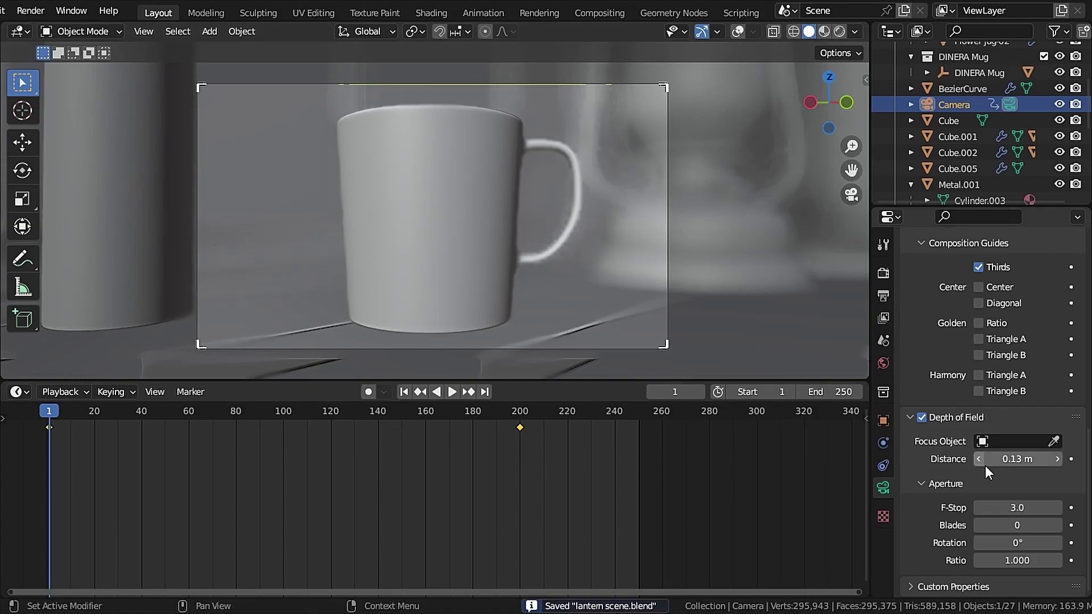
left_click_drag(68, 411, 174, 411)
left_click_drag(1005, 461, 1016, 461)
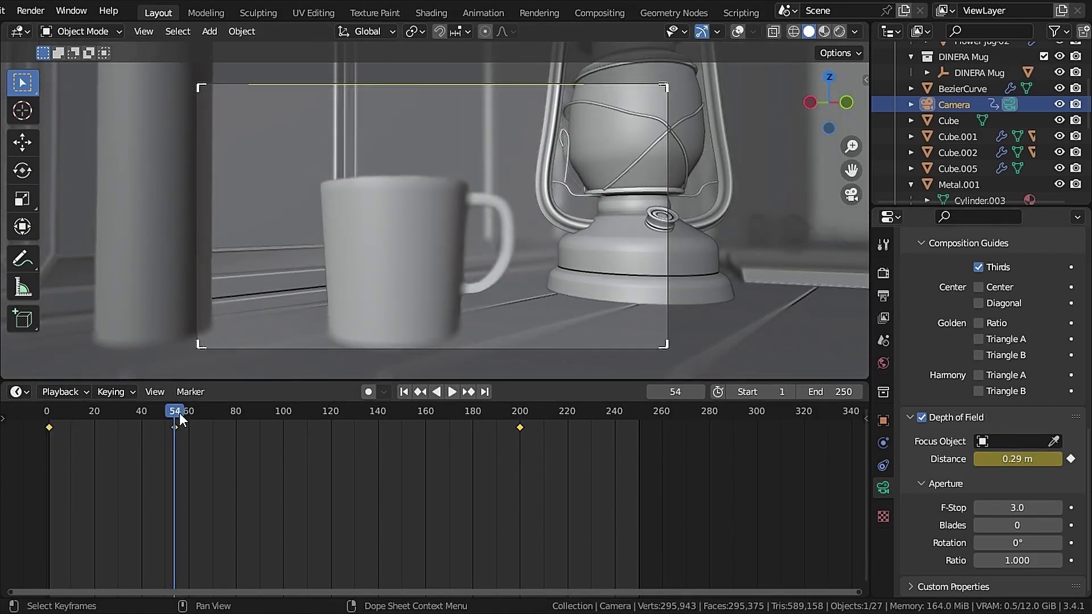
- Tune the camera location noise strength and add Noise shake to the Y Location curve
left_click_drag(179, 413, 375, 415)
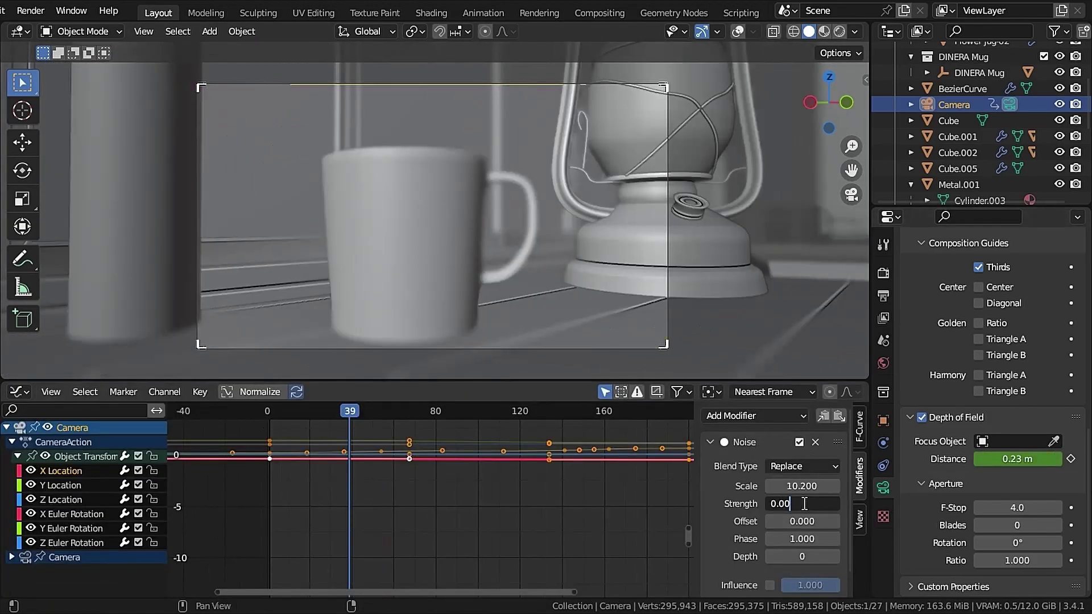
left_click_drag(794, 504, 802, 503)
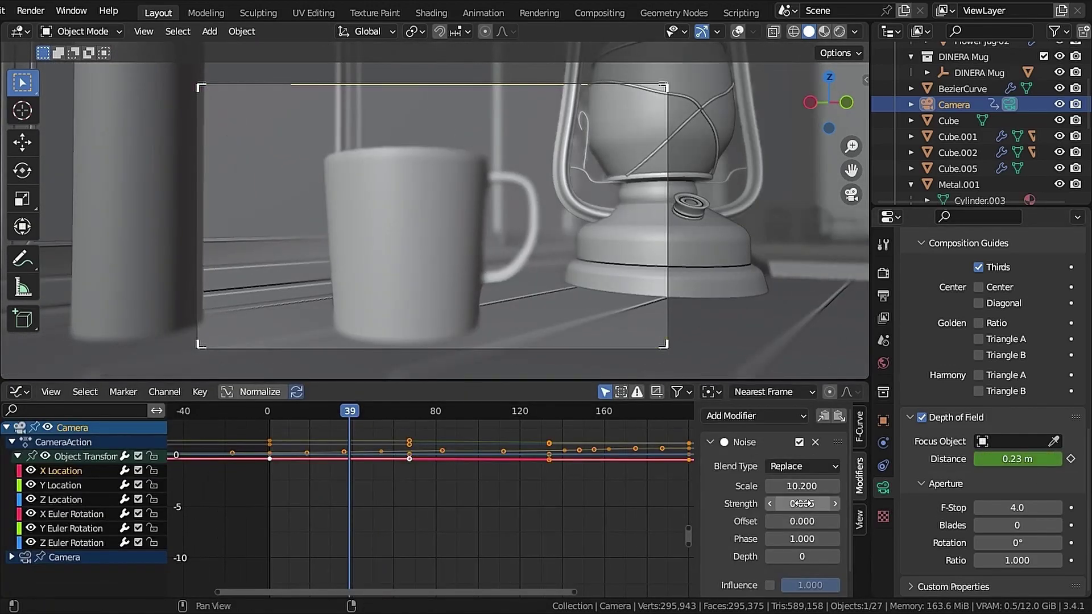
left_click_drag(340, 414, 305, 432)
left_click(69, 485)
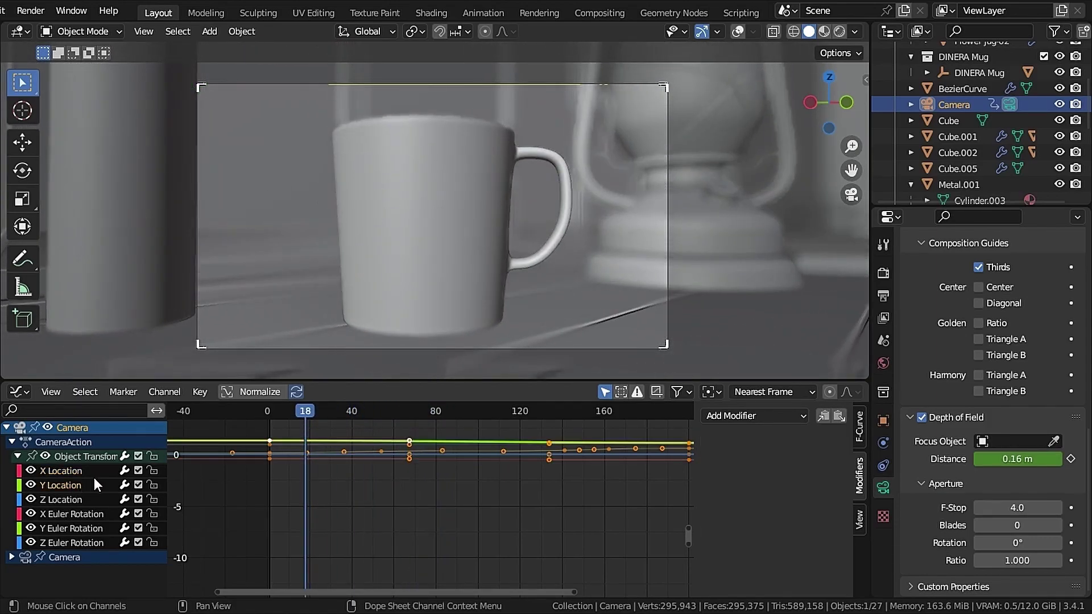
left_click(741, 418)
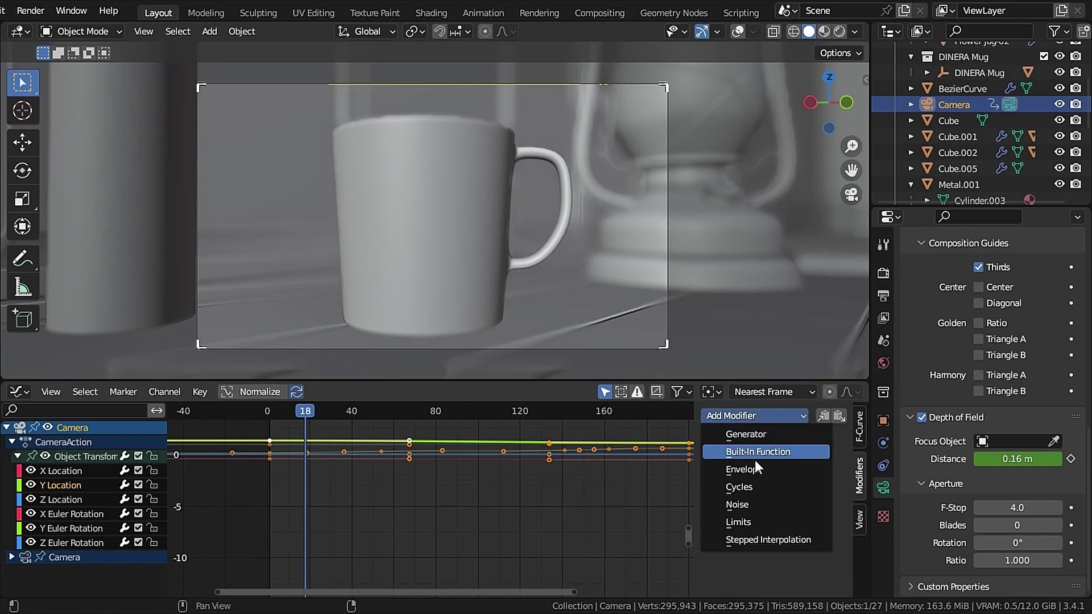
left_click(741, 504)
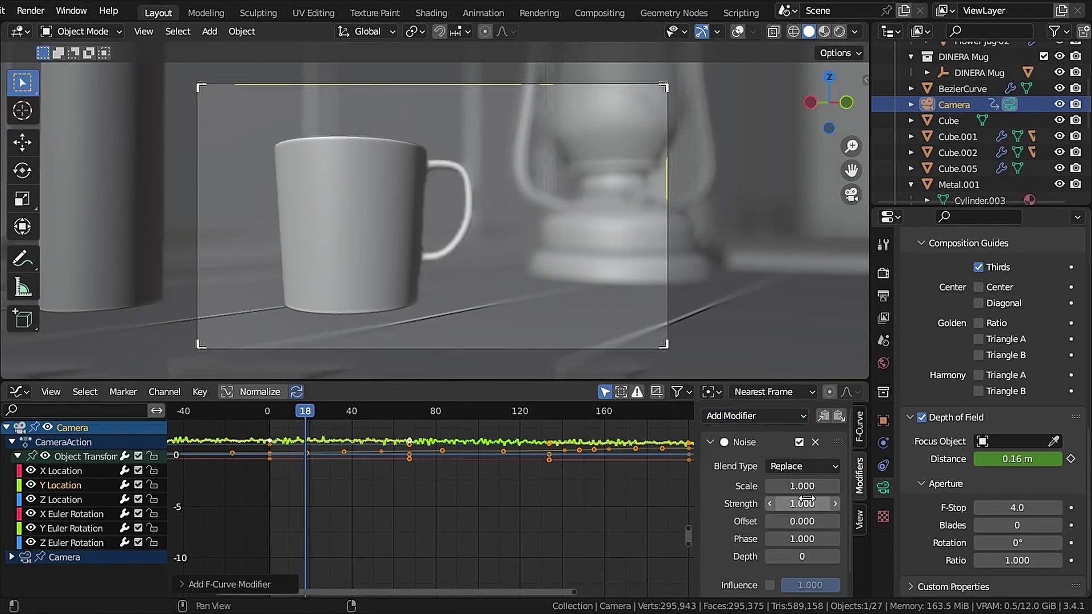